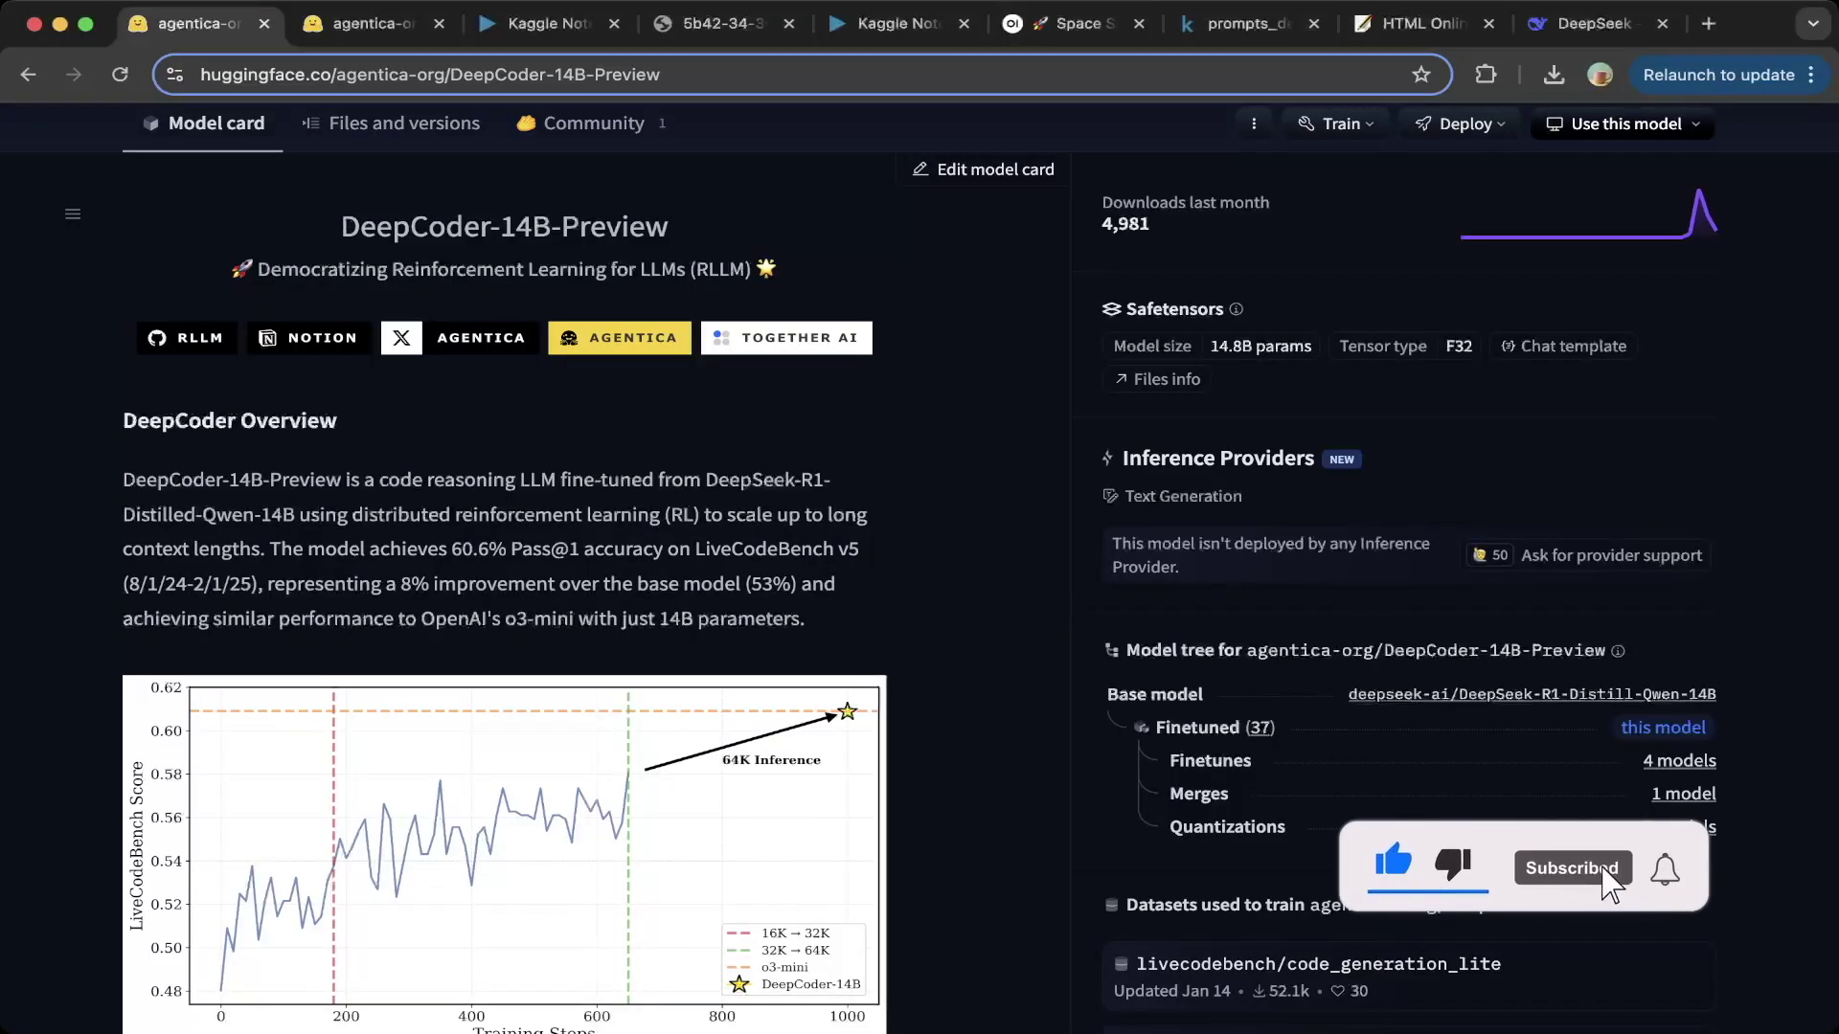
Step: Read the DeepCoder-14B-Preview model card from the overview through the training data and GRPO+ recipe to the evaluation table
{"action": "scroll", "coordinate": [919, 574], "scroll_direction": "up", "scroll_amount": 1}
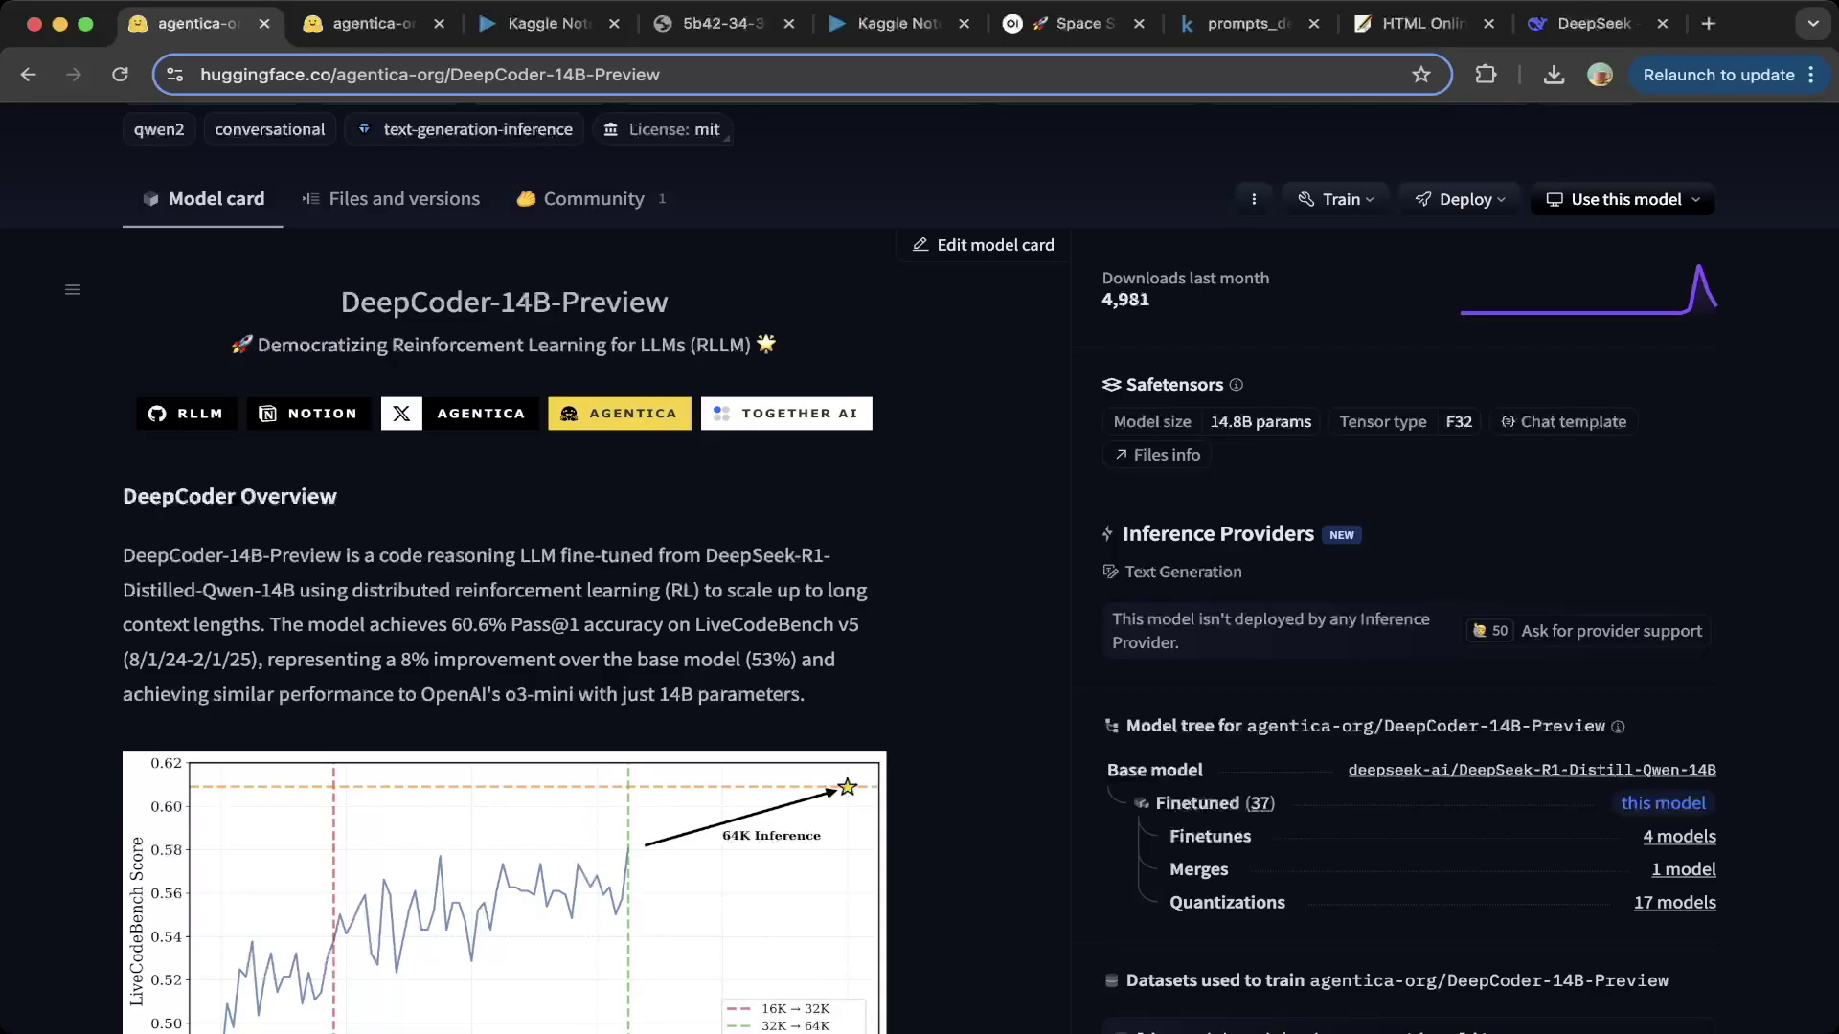
{"action": "scroll", "coordinate": [919, 574], "scroll_direction": "down", "scroll_amount": 1}
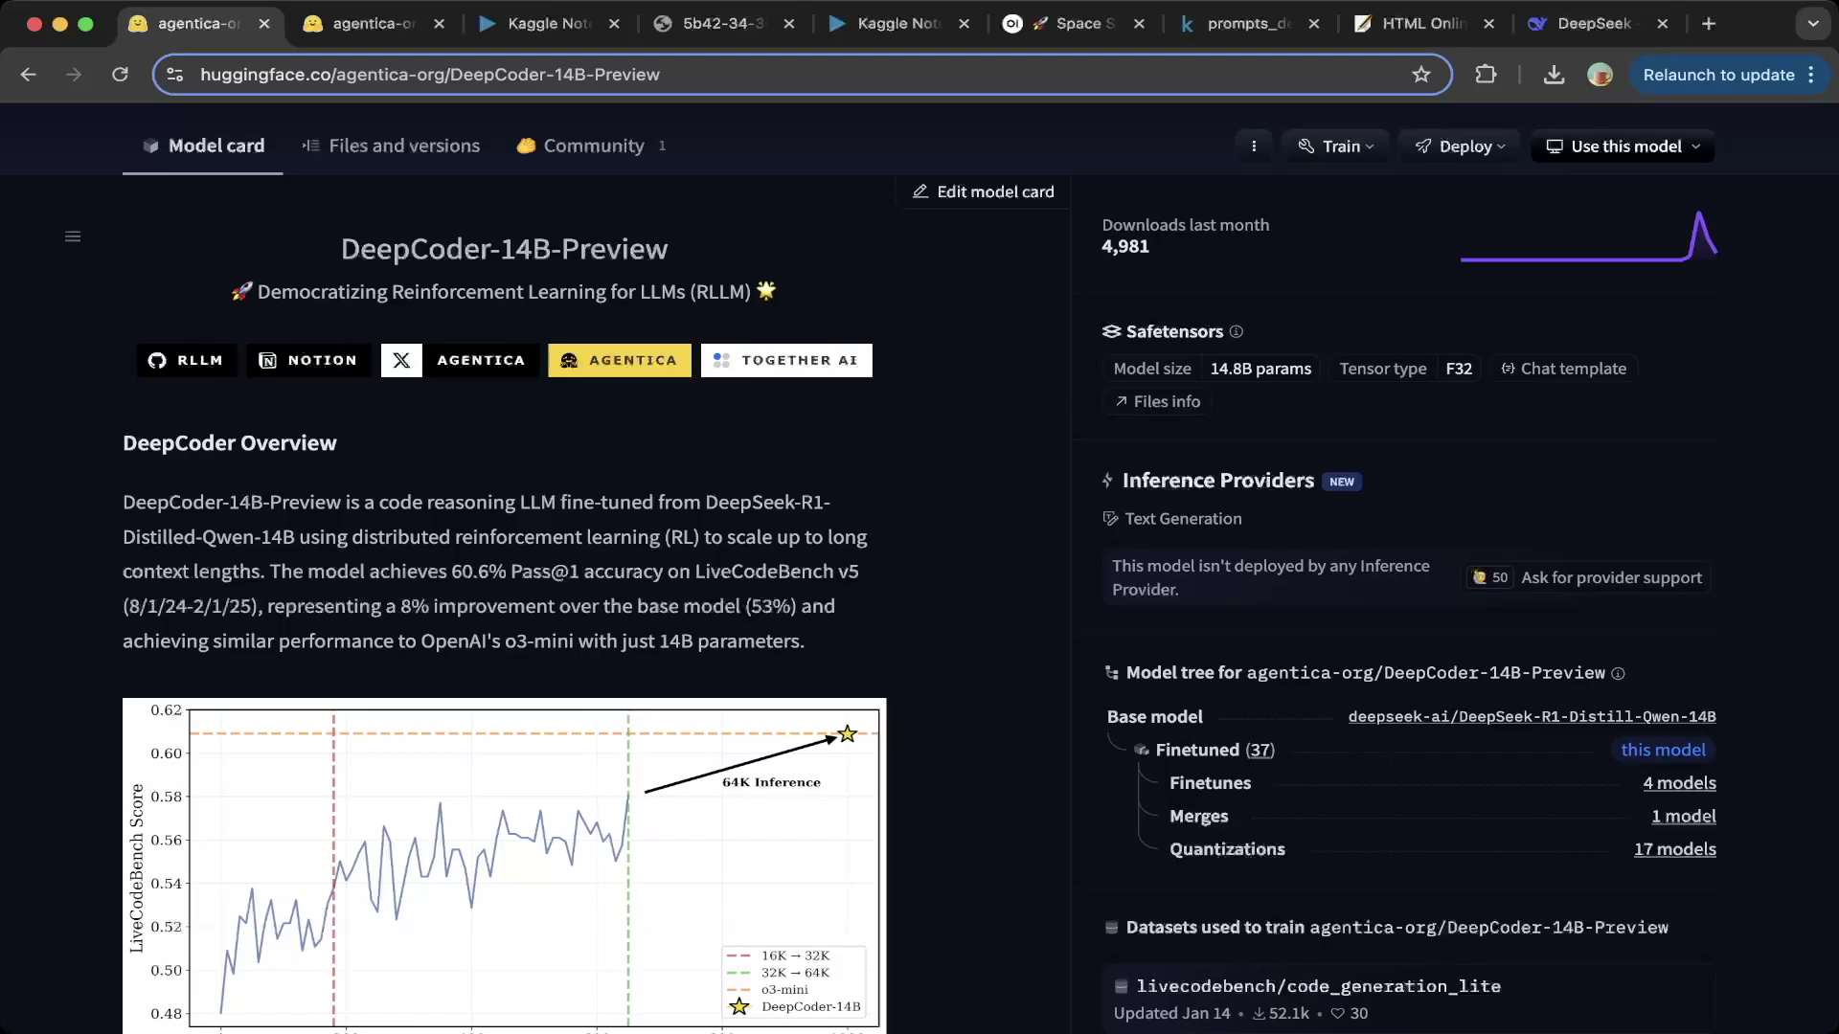
{"action": "scroll", "coordinate": [919, 569], "scroll_direction": "down", "scroll_amount": 7}
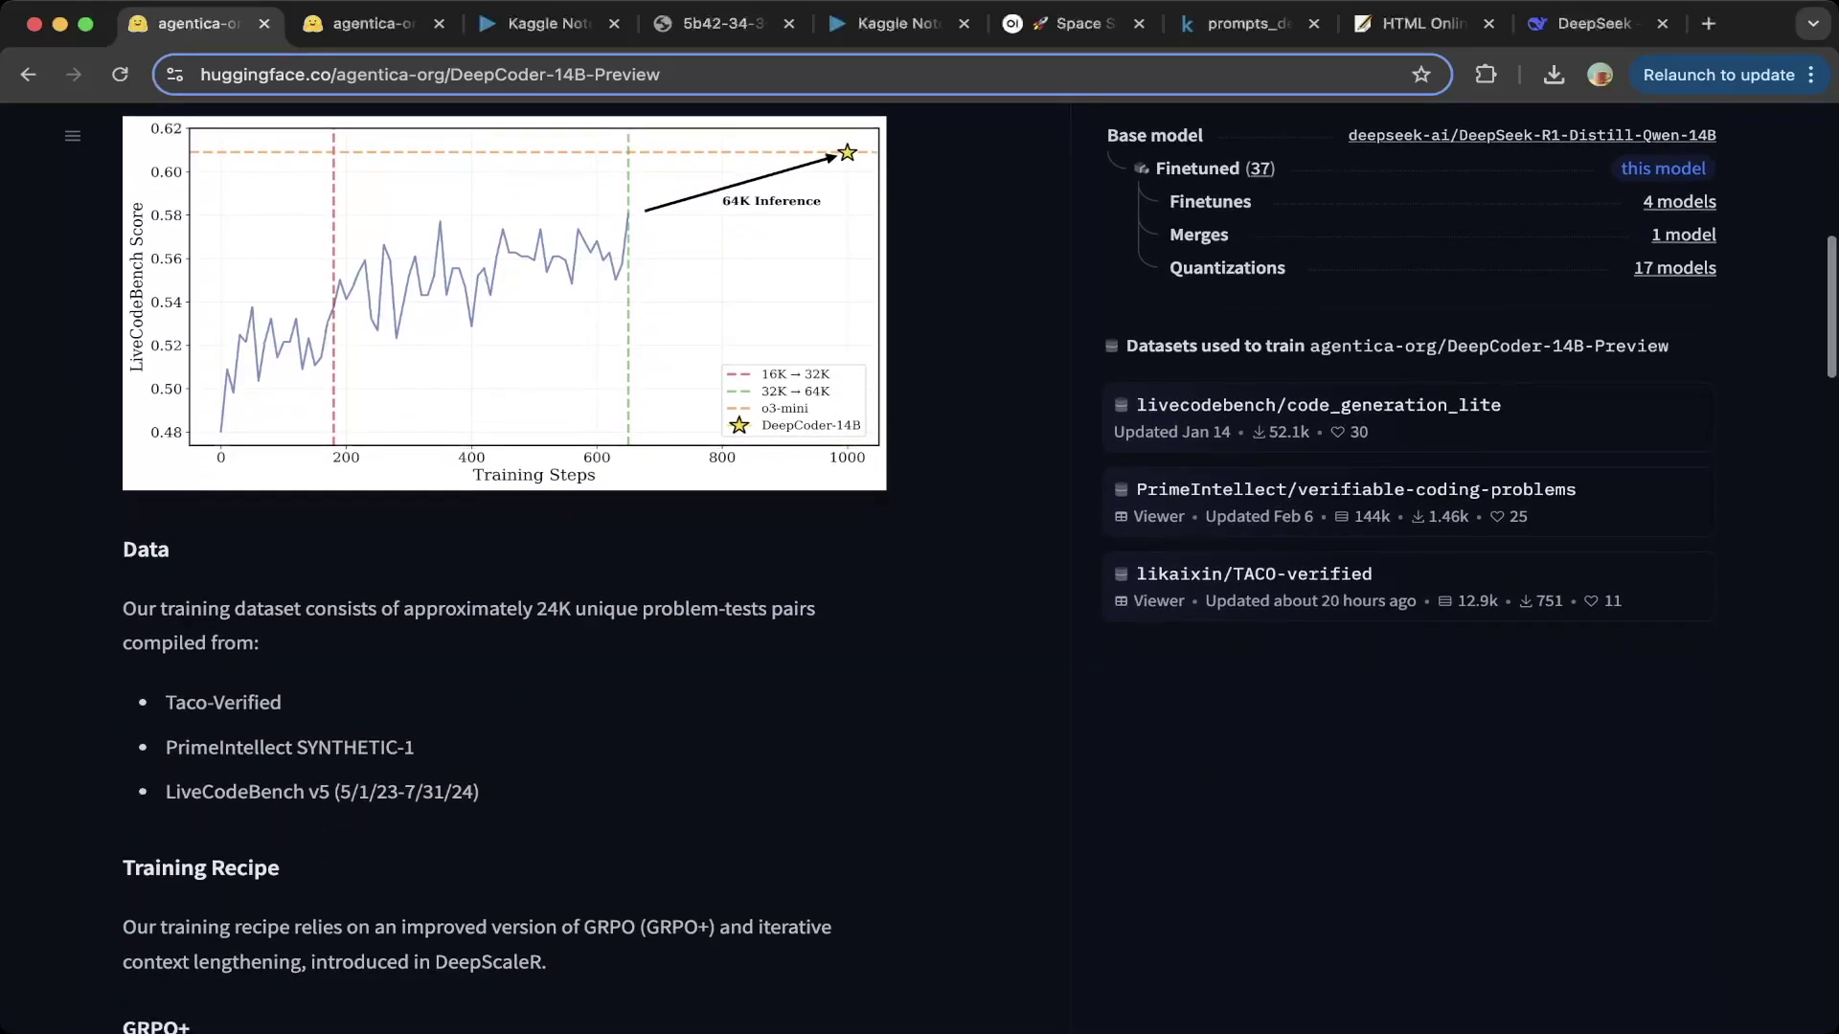
{"action": "scroll", "coordinate": [920, 569], "scroll_direction": "down", "scroll_amount": 3}
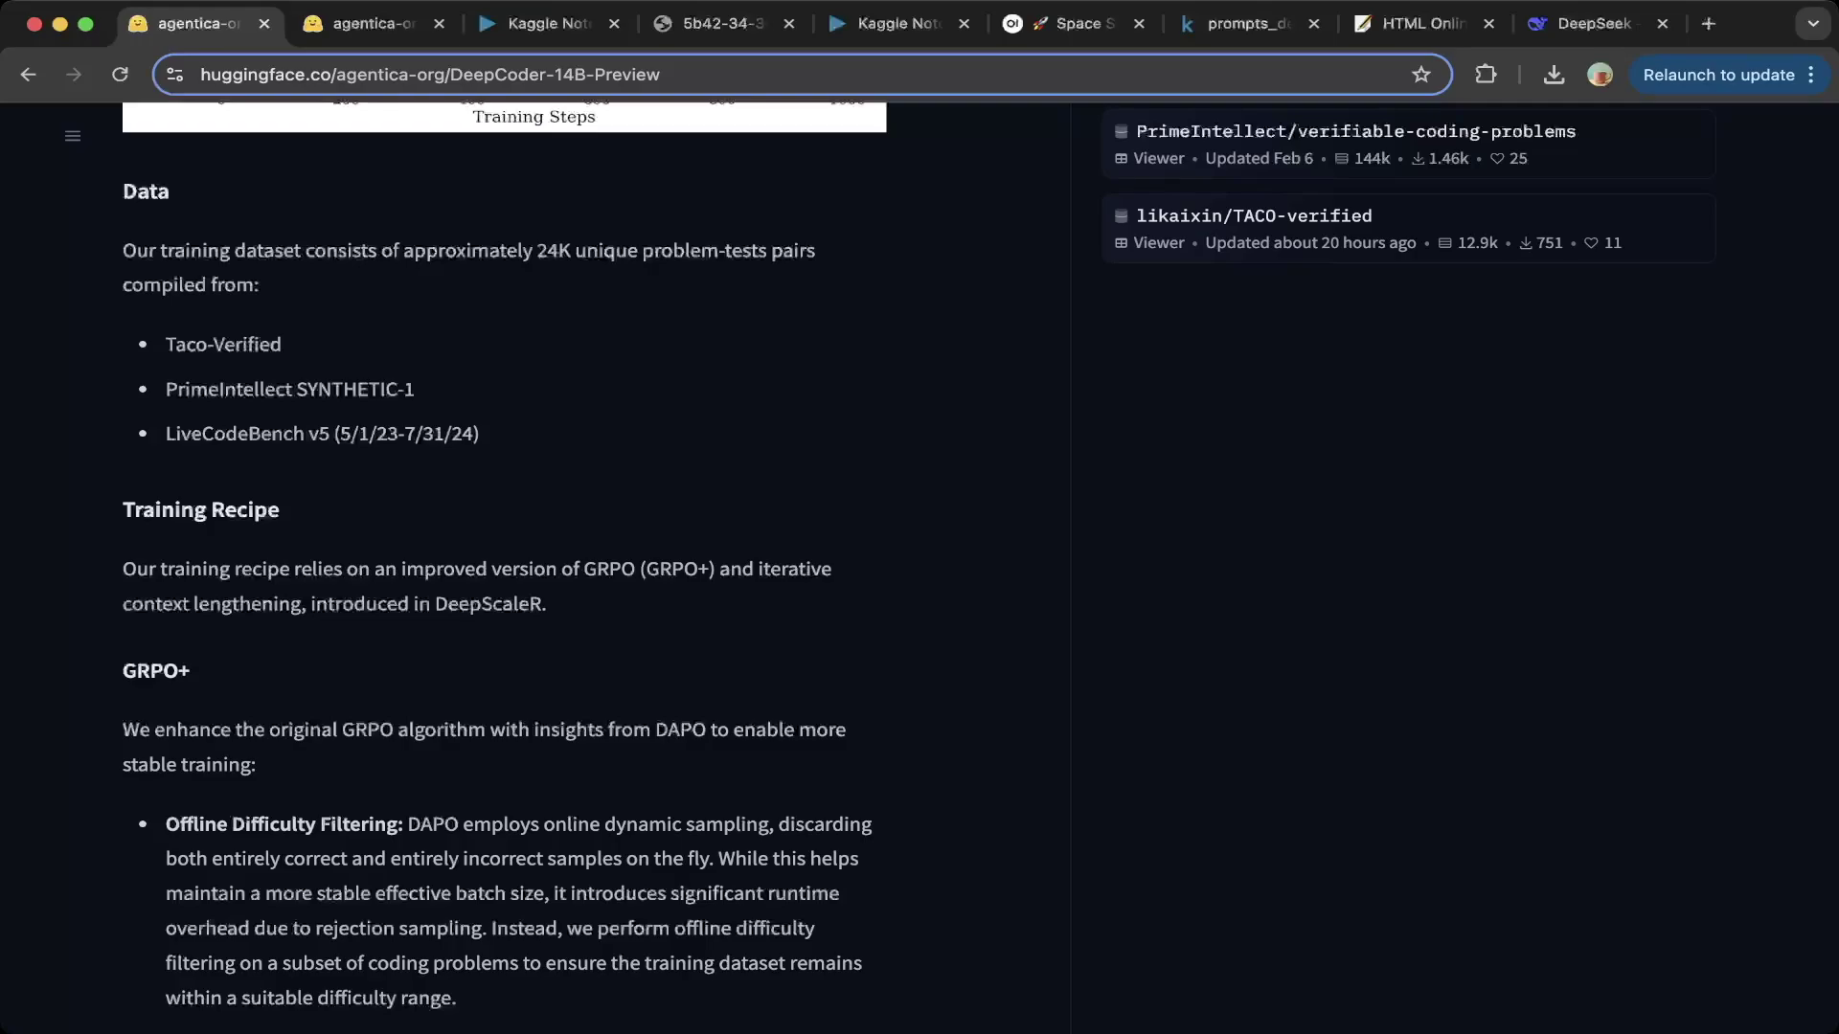
{"action": "scroll", "coordinate": [498, 565], "scroll_direction": "down", "scroll_amount": 12}
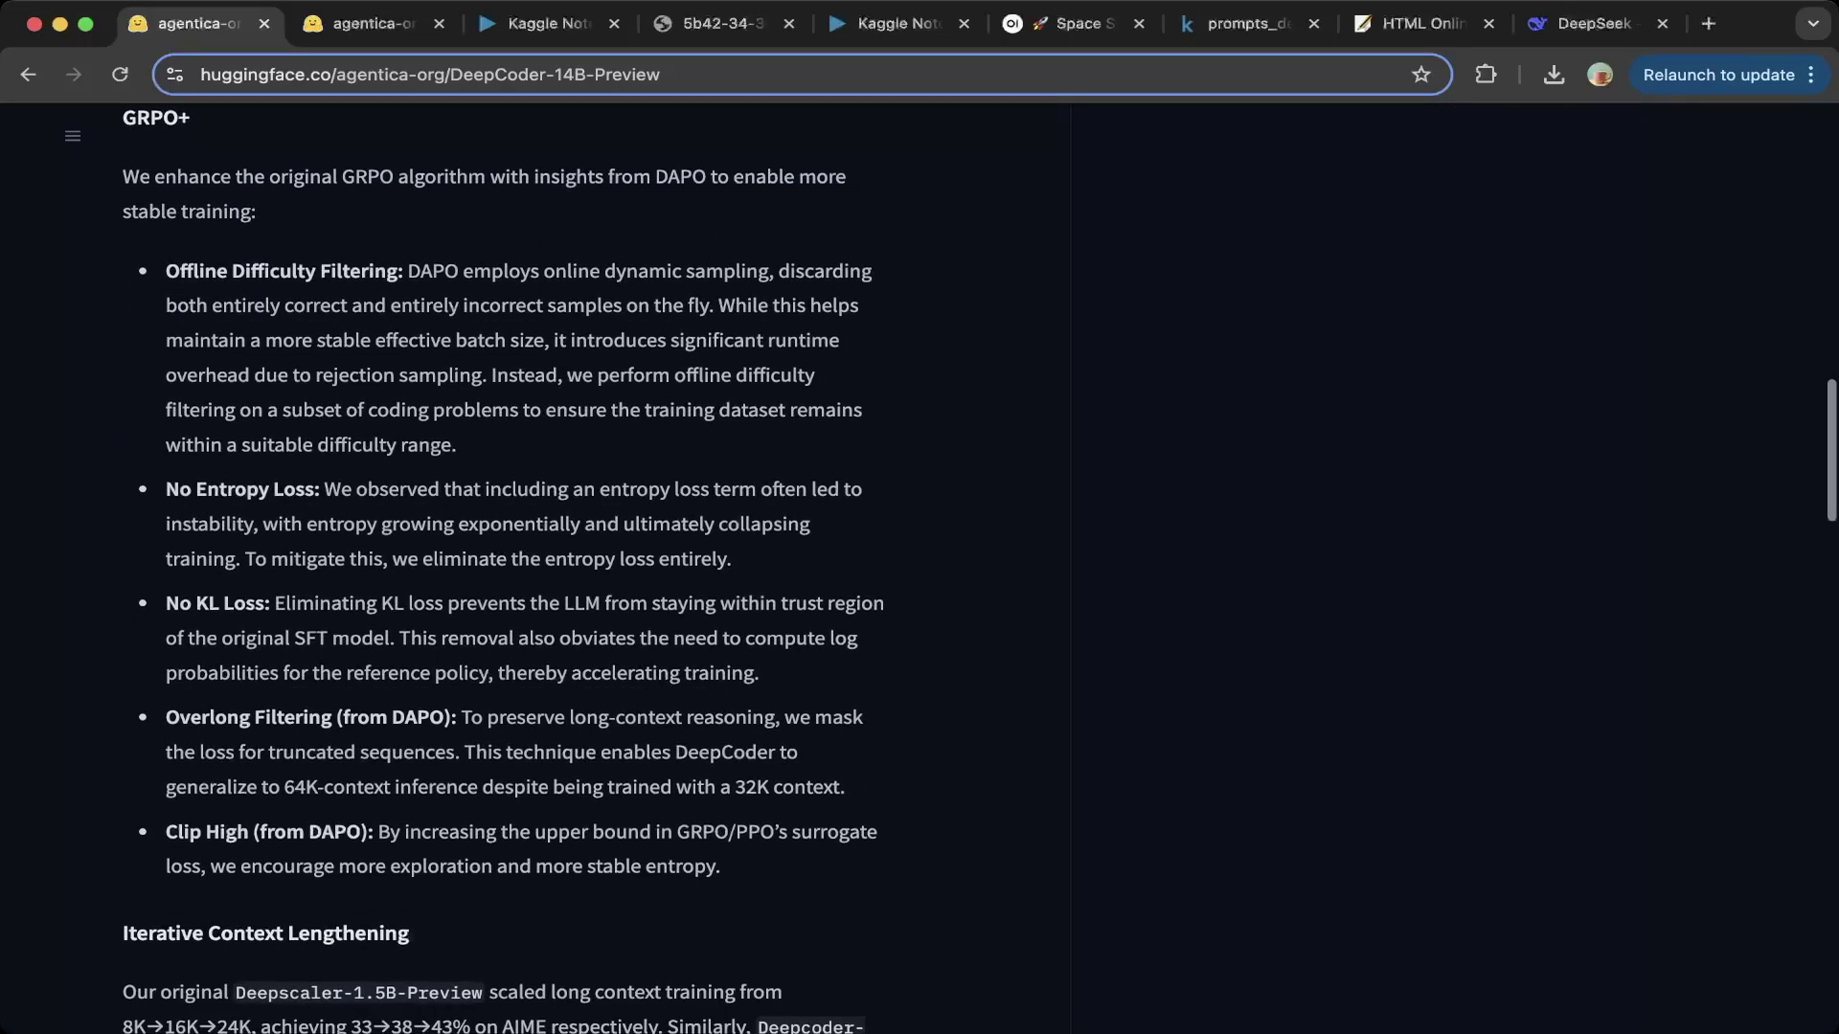
{"action": "scroll", "coordinate": [498, 555], "scroll_direction": "down", "scroll_amount": 9}
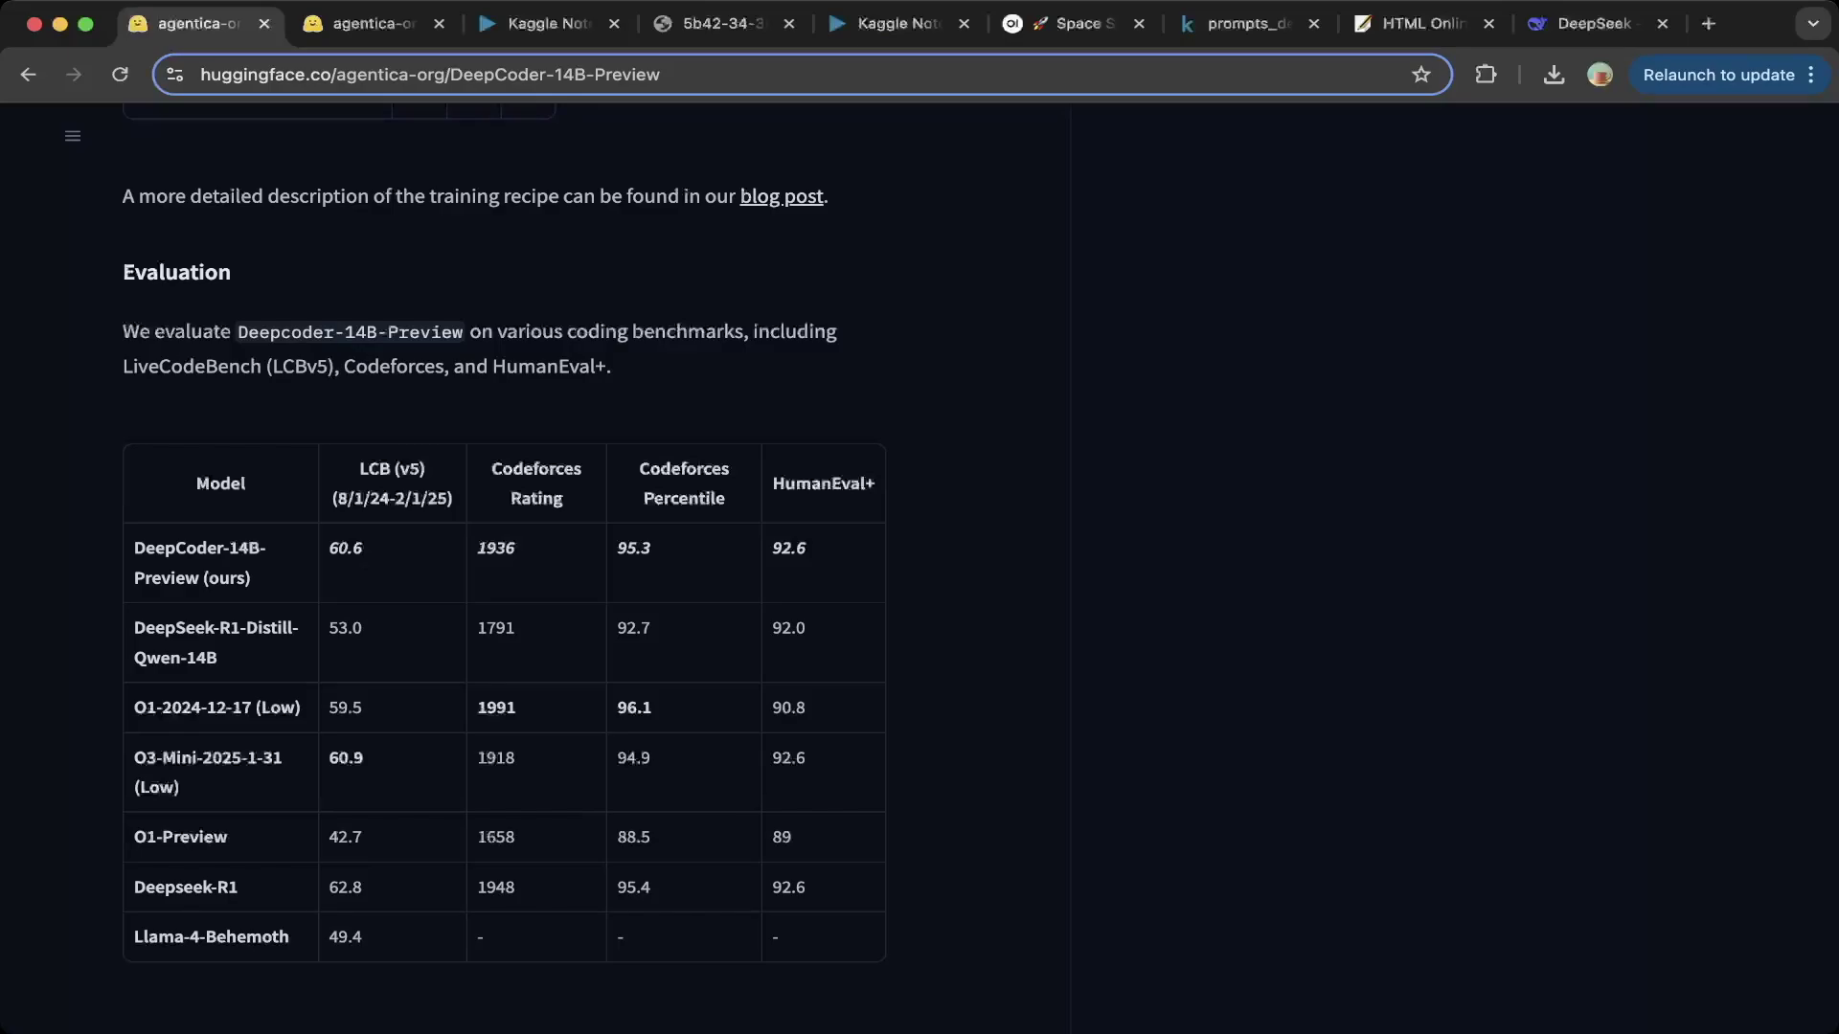
Step: Examine the model card's benchmark table, serving systems, usage recommendations and license, and return to the model card's header
{"action": "left_click_drag", "start_coordinate": [175, 548], "coordinate": [814, 660]}
{"action": "scroll", "coordinate": [135, 560], "scroll_direction": "down", "scroll_amount": 8}
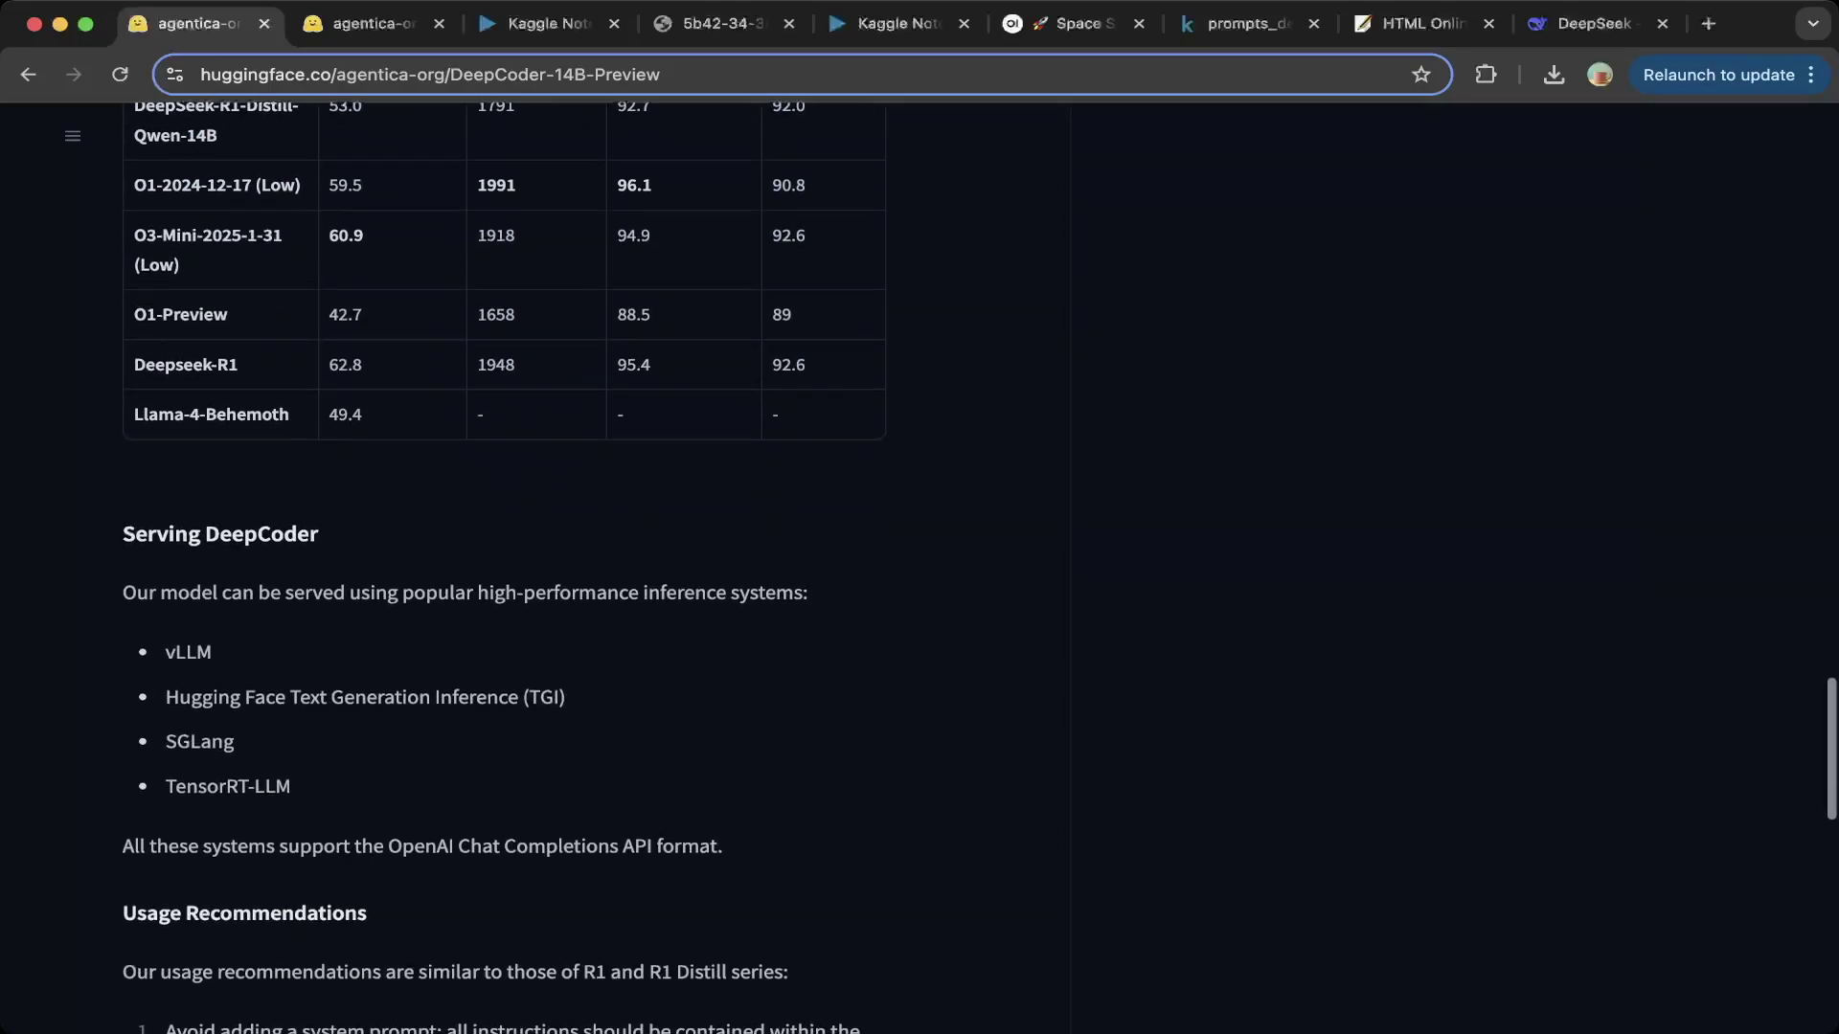
{"action": "scroll", "coordinate": [504, 569], "scroll_direction": "down", "scroll_amount": 7}
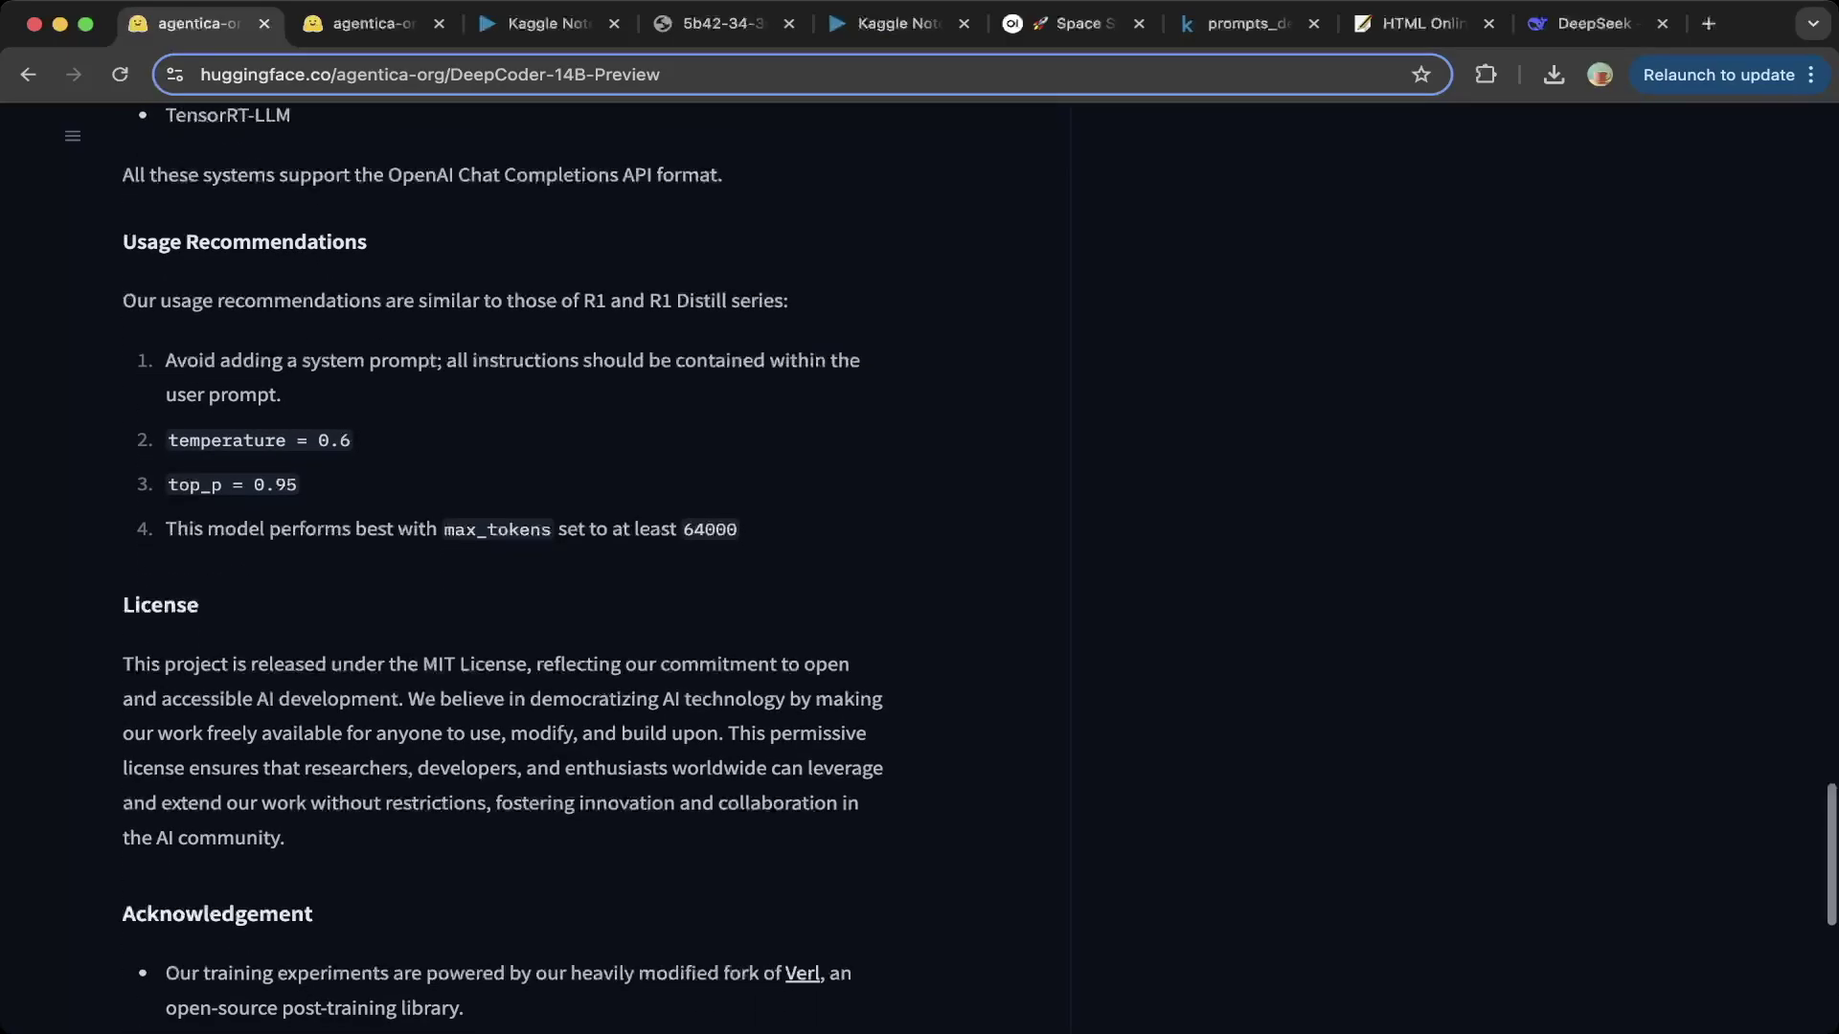
{"action": "scroll", "coordinate": [503, 569], "scroll_direction": "down", "scroll_amount": 3}
{"action": "scroll", "coordinate": [503, 569], "scroll_direction": "up", "scroll_amount": 10}
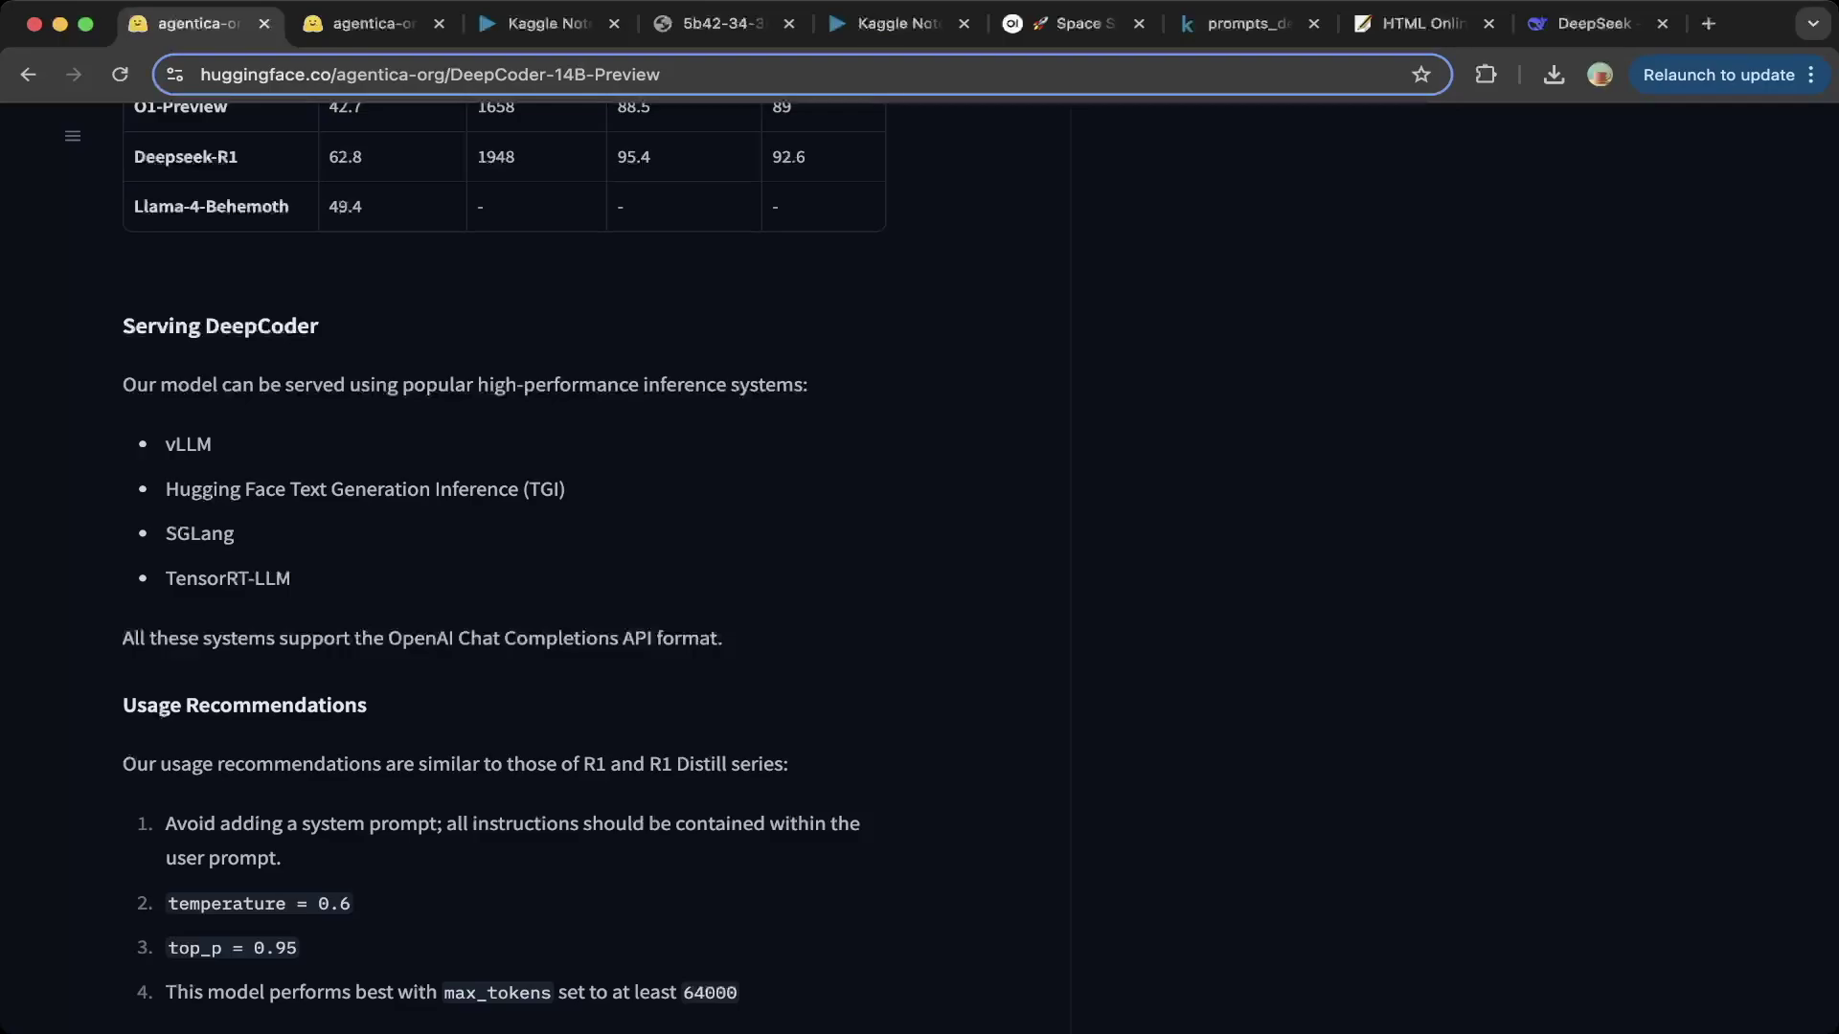
{"action": "scroll", "coordinate": [498, 575], "scroll_direction": "down", "scroll_amount": 2}
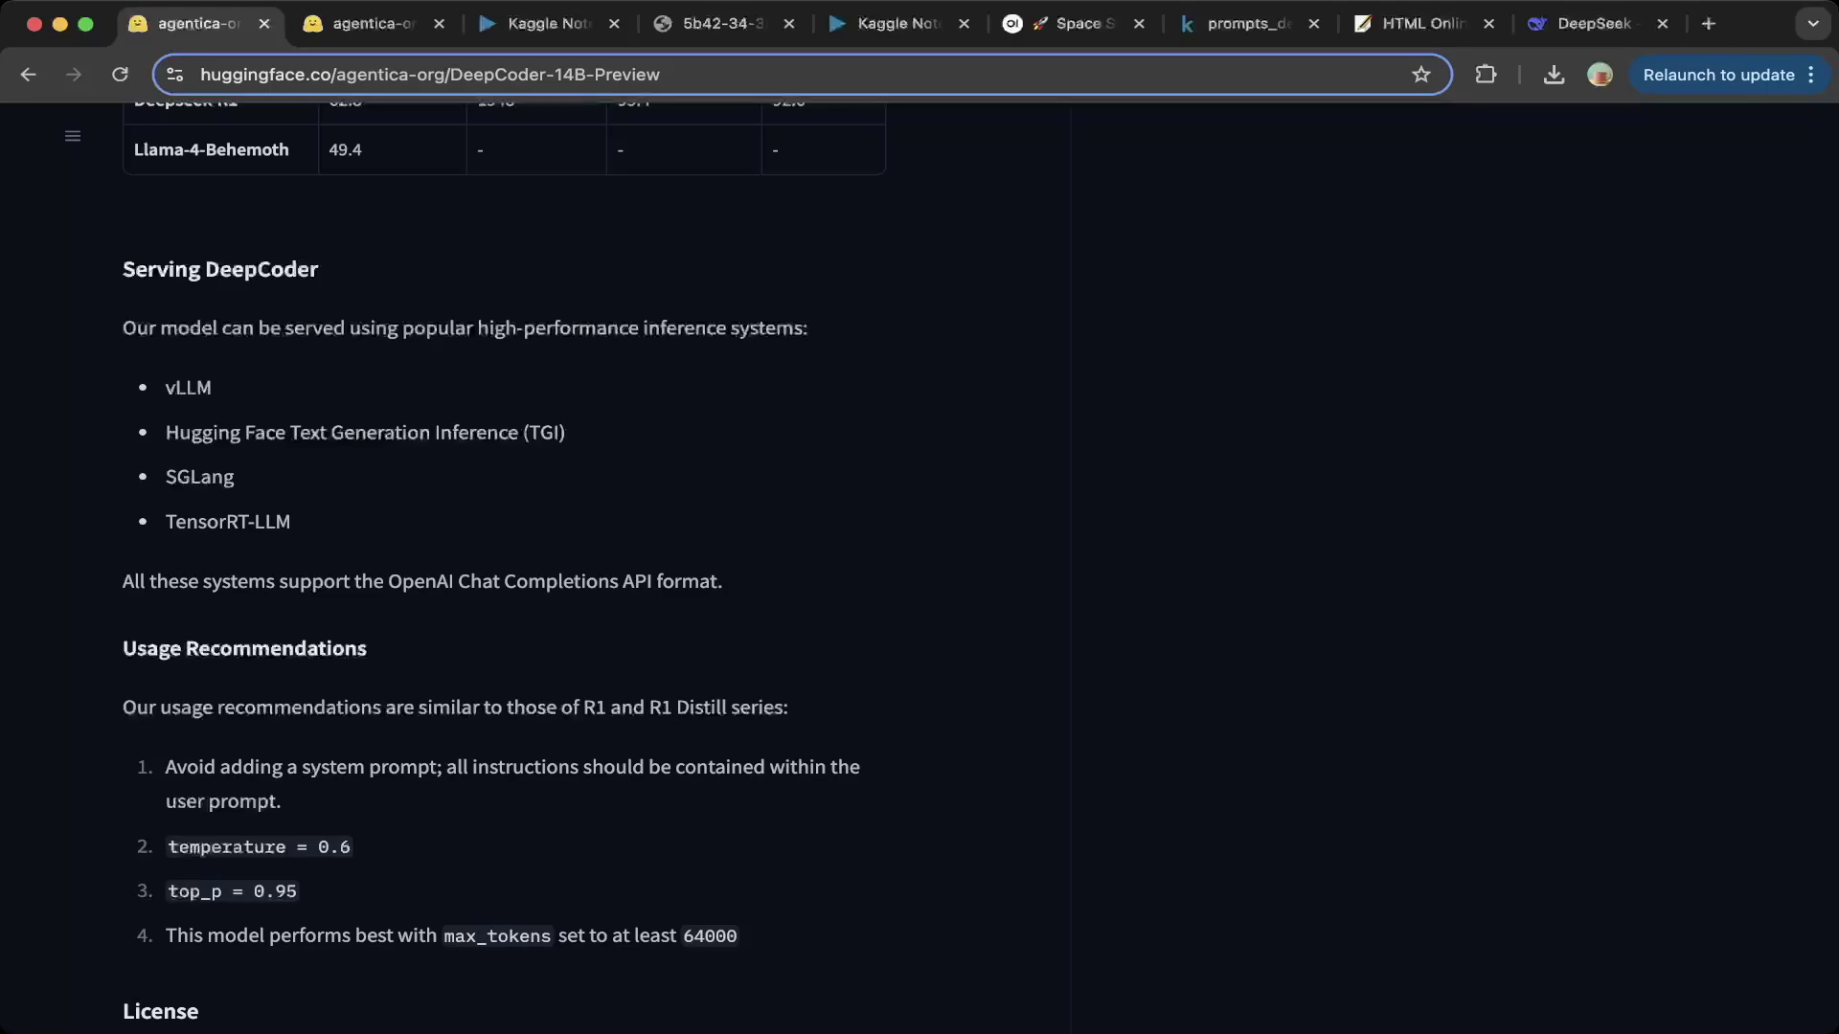
{"action": "scroll", "coordinate": [977, 560], "scroll_direction": "up", "scroll_amount": 15}
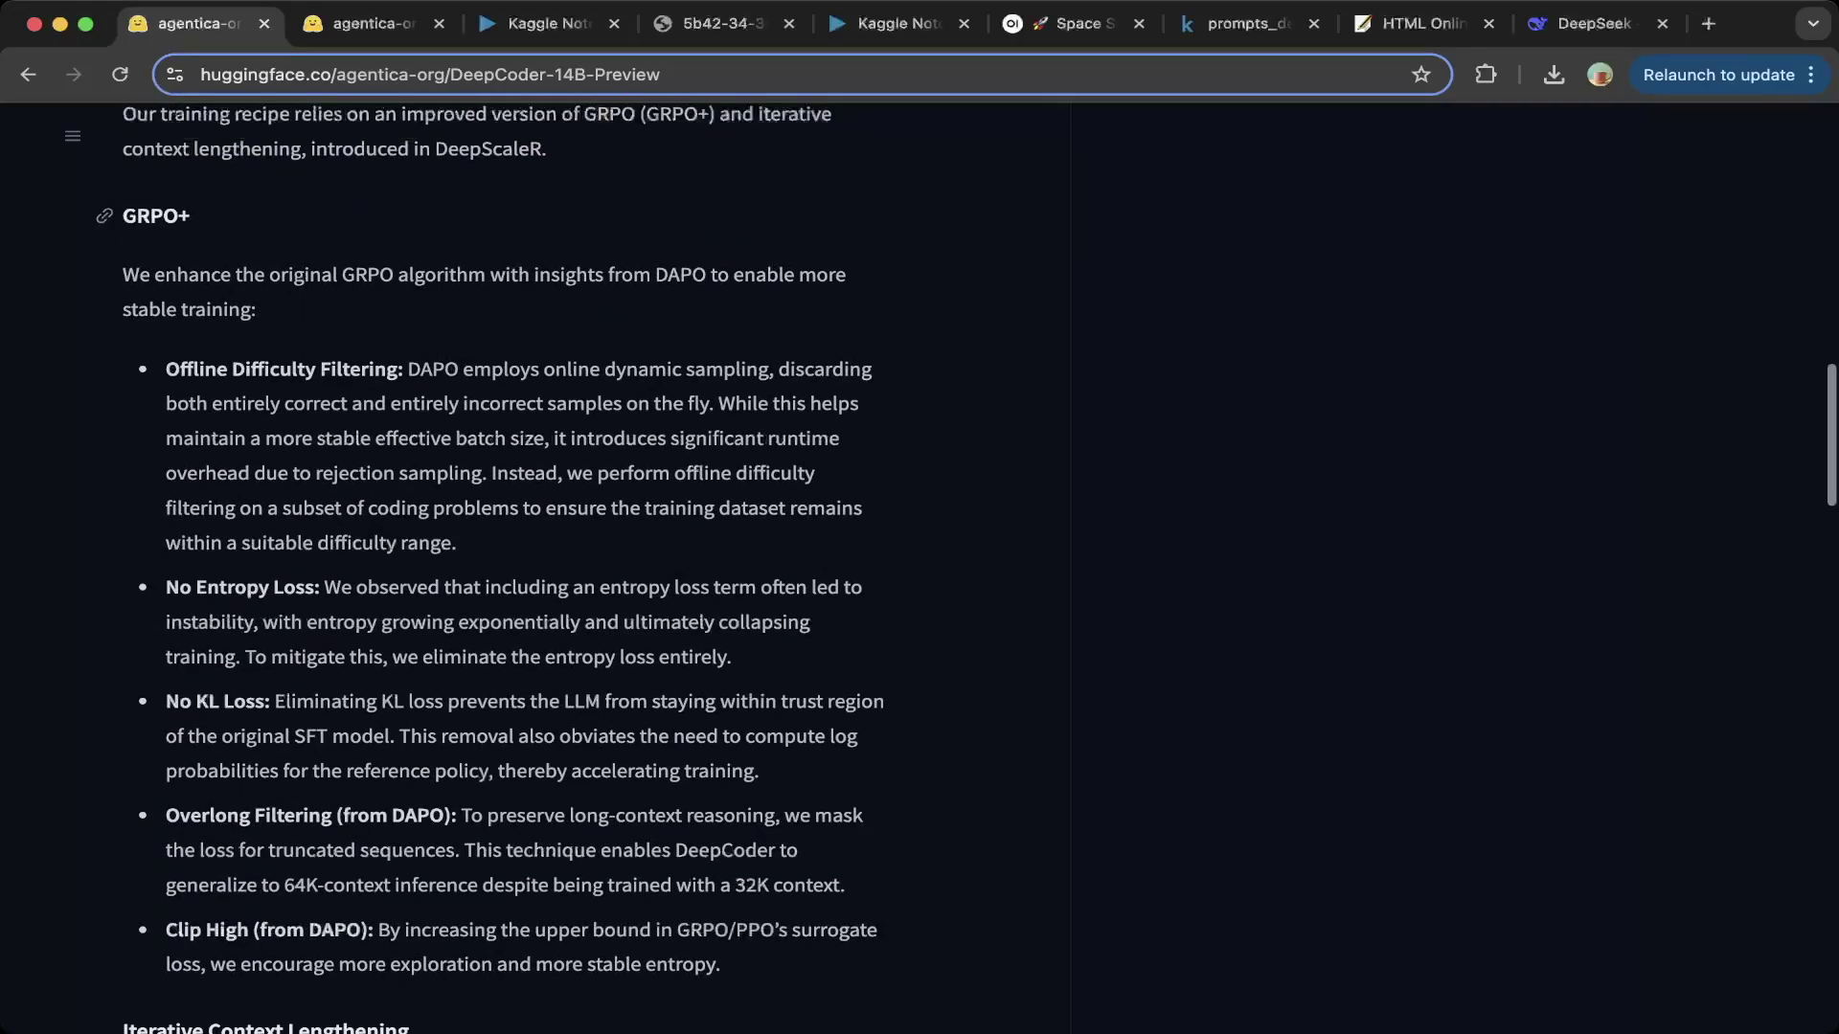
{"action": "scroll", "coordinate": [977, 560], "scroll_direction": "up", "scroll_amount": 10}
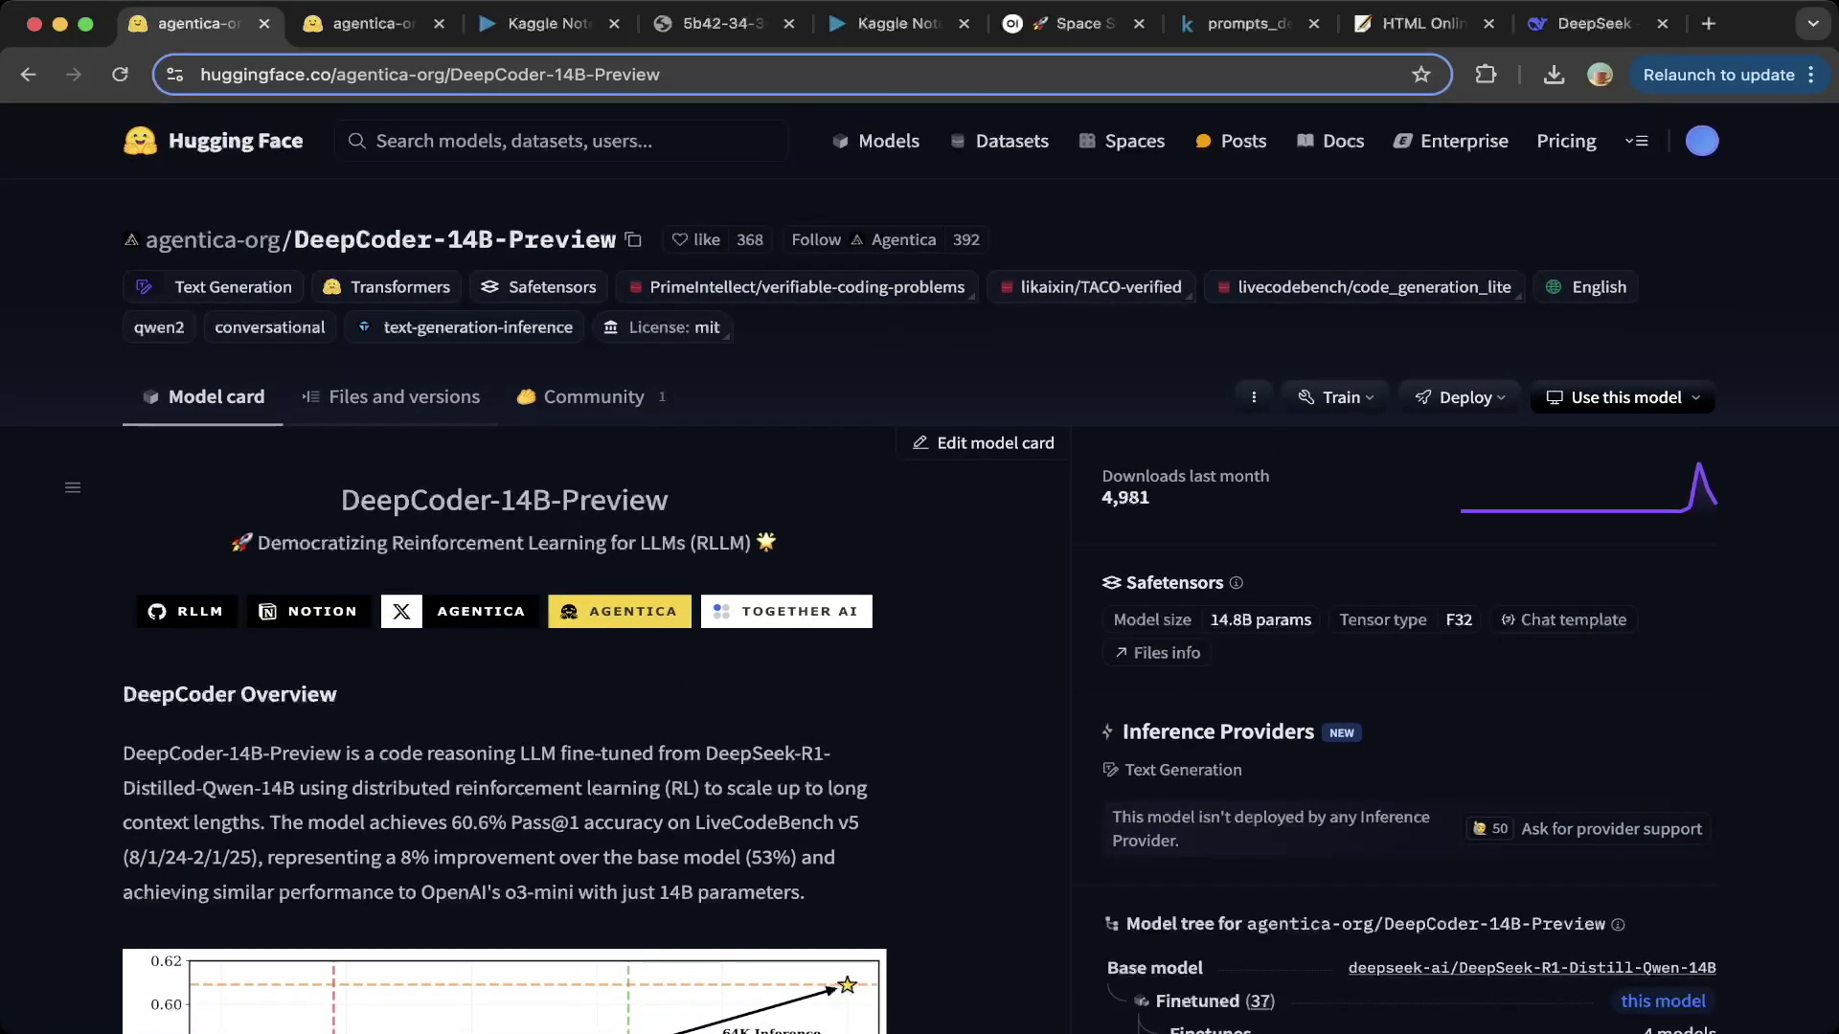
Step: Go past the GGUF file page to the vllm_public Kaggle notebook and review its vllm serve commands for GGUF and SafeTensors models
{"action": "key", "text": "ctrl+Tab"}
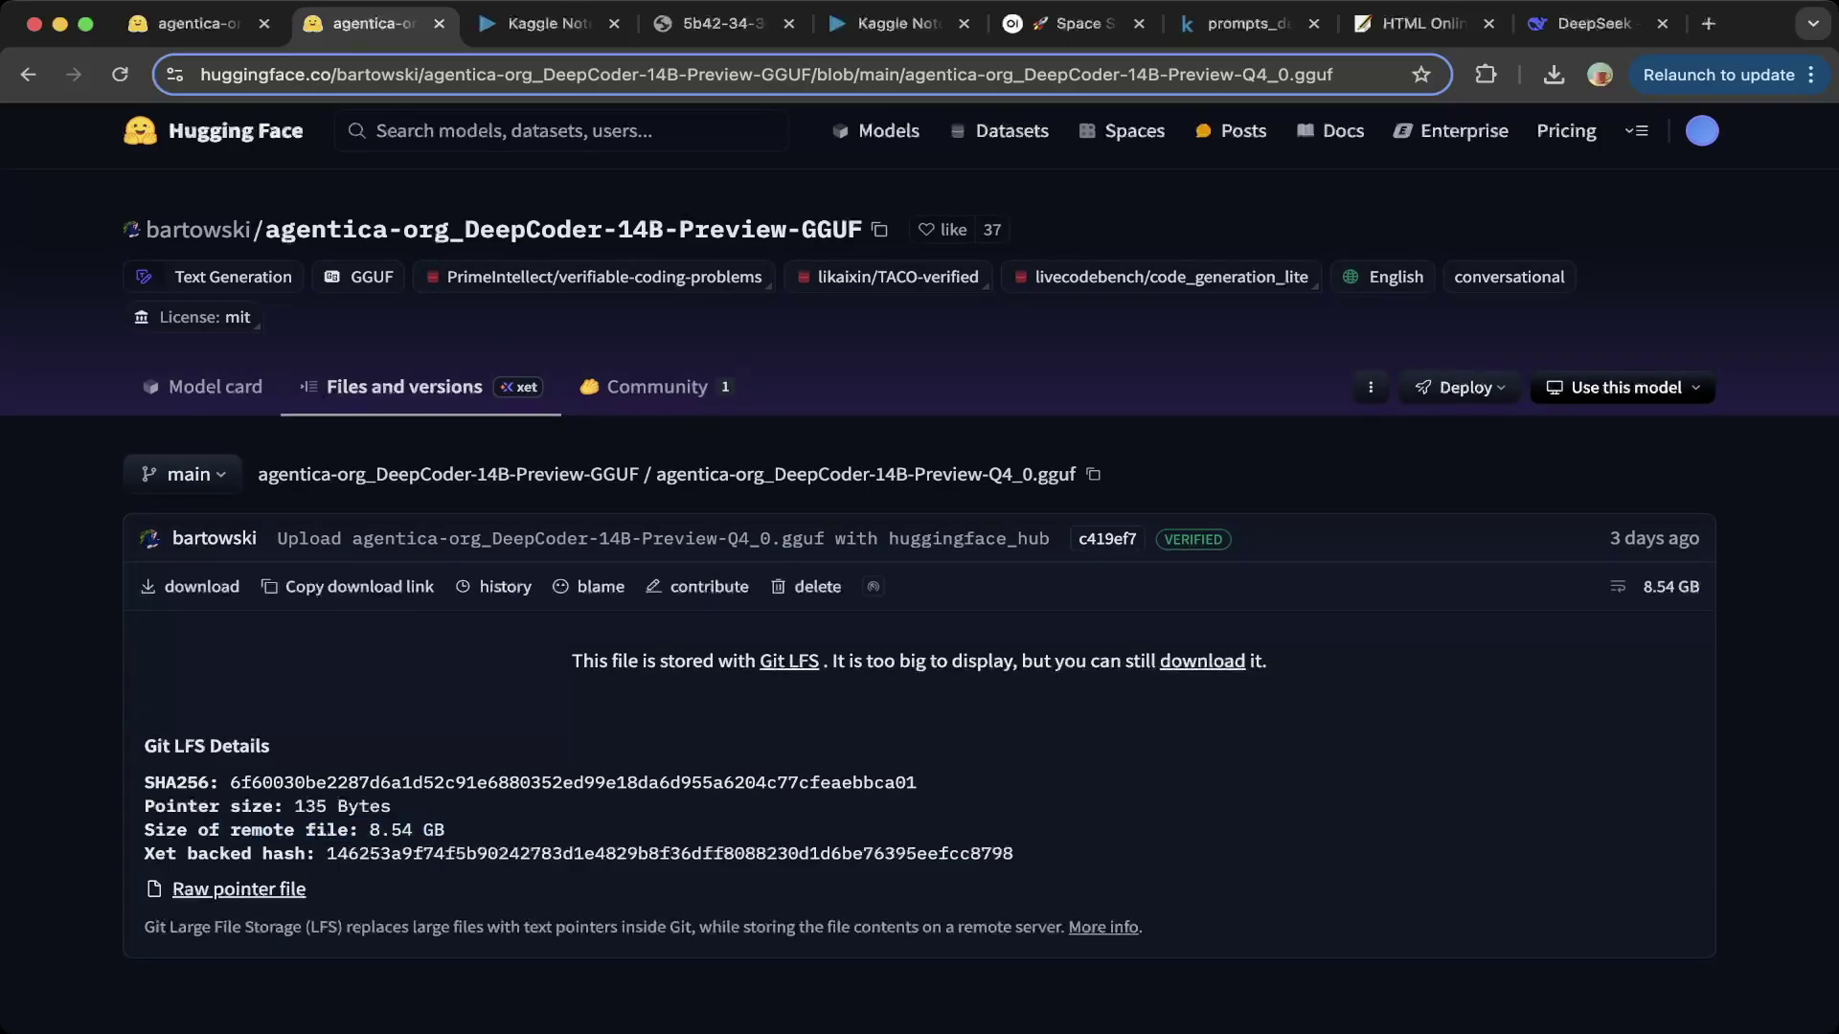
{"action": "key", "text": "ctrl+Tab"}
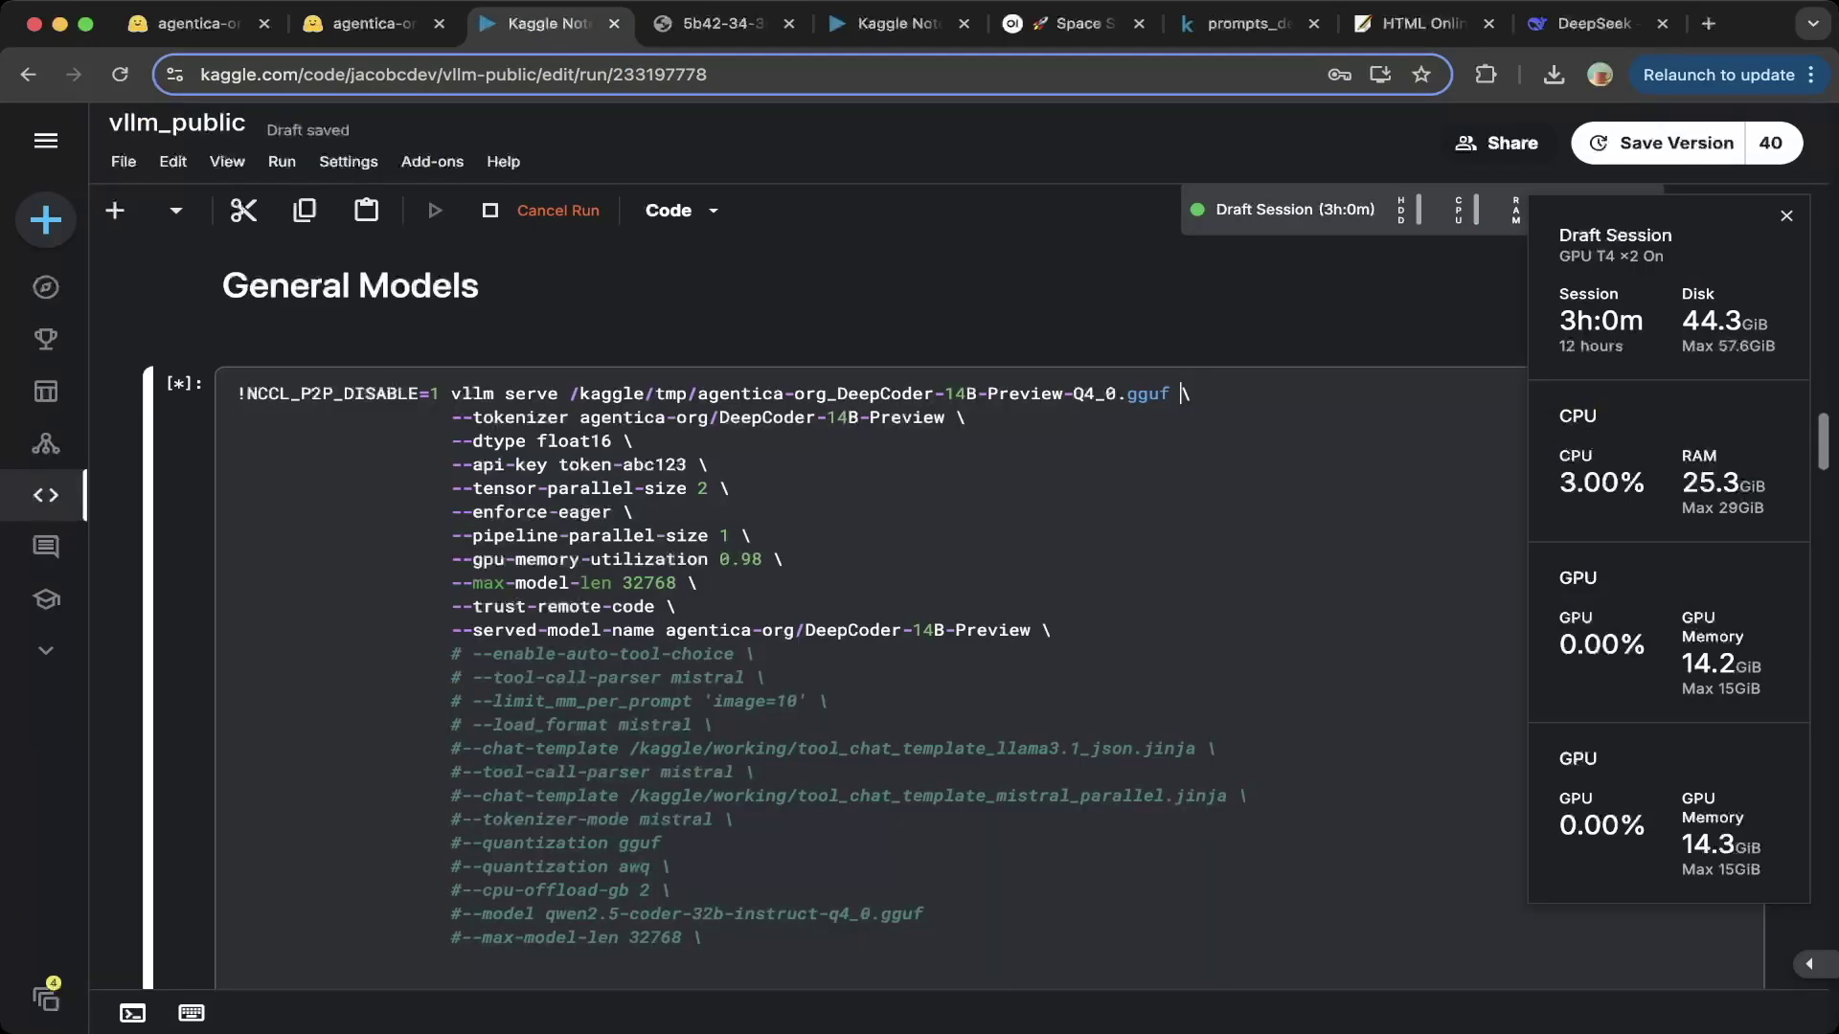
{"action": "scroll", "coordinate": [869, 612], "scroll_direction": "up", "scroll_amount": 20}
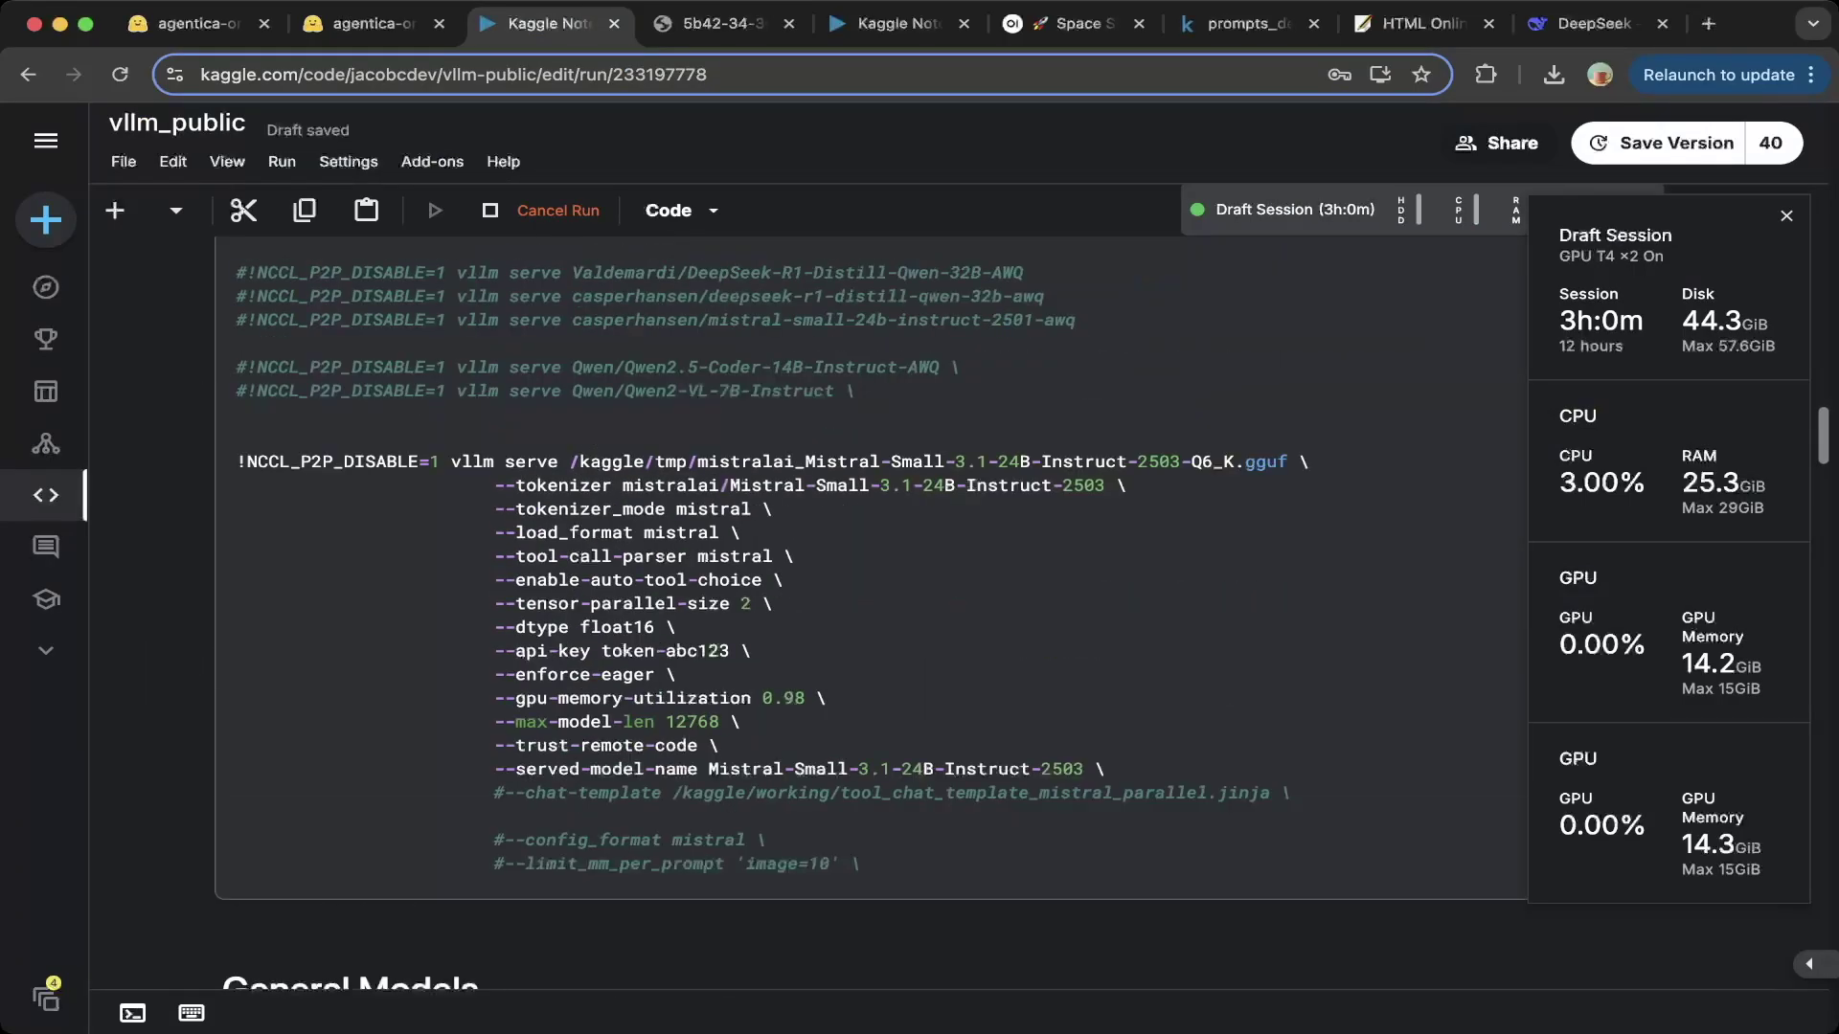
{"action": "scroll", "coordinate": [868, 613], "scroll_direction": "down", "scroll_amount": 7}
{"action": "scroll", "coordinate": [881, 613], "scroll_direction": "down", "scroll_amount": 3}
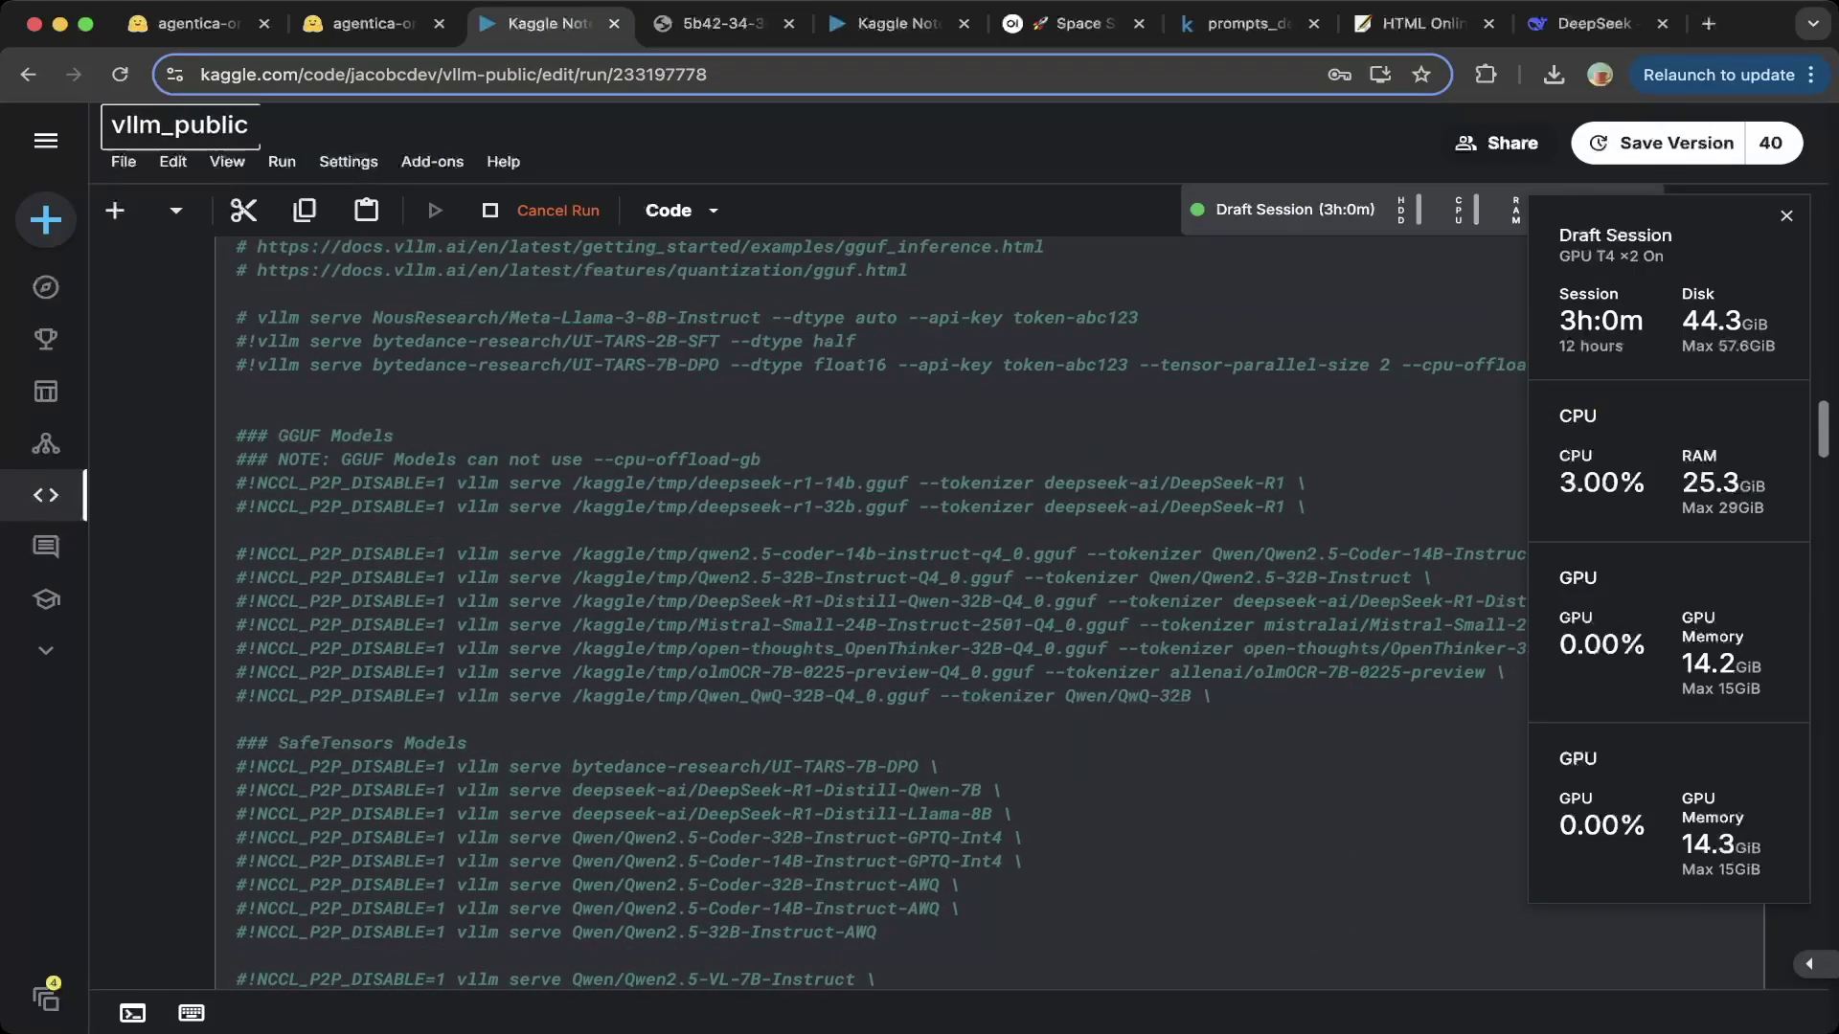
{"action": "scroll", "coordinate": [881, 613], "scroll_direction": "down", "scroll_amount": 6}
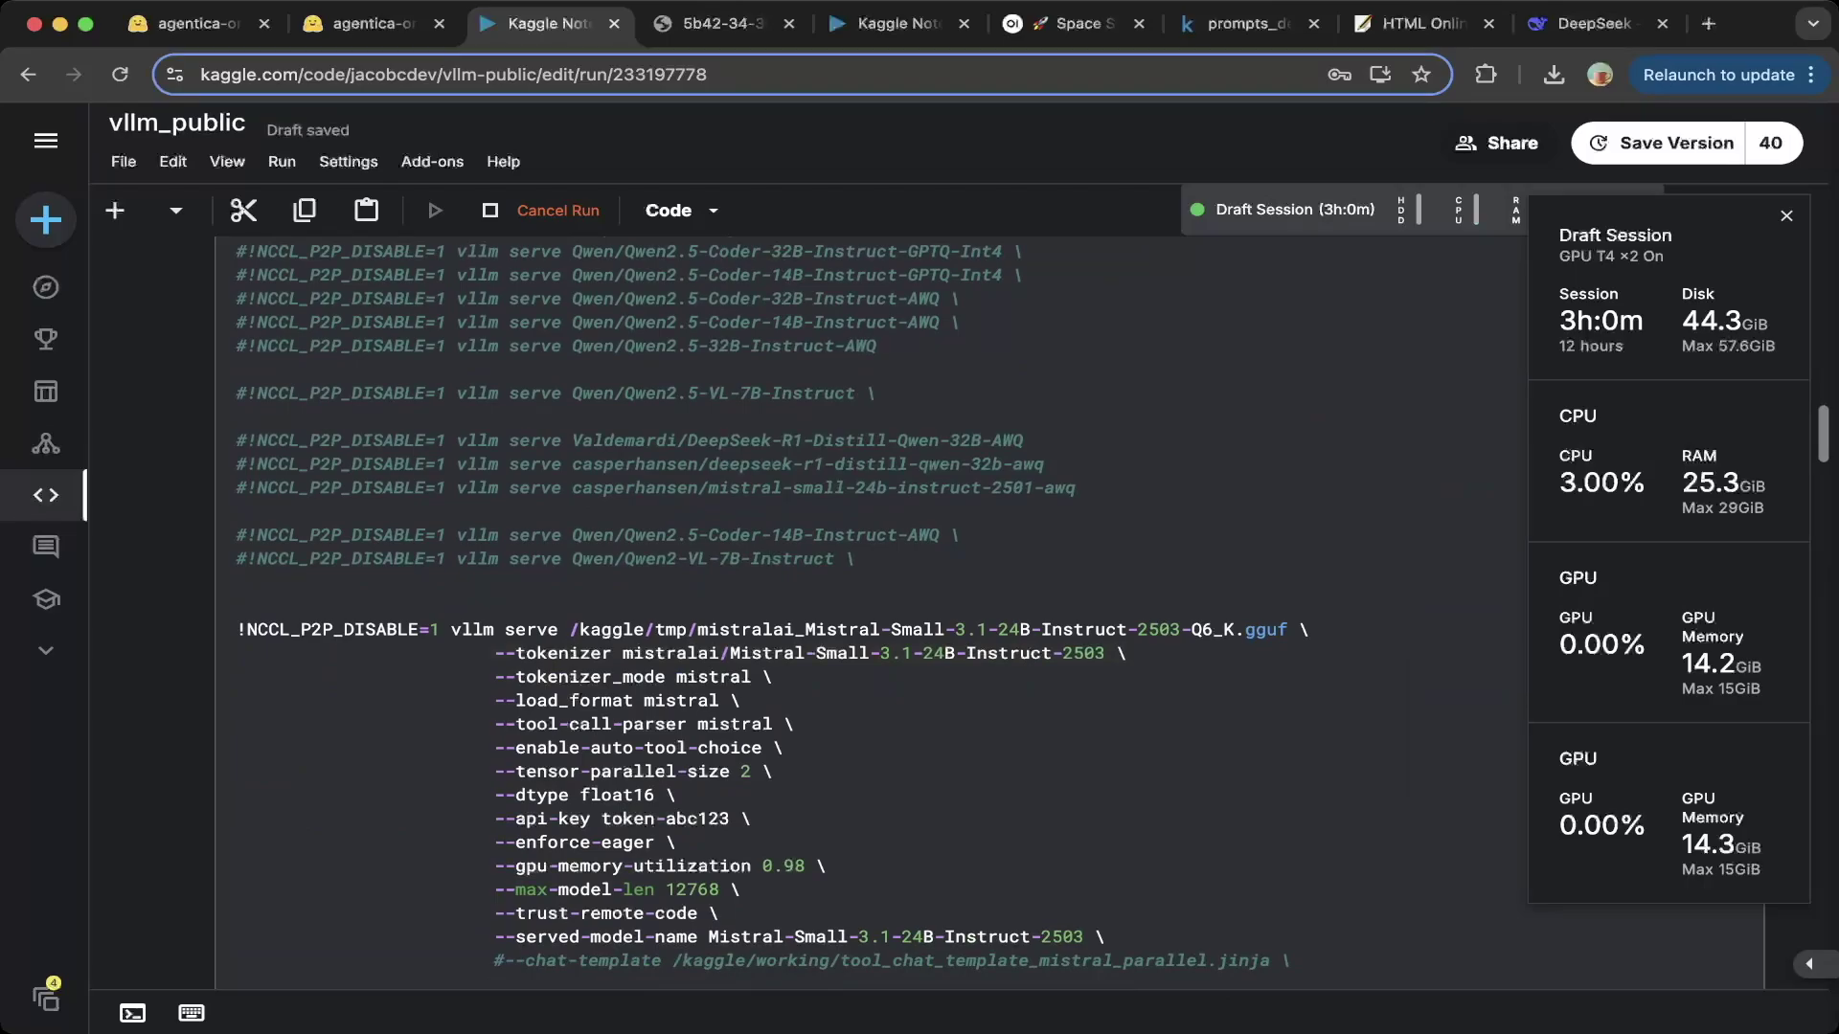
{"action": "scroll", "coordinate": [987, 593], "scroll_direction": "down", "scroll_amount": 3}
Step: Check the Install Ollama section in the Open WebUI notebook and the tokenizer option of the DeepCoder serve command in vllm_public
{"action": "left_click", "coordinate": [898, 23]}
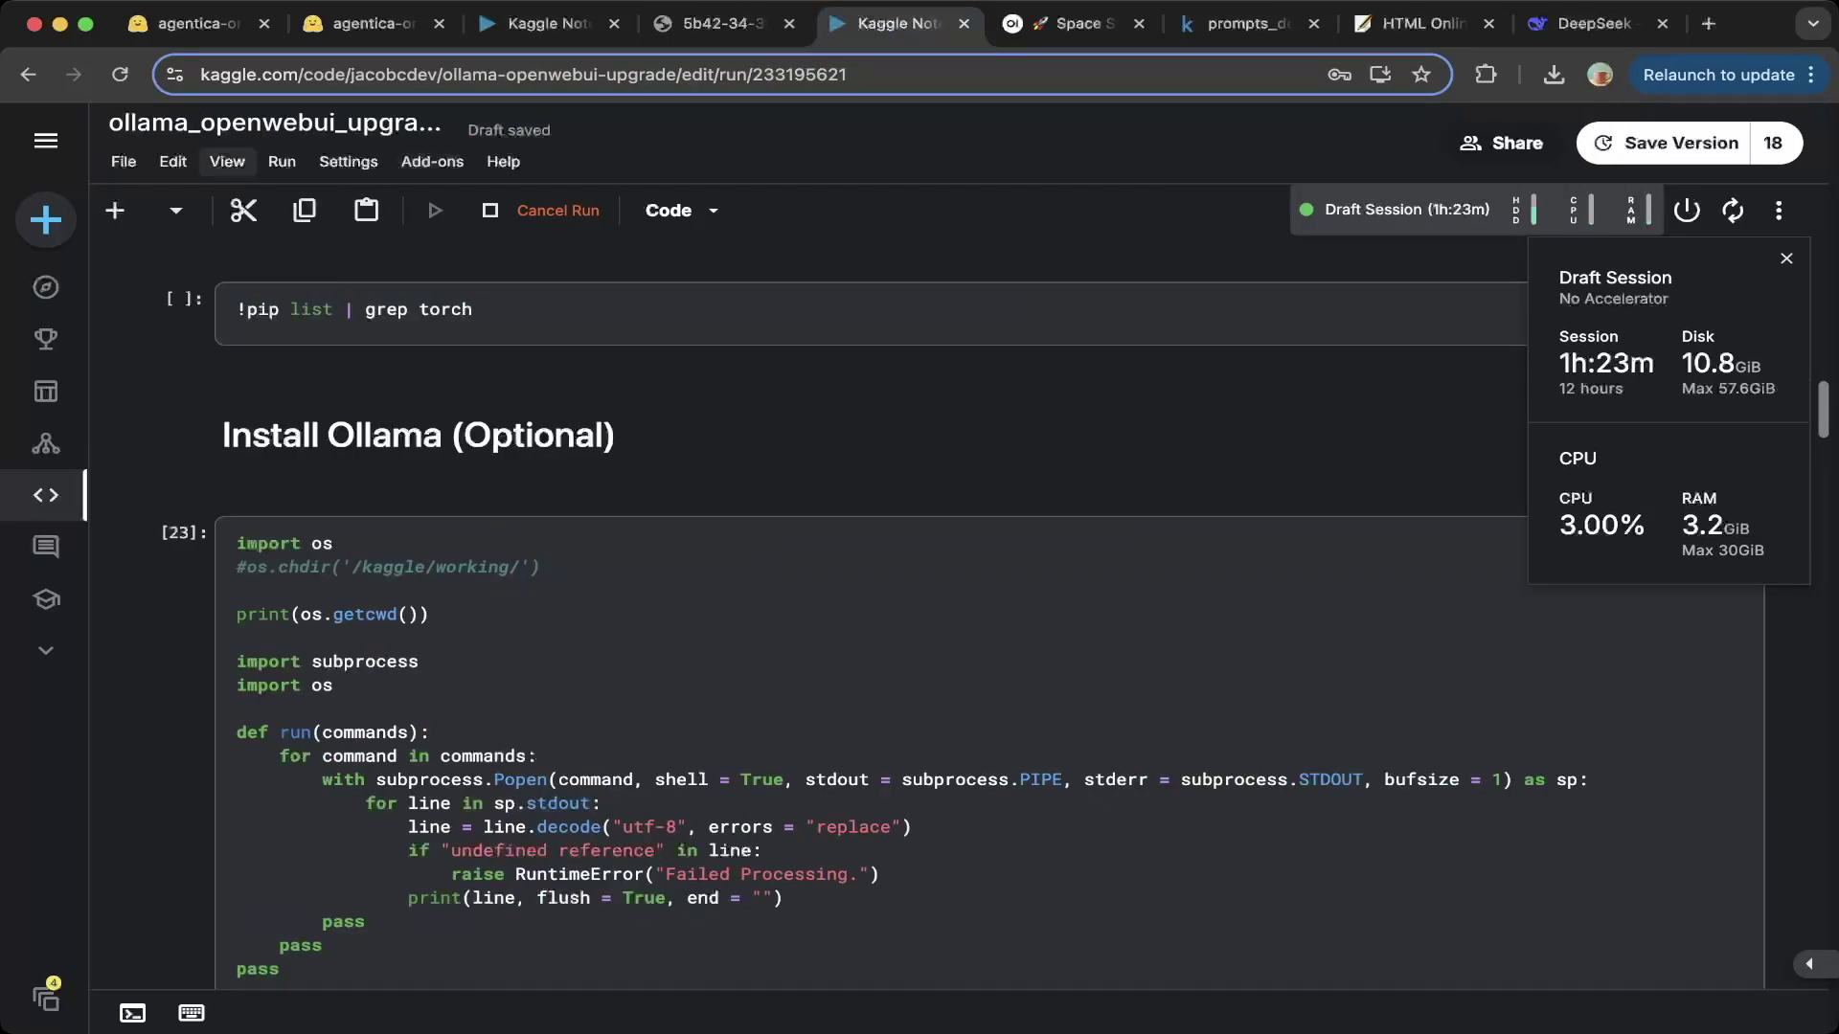
{"action": "left_click", "coordinate": [237, 567]}
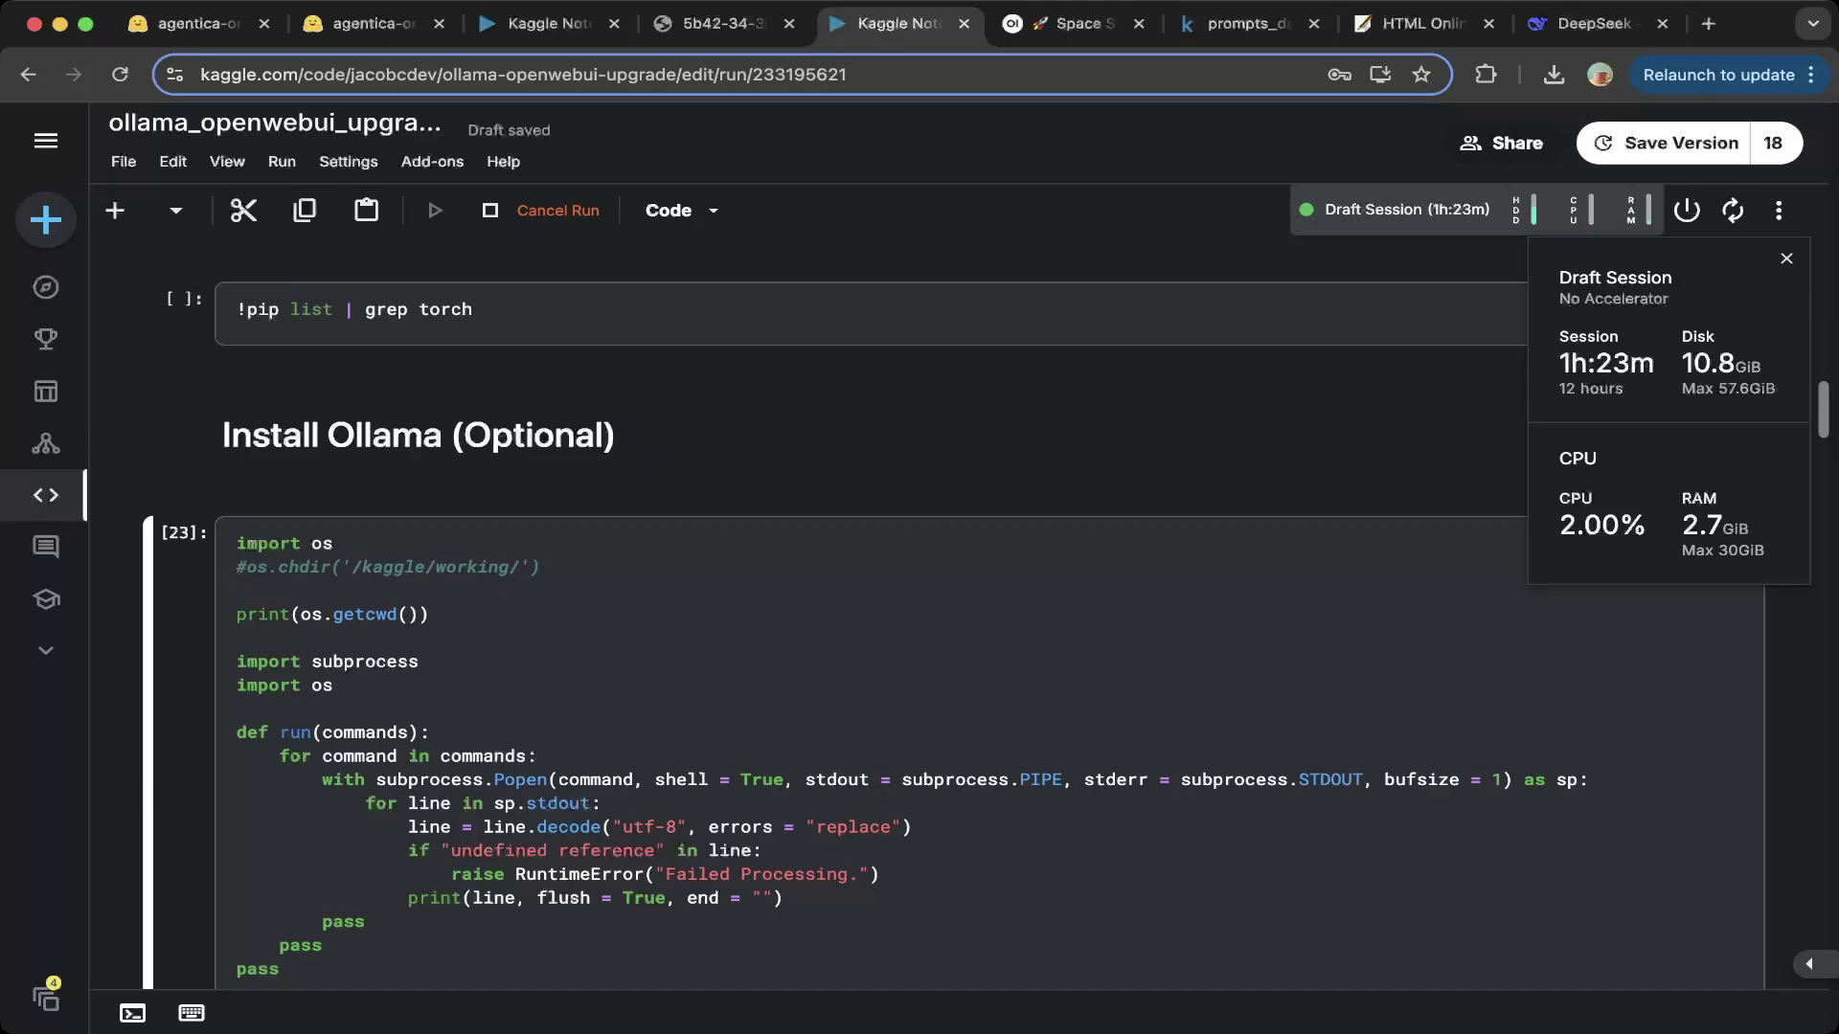
{"action": "left_click", "coordinate": [548, 23]}
{"action": "scroll", "coordinate": [919, 575], "scroll_direction": "down", "scroll_amount": 1}
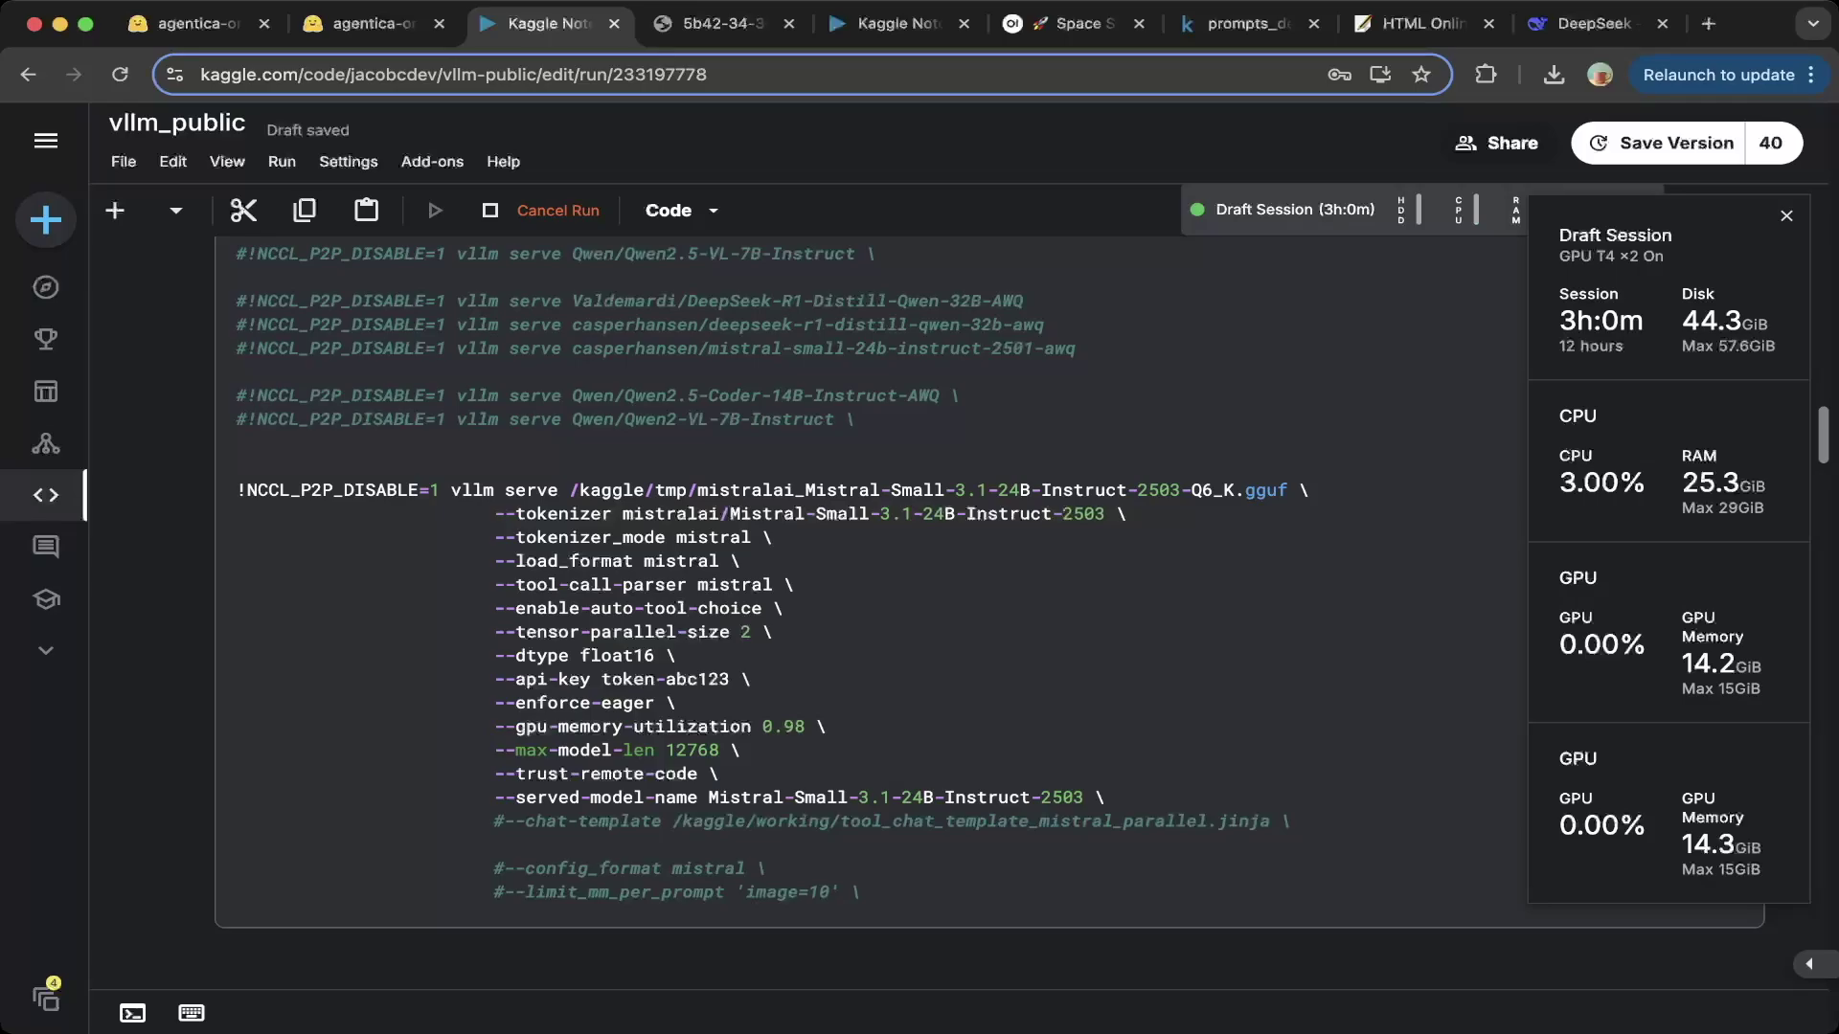
{"action": "scroll", "coordinate": [861, 575], "scroll_direction": "down", "scroll_amount": 10}
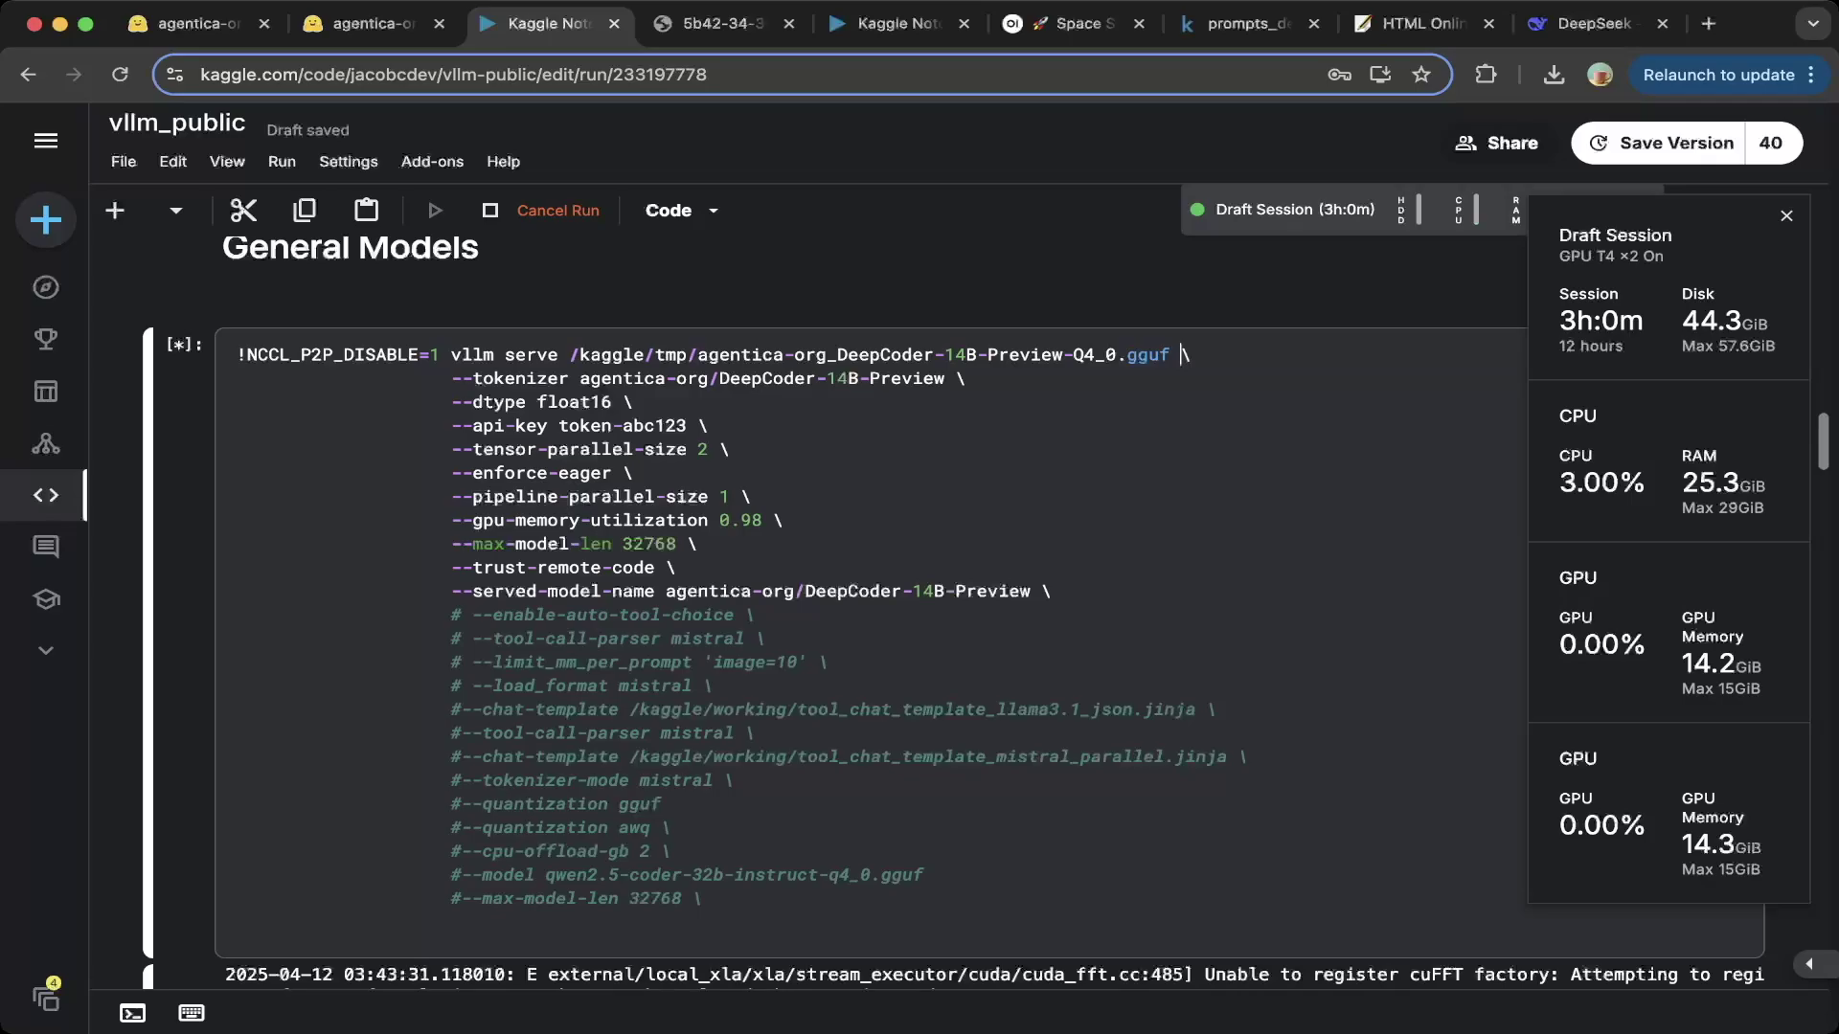
{"action": "left_click_drag", "start_coordinate": [580, 379], "coordinate": [965, 378]}
{"action": "left_click", "coordinate": [966, 378]}
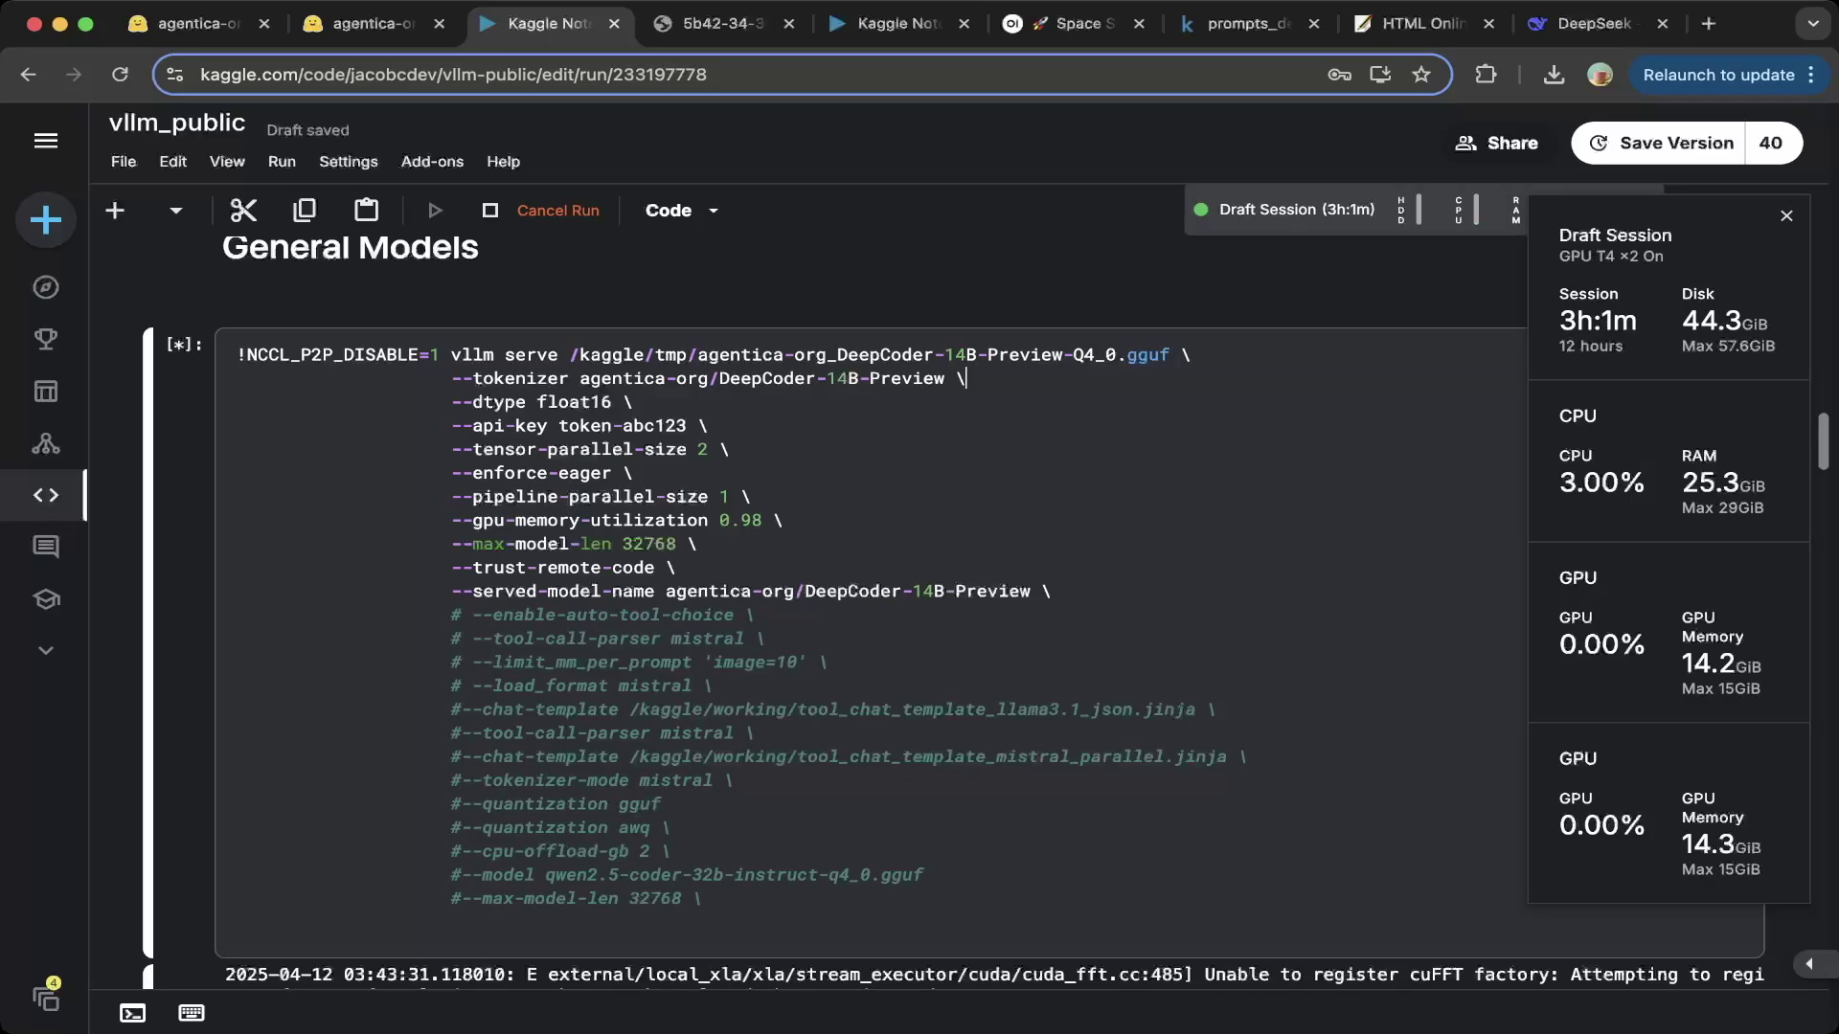
Step: Check the DeepCoder-14B-Preview Q4_0 GGUF file page on Hugging Face and return to the vllm_public notebook
{"action": "left_click", "coordinate": [371, 23]}
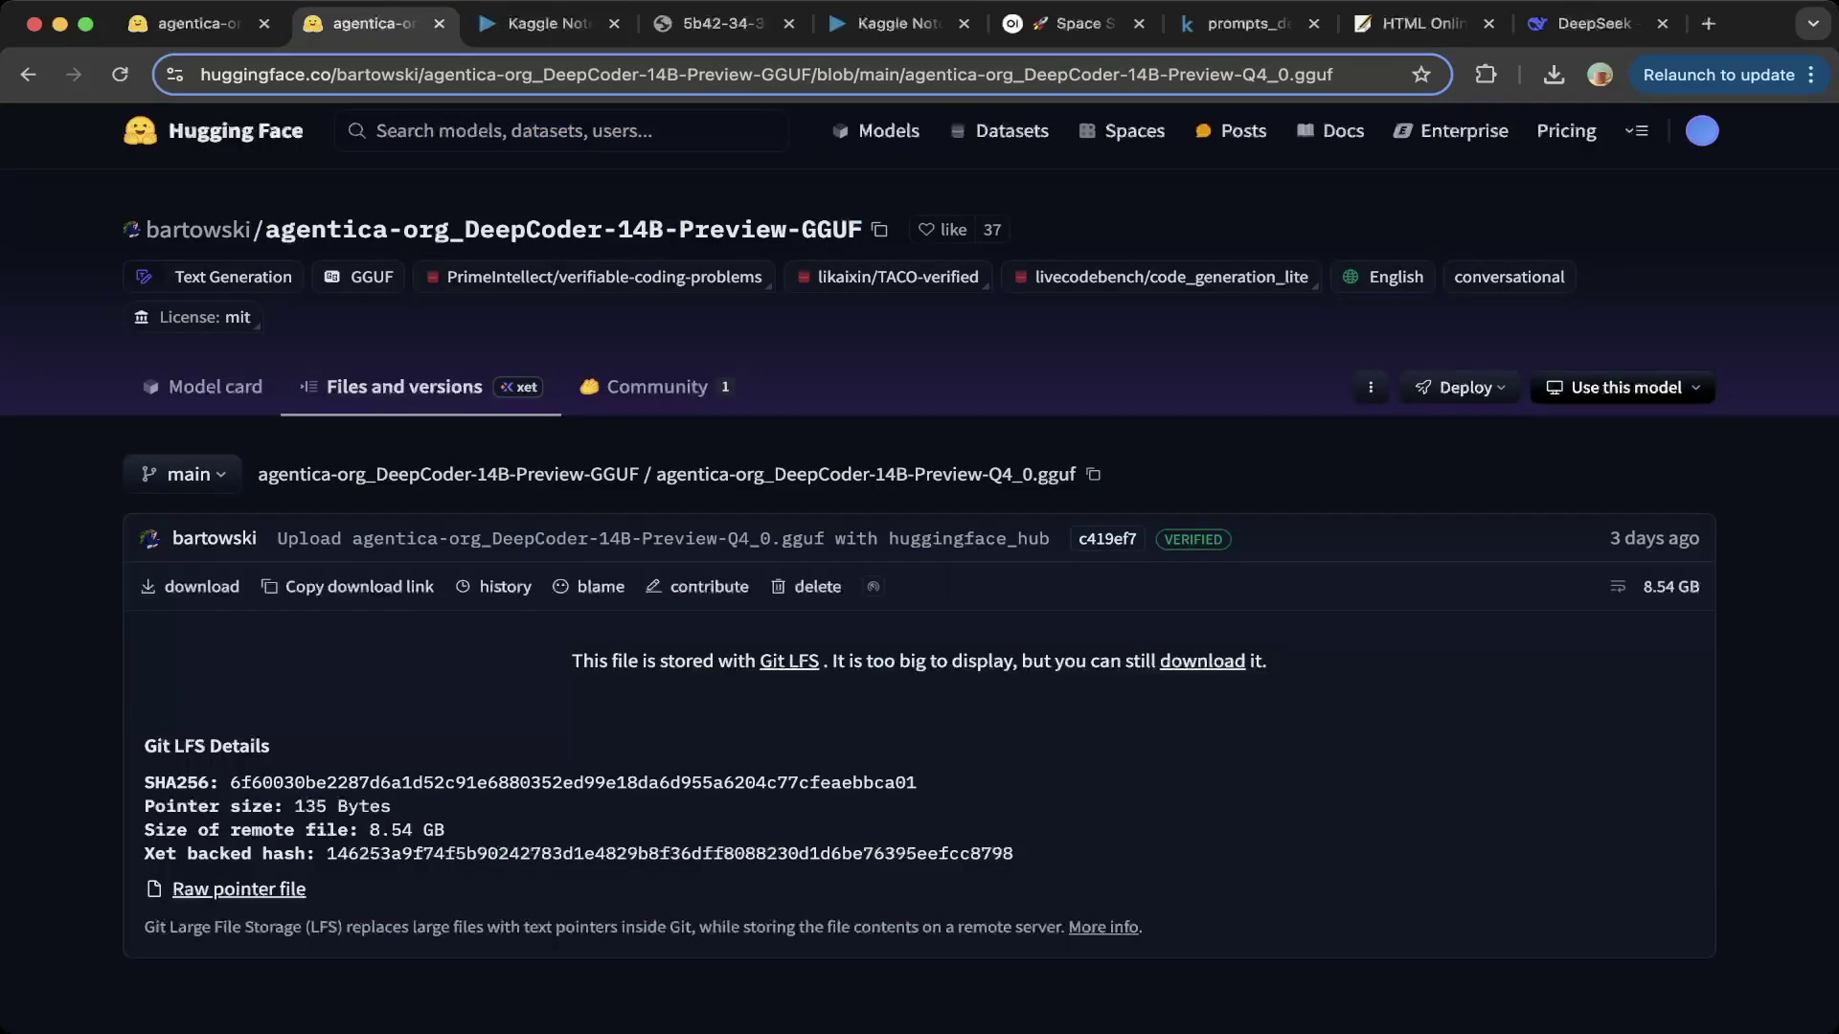
{"action": "mouse_move", "coordinate": [198, 230]}
{"action": "key", "text": "super+3"}
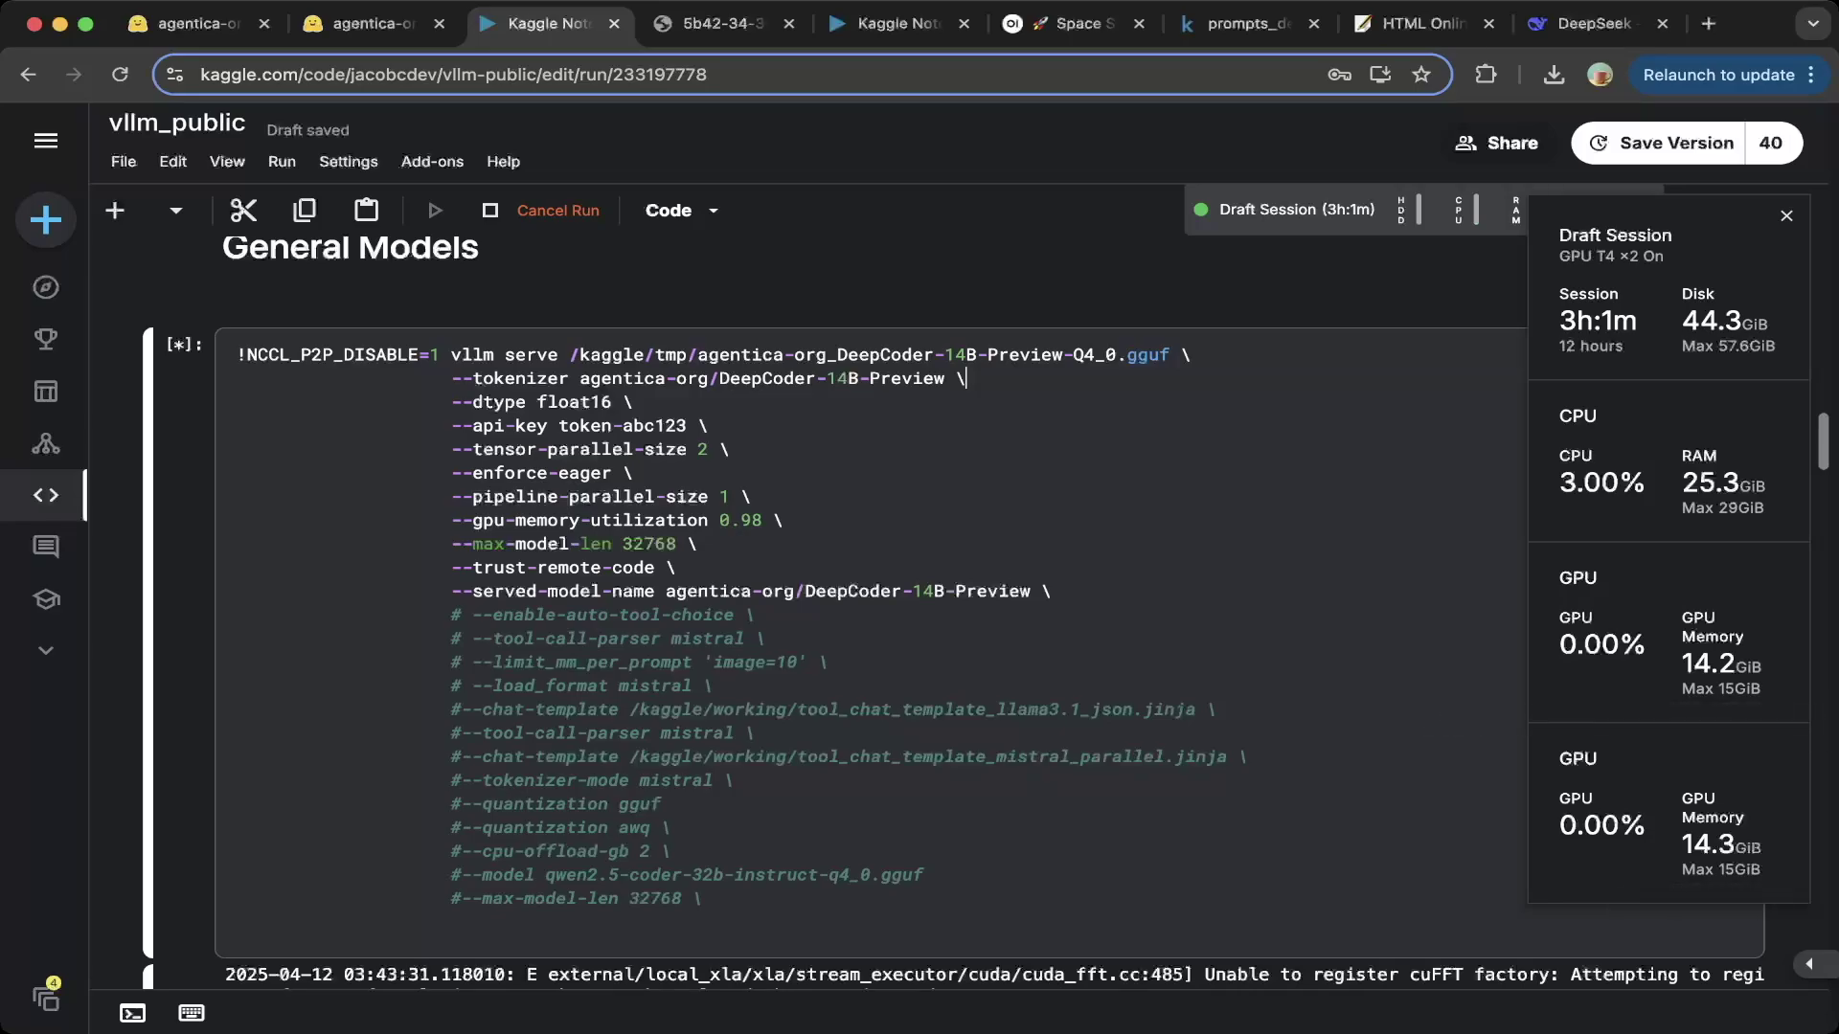
Step: Examine the tensor-parallel-size and max-model-len options in the DeepCoder vllm serve command
{"action": "left_click", "coordinate": [730, 449]}
{"action": "scroll", "coordinate": [954, 613], "scroll_direction": "down", "scroll_amount": 1}
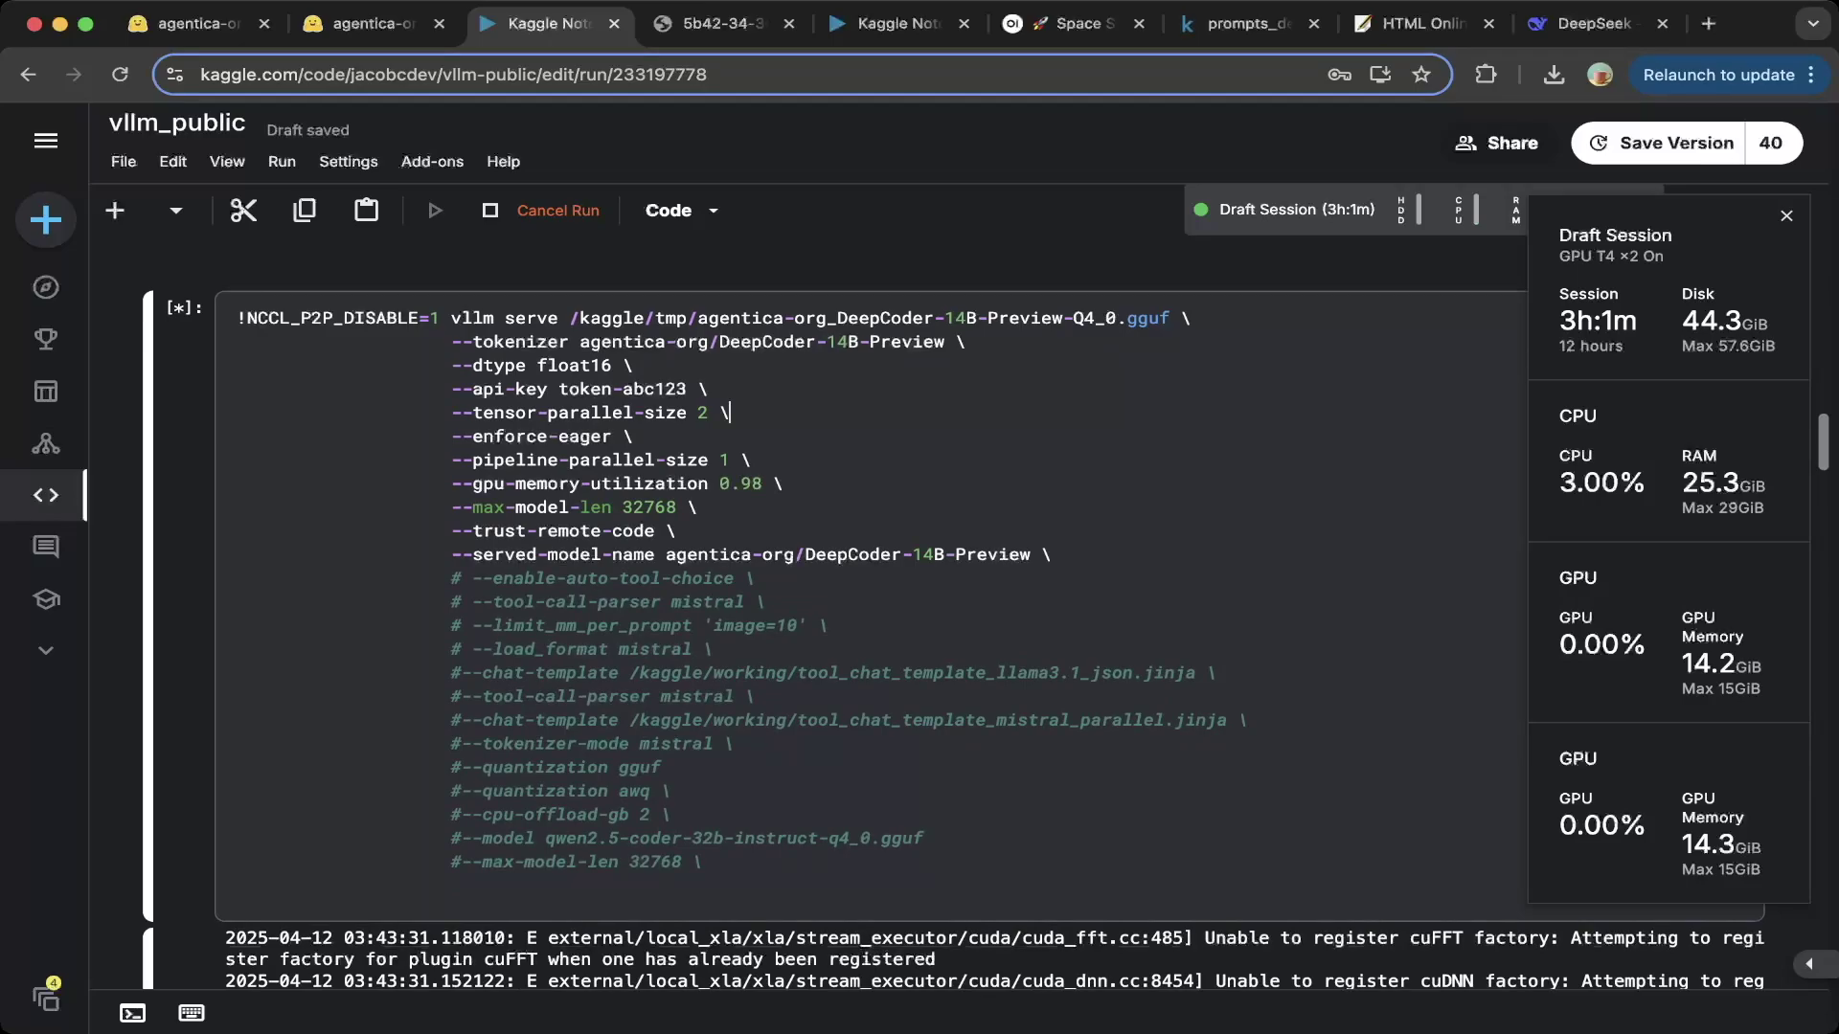
{"action": "left_click_drag", "start_coordinate": [451, 507], "coordinate": [697, 508]}
{"action": "left_click", "coordinate": [697, 508]}
{"action": "key", "text": "super+Left"}
{"action": "key", "text": "super+shift+Right"}
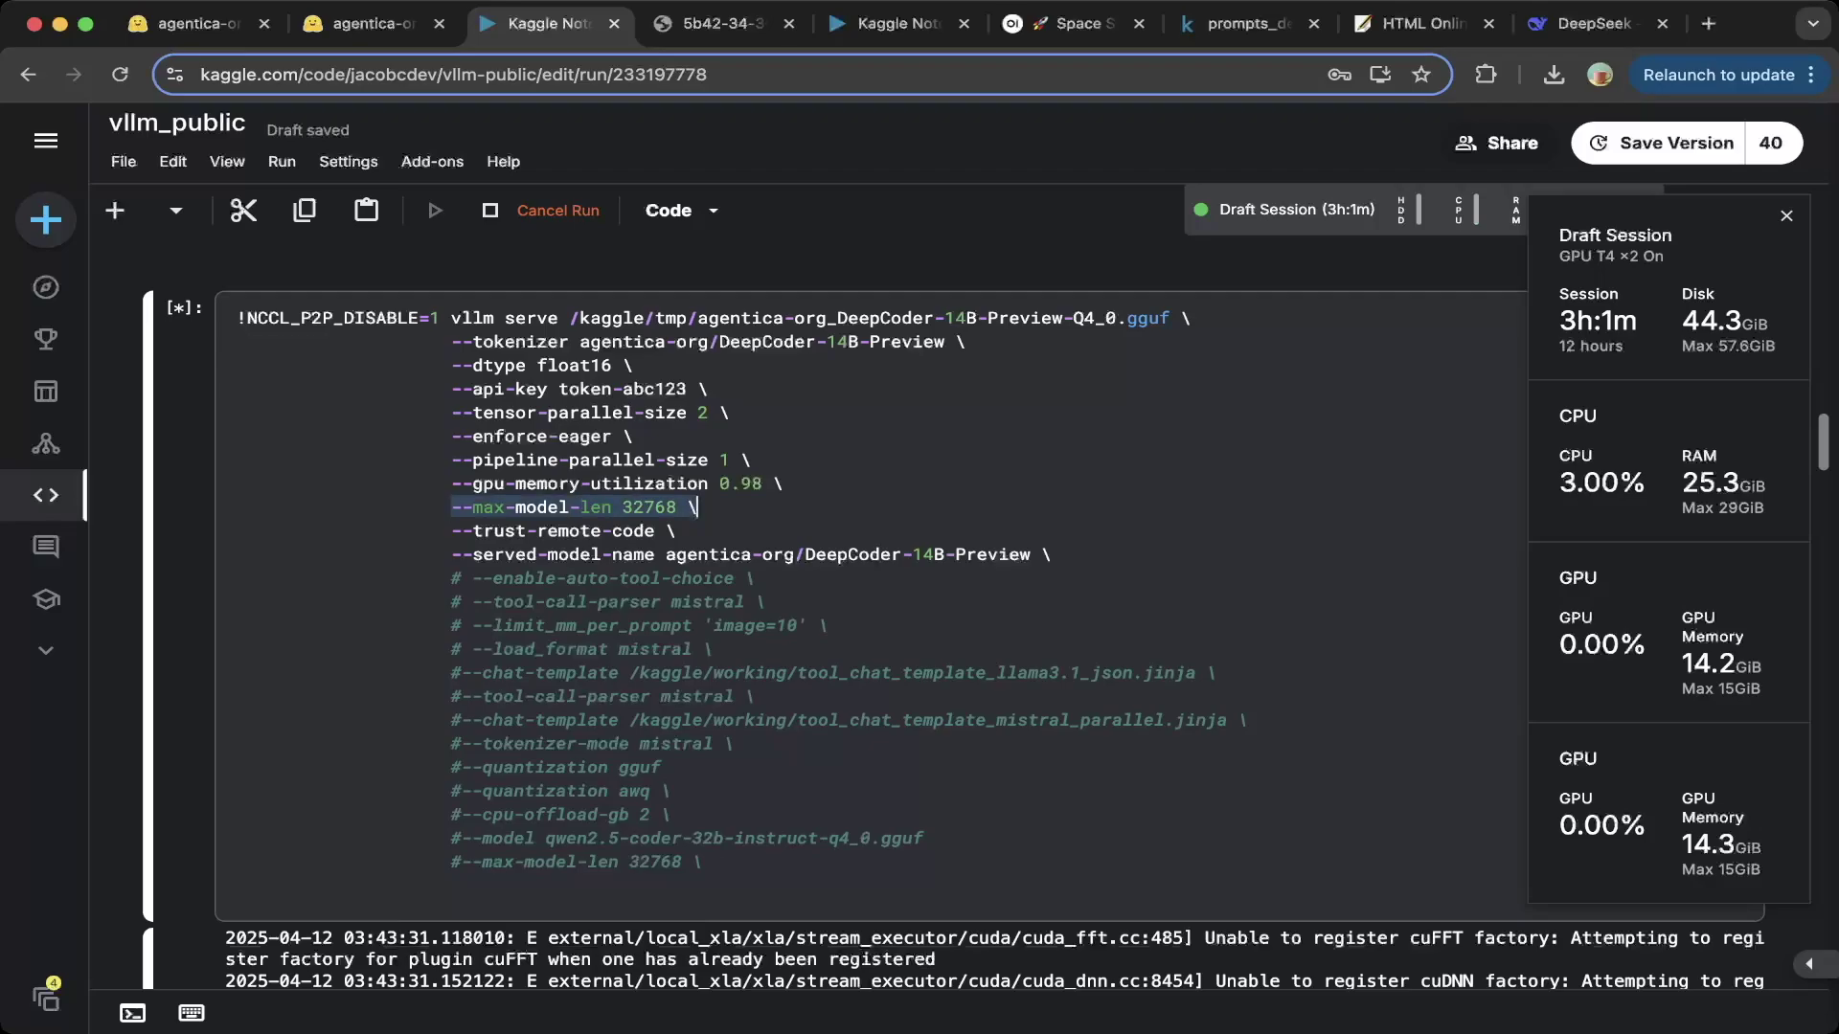
{"action": "key", "text": "Right"}
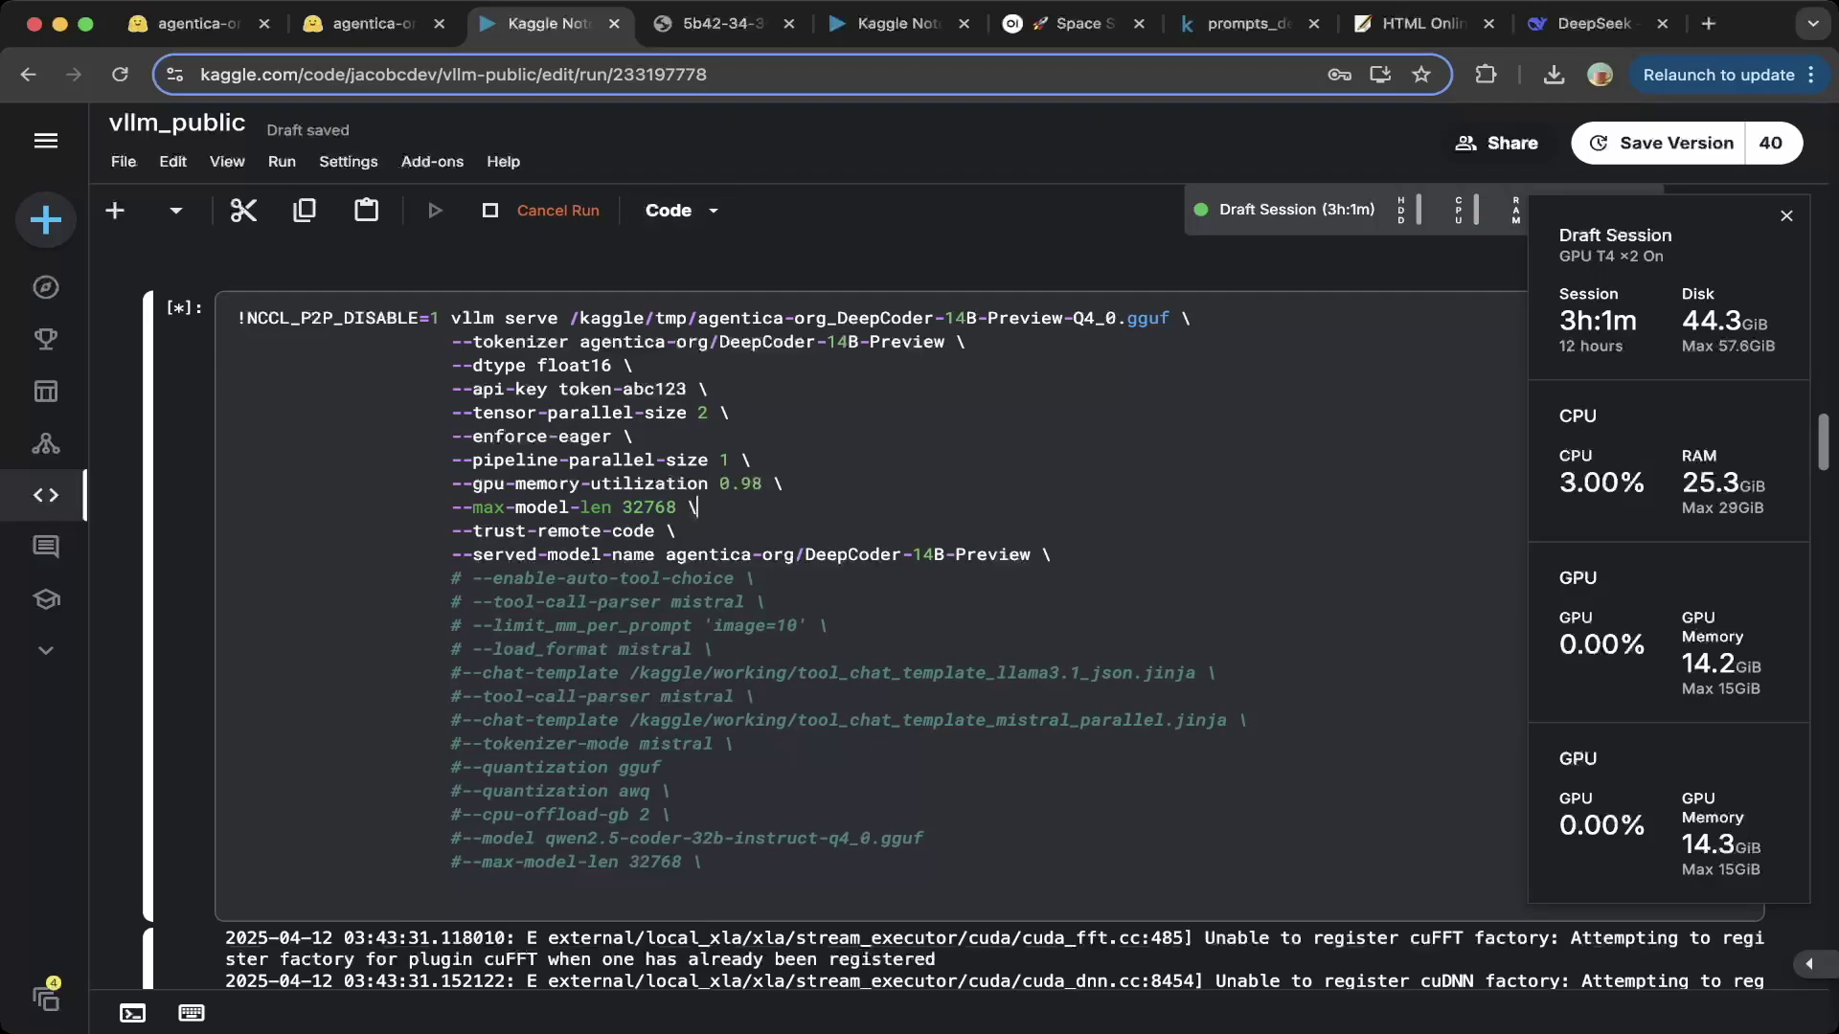
Step: Find the cell that writes the open-webui .env file in the Ollama Open WebUI notebook
{"action": "key", "text": "super+5"}
{"action": "scroll", "coordinate": [954, 612], "scroll_direction": "down", "scroll_amount": 6}
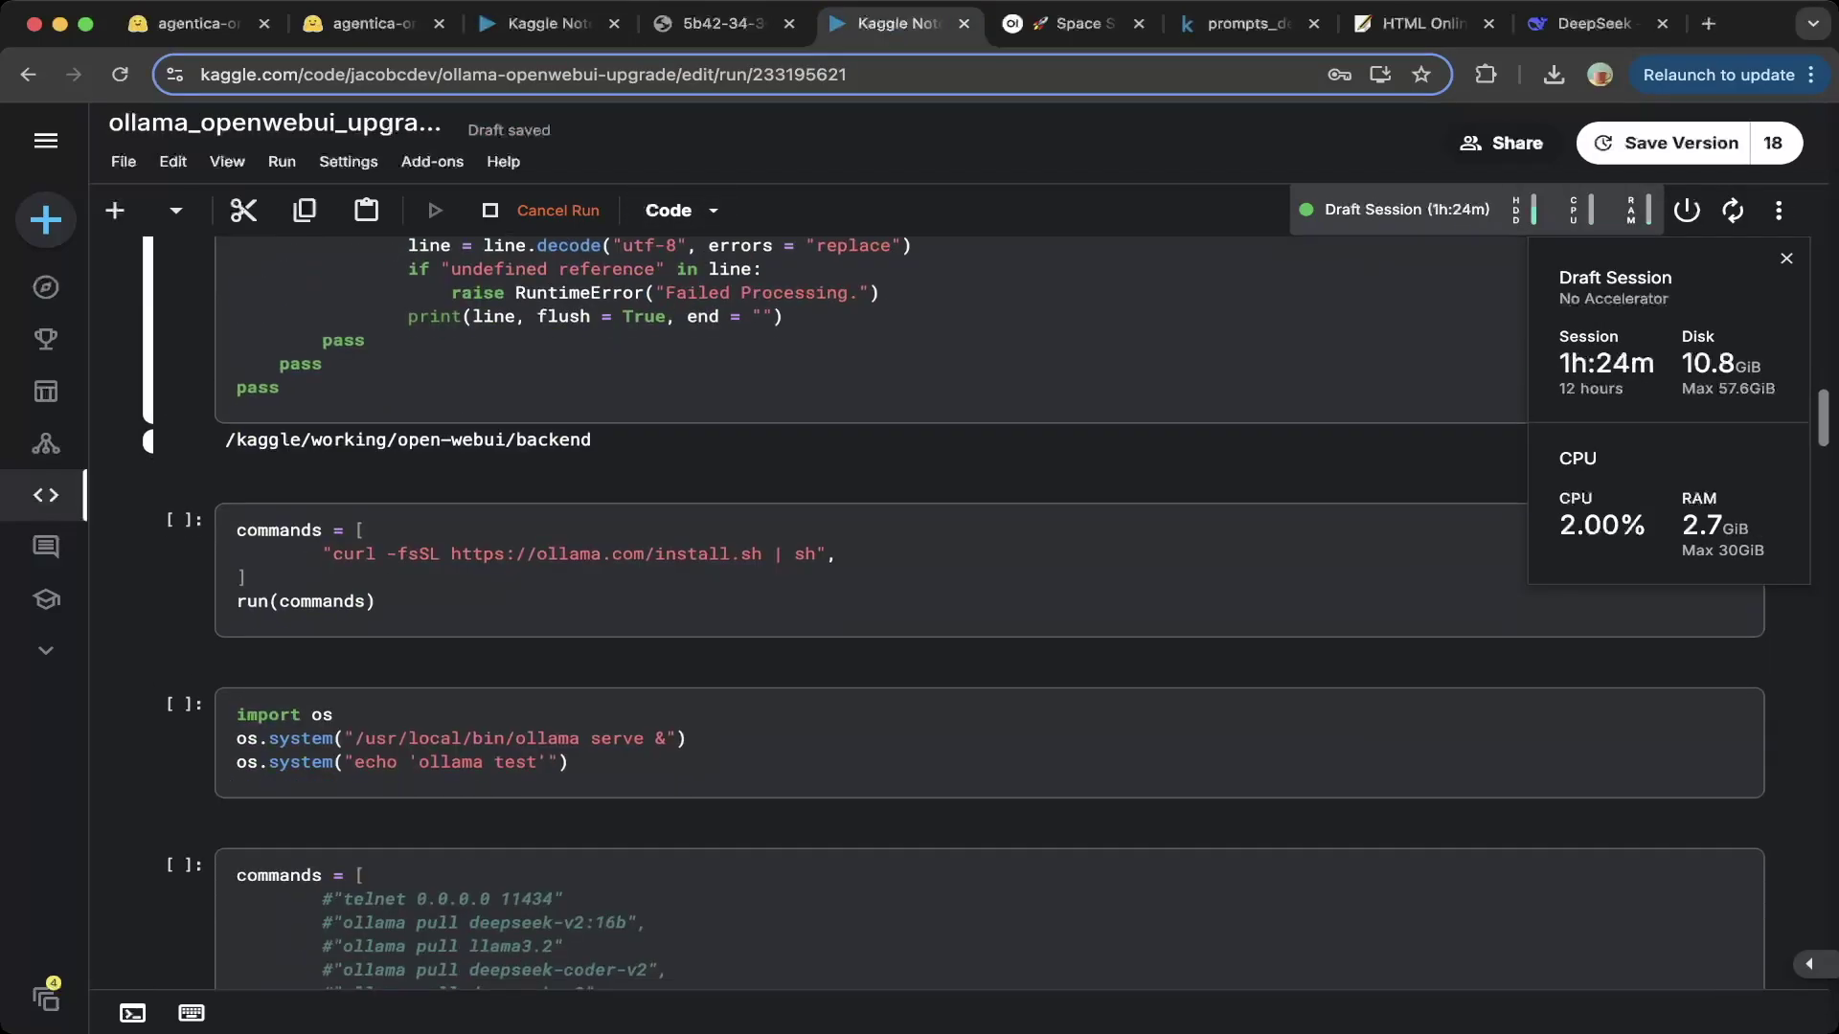
{"action": "scroll", "coordinate": [954, 612], "scroll_direction": "up", "scroll_amount": 13}
{"action": "scroll", "coordinate": [958, 613], "scroll_direction": "up", "scroll_amount": 10}
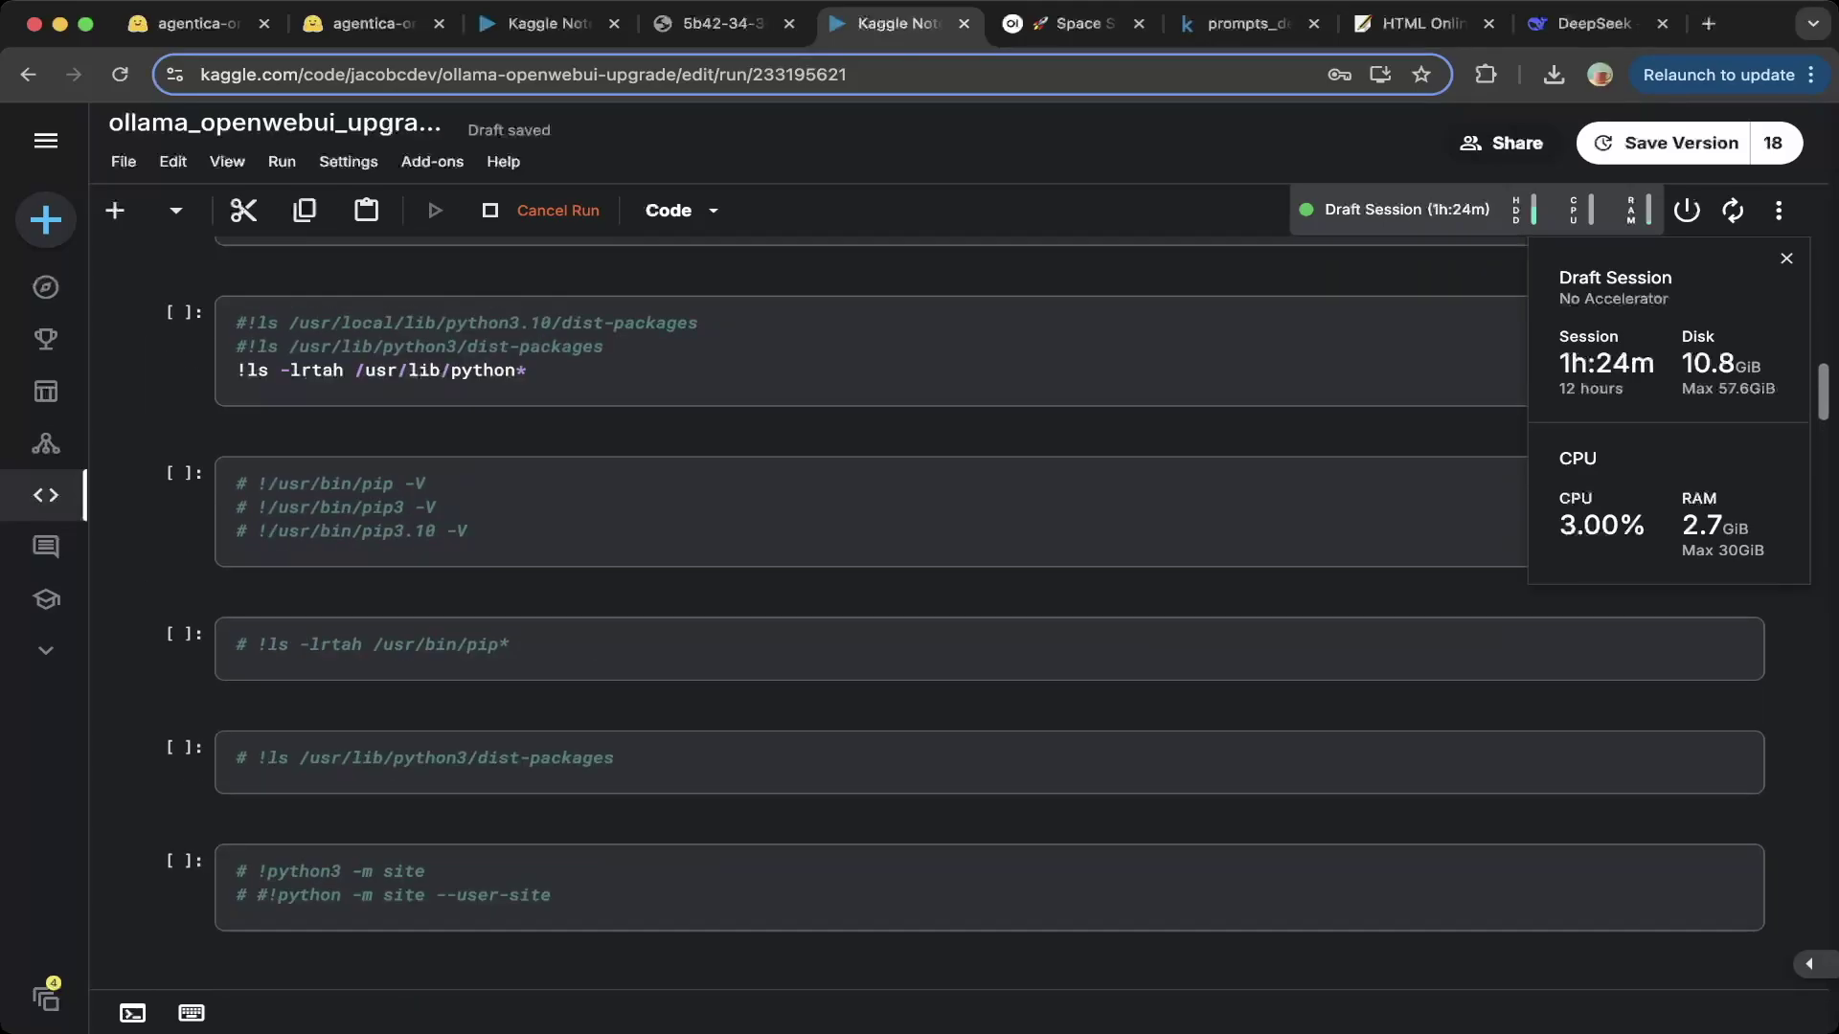
{"action": "scroll", "coordinate": [957, 613], "scroll_direction": "down", "scroll_amount": 15}
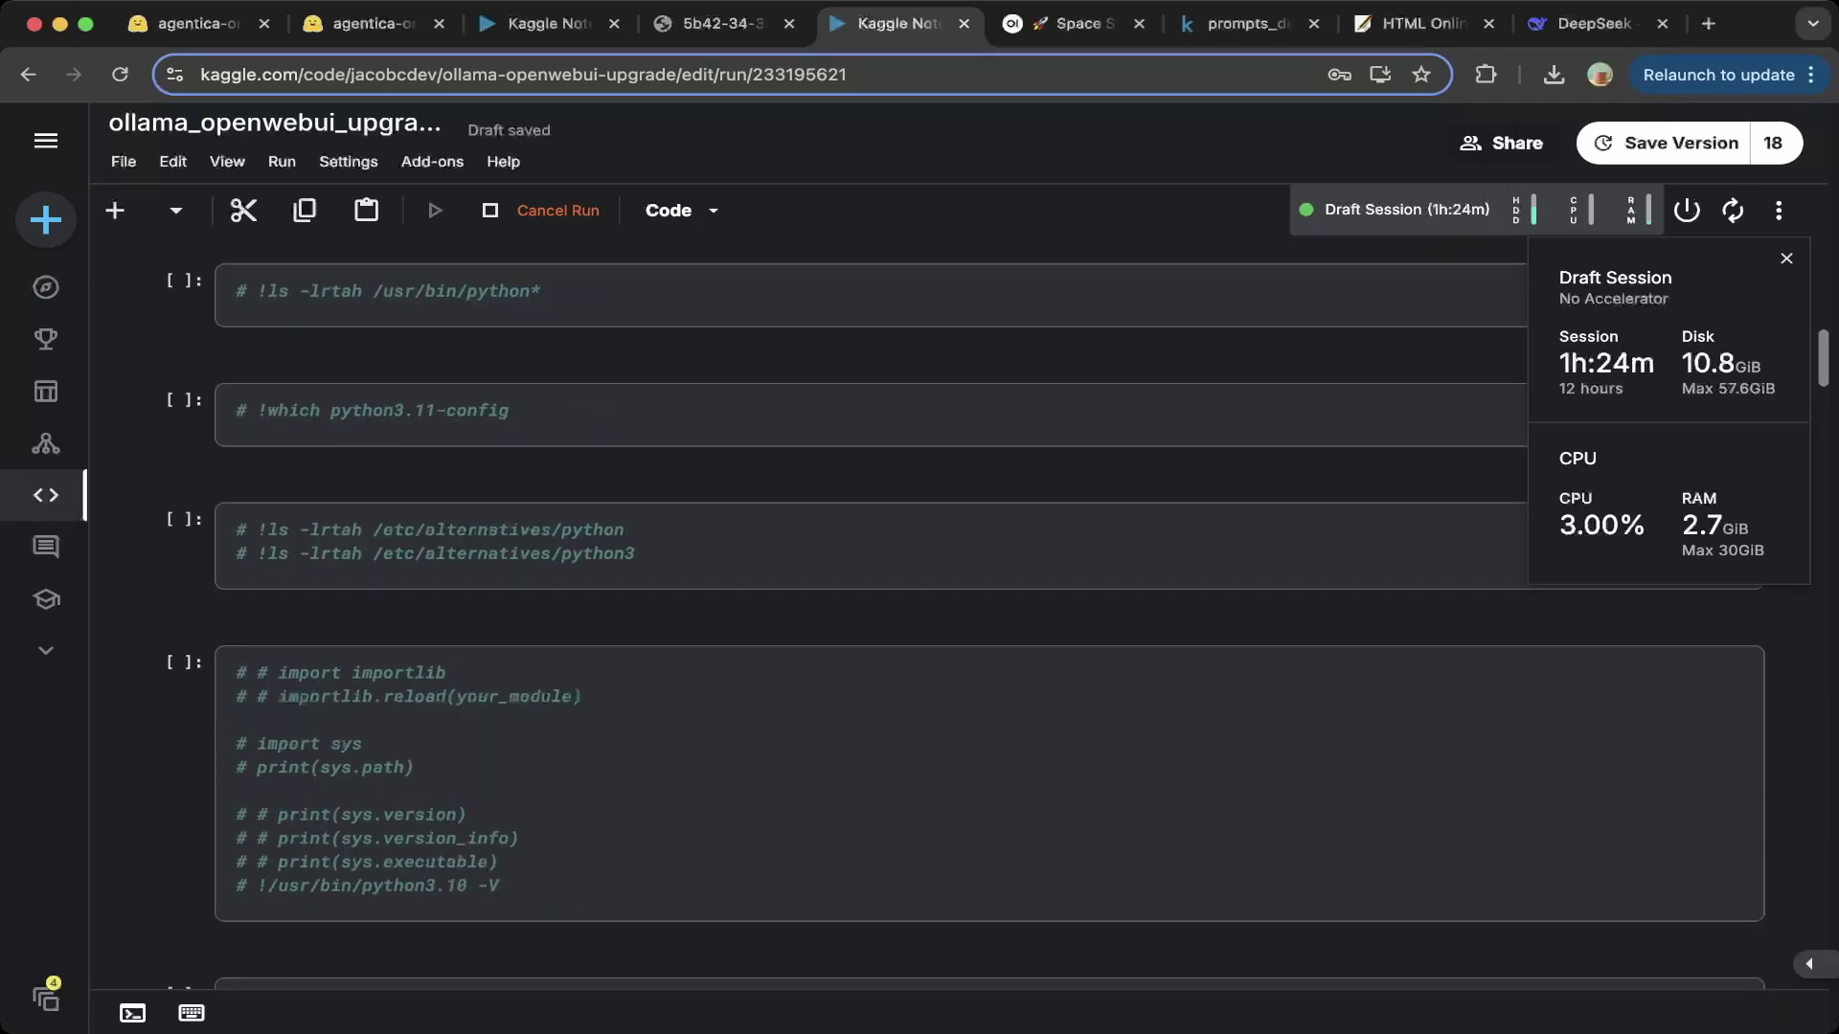
{"action": "scroll", "coordinate": [958, 613], "scroll_direction": "down", "scroll_amount": 15}
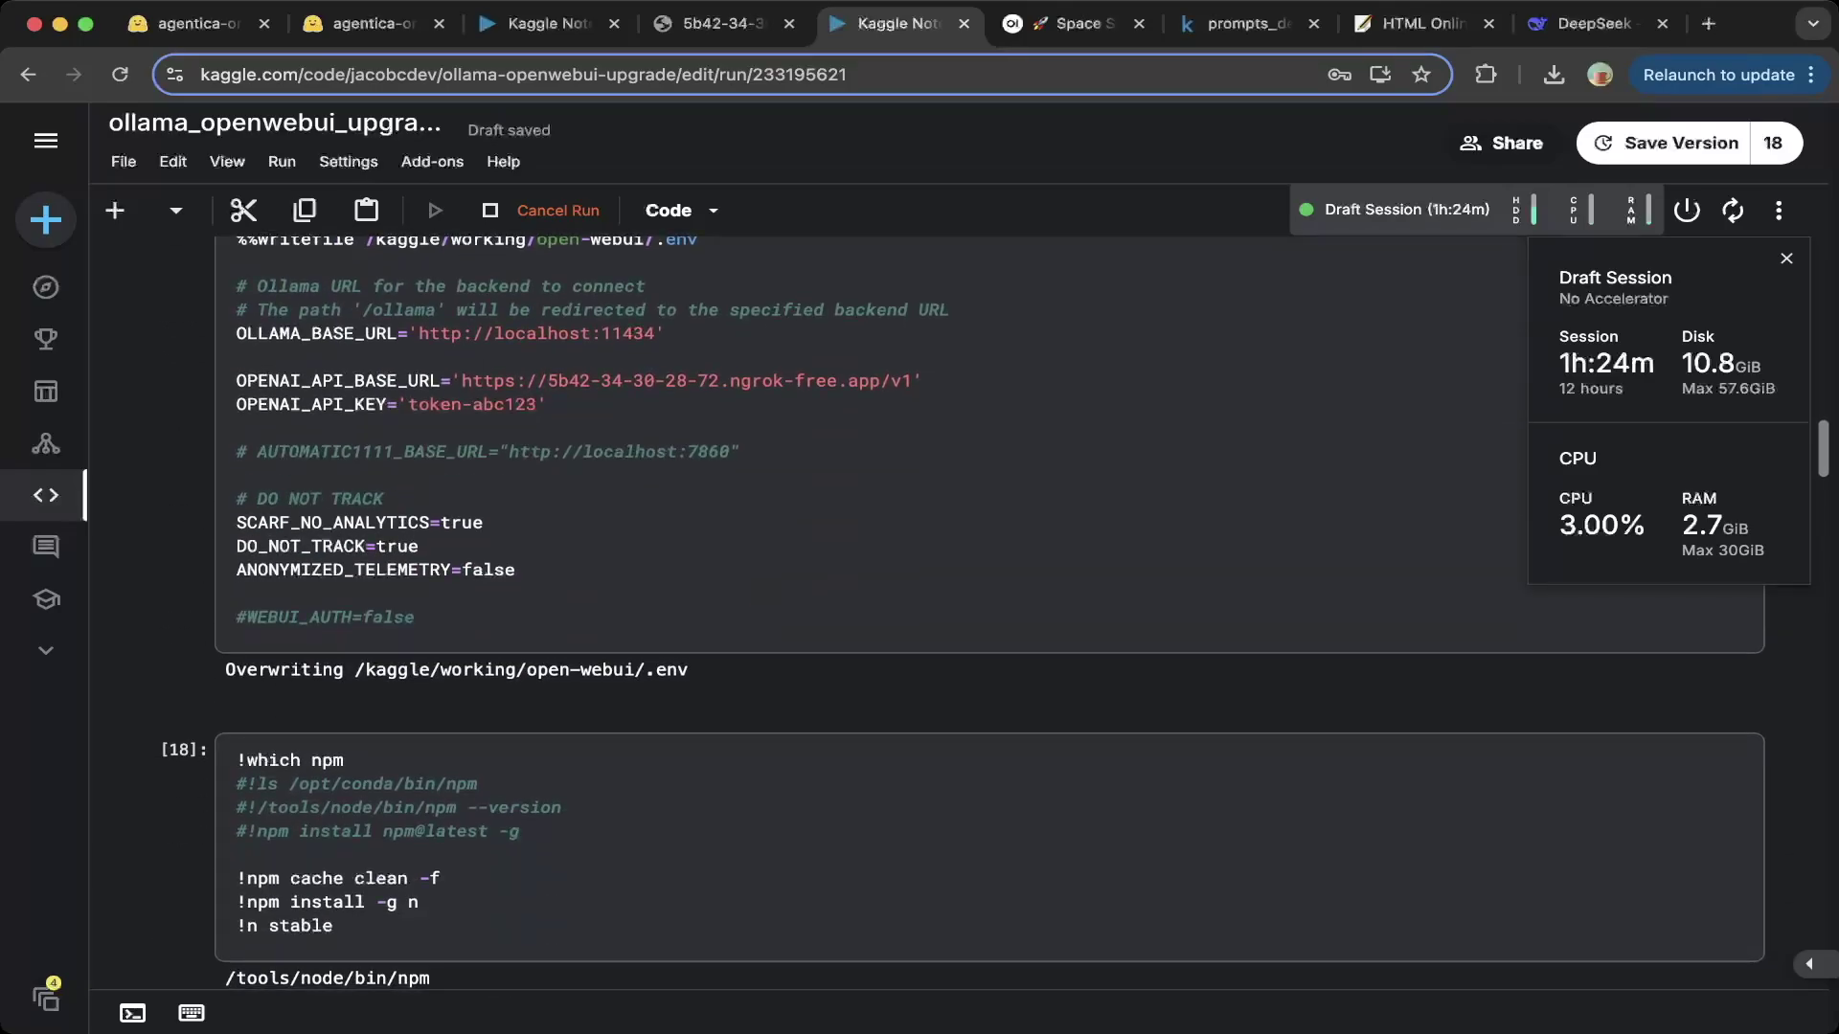
Step: Examine the OpenAI API base URL and key settings in the .env cell, and glance at the Open WebUI chat
{"action": "left_click_drag", "start_coordinate": [461, 380], "coordinate": [914, 380]}
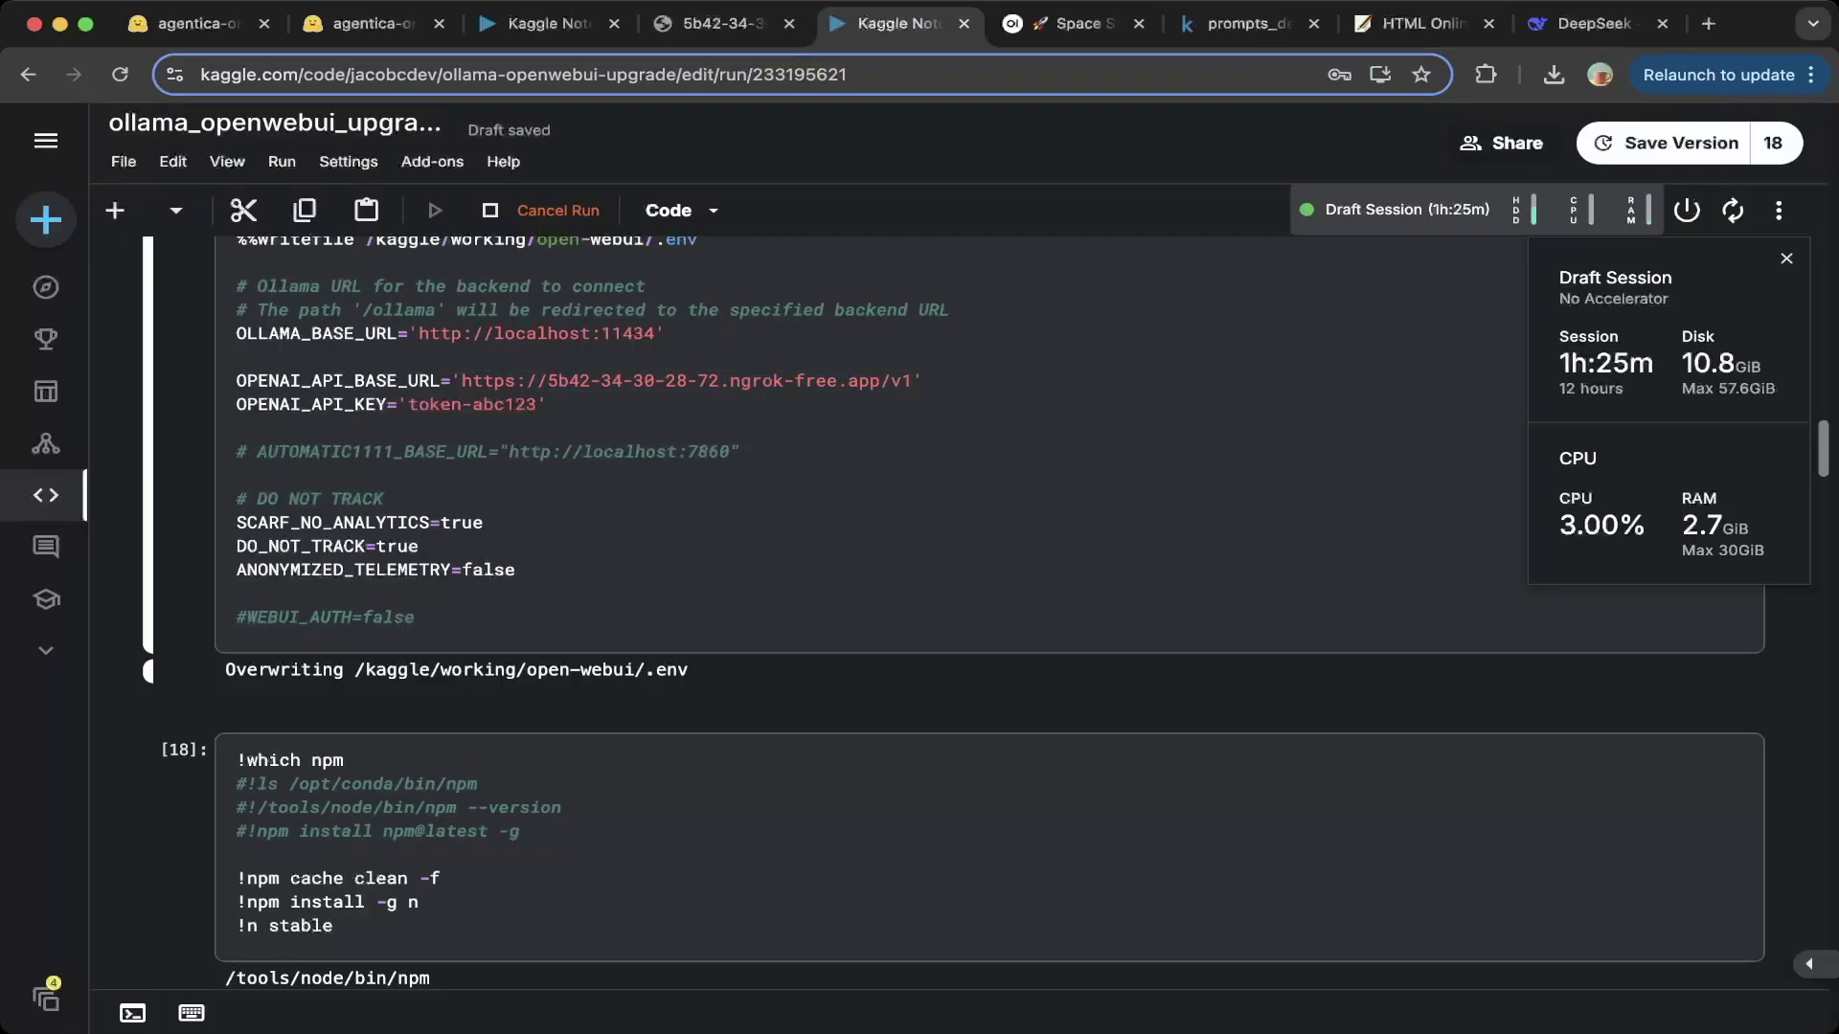
{"action": "left_click_drag", "start_coordinate": [546, 404], "coordinate": [237, 380]}
{"action": "left_click", "coordinate": [236, 356]}
{"action": "scroll", "coordinate": [953, 613], "scroll_direction": "up", "scroll_amount": 1}
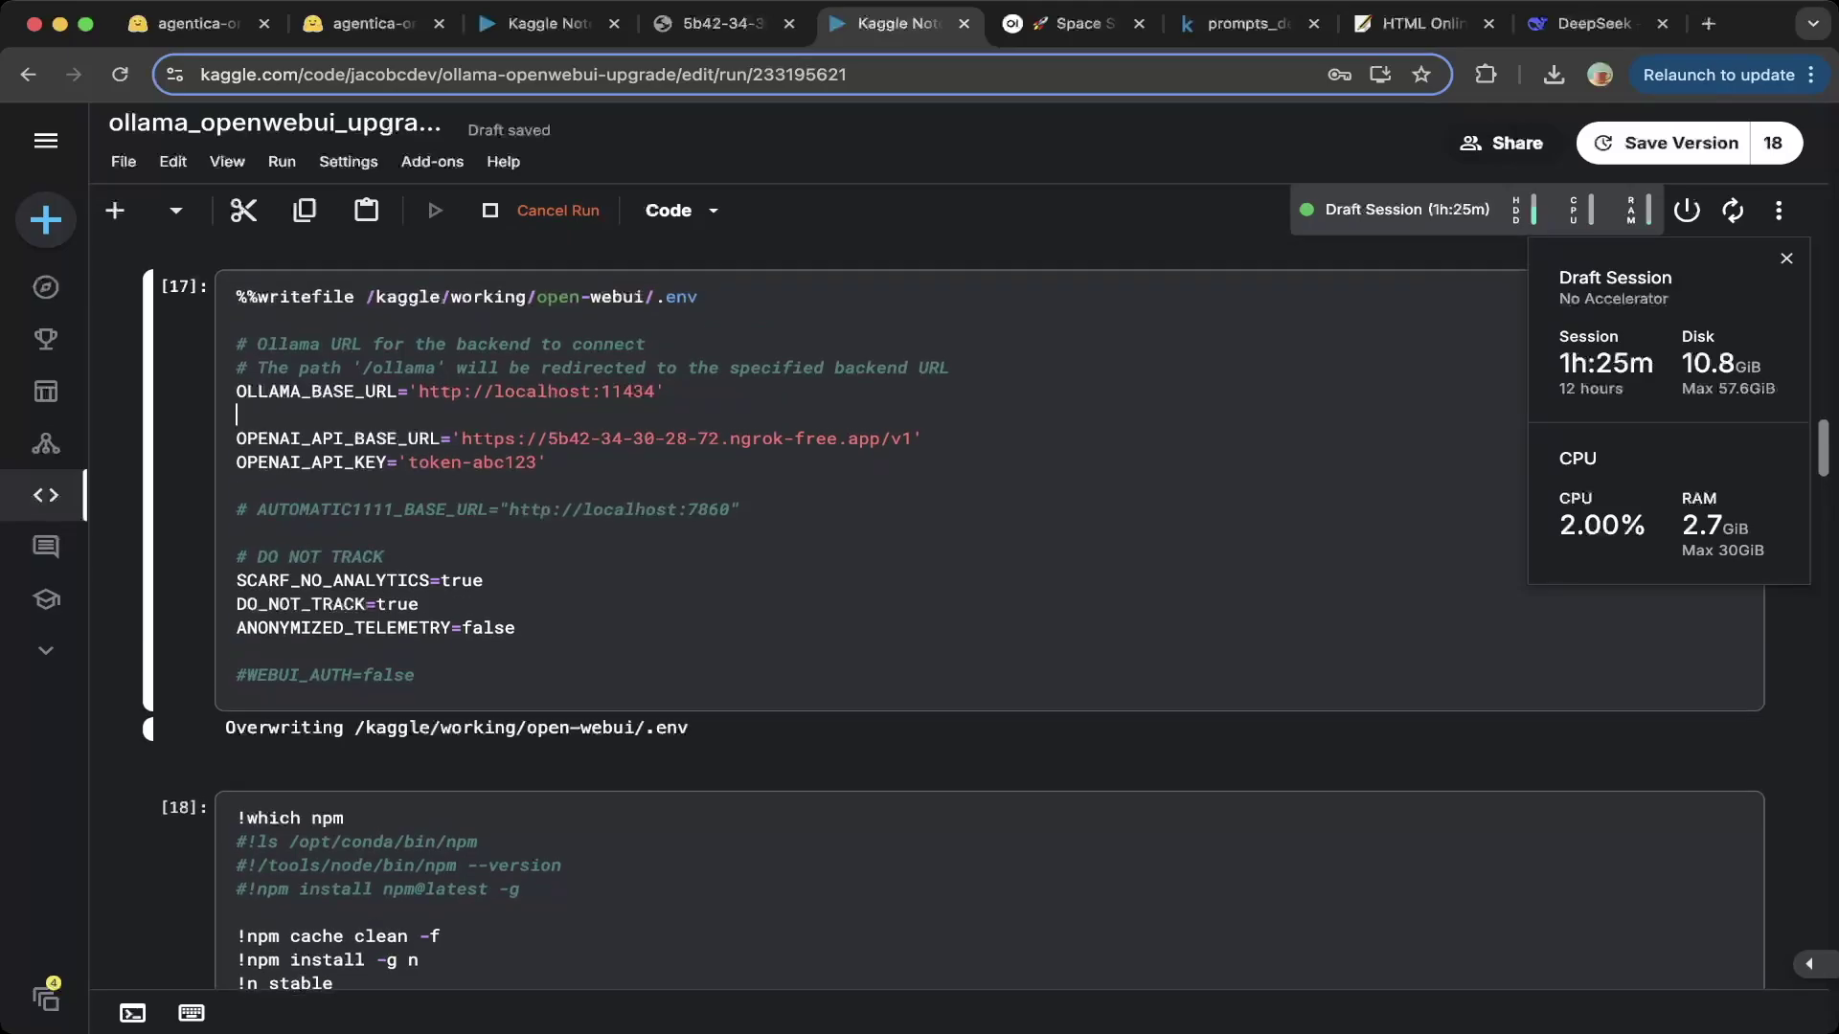
{"action": "left_click", "coordinate": [1063, 23]}
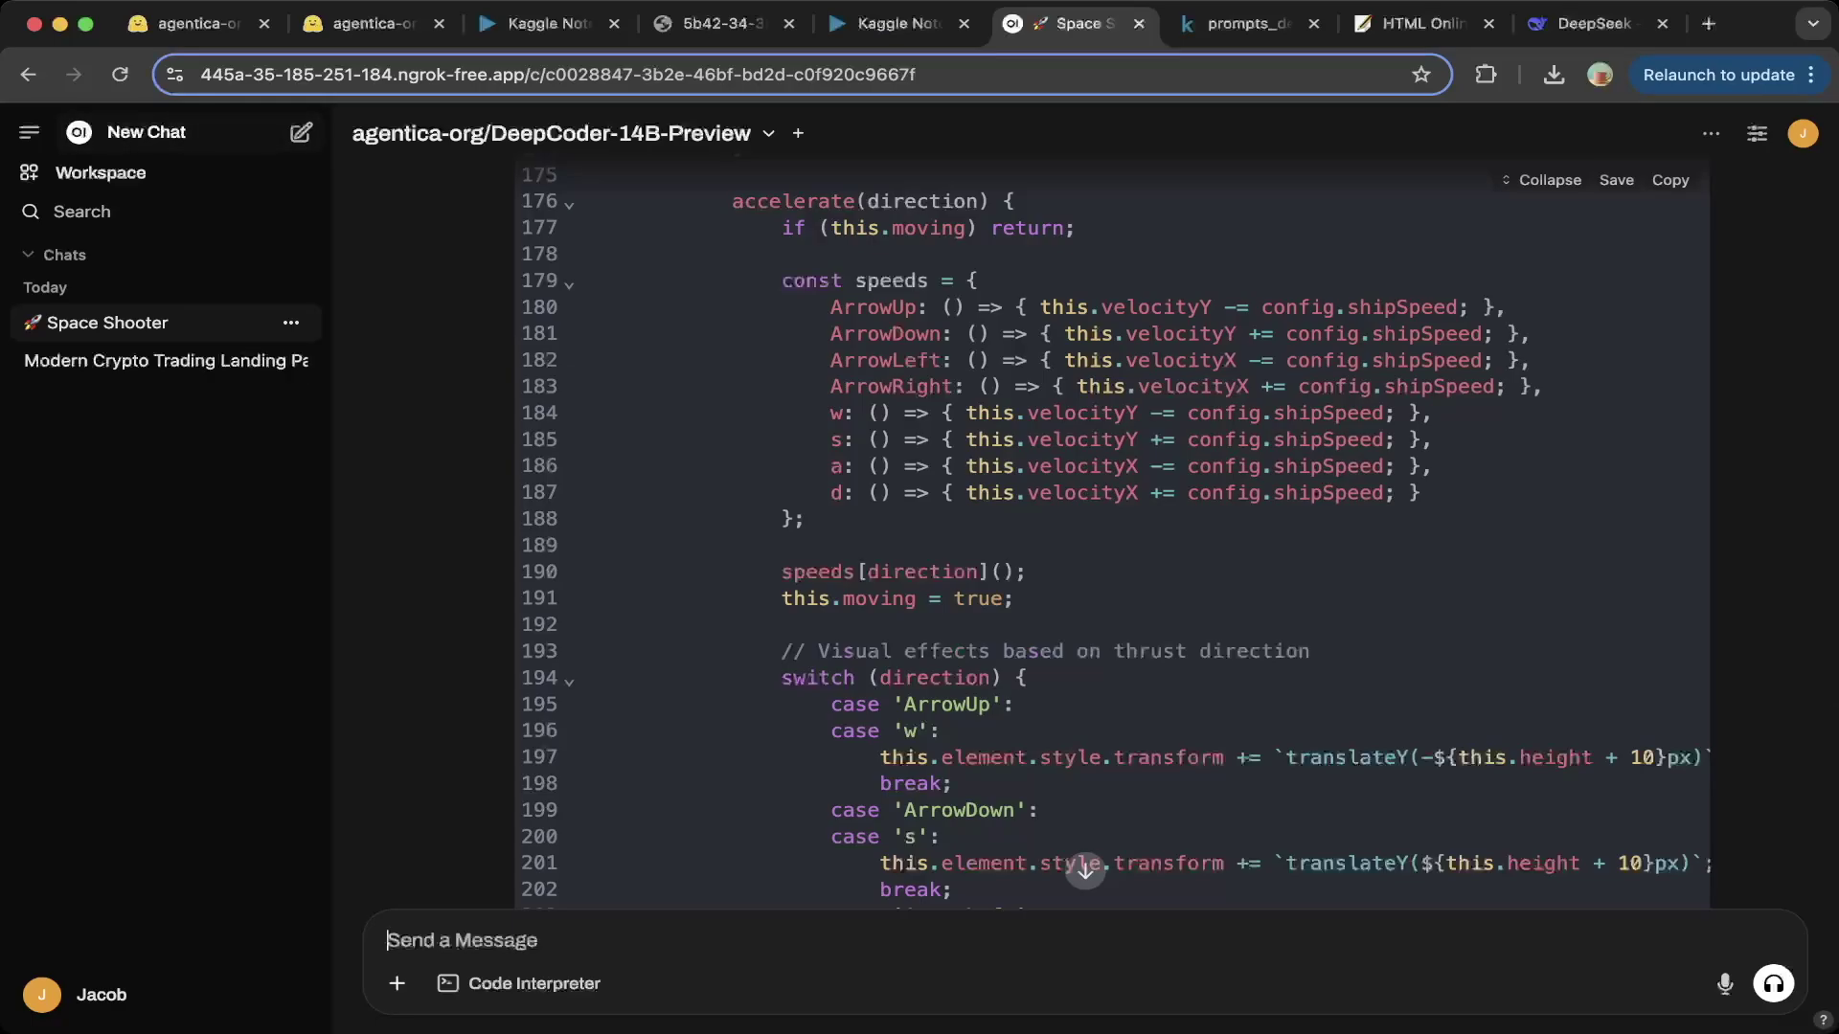
{"action": "left_click", "coordinate": [897, 23]}
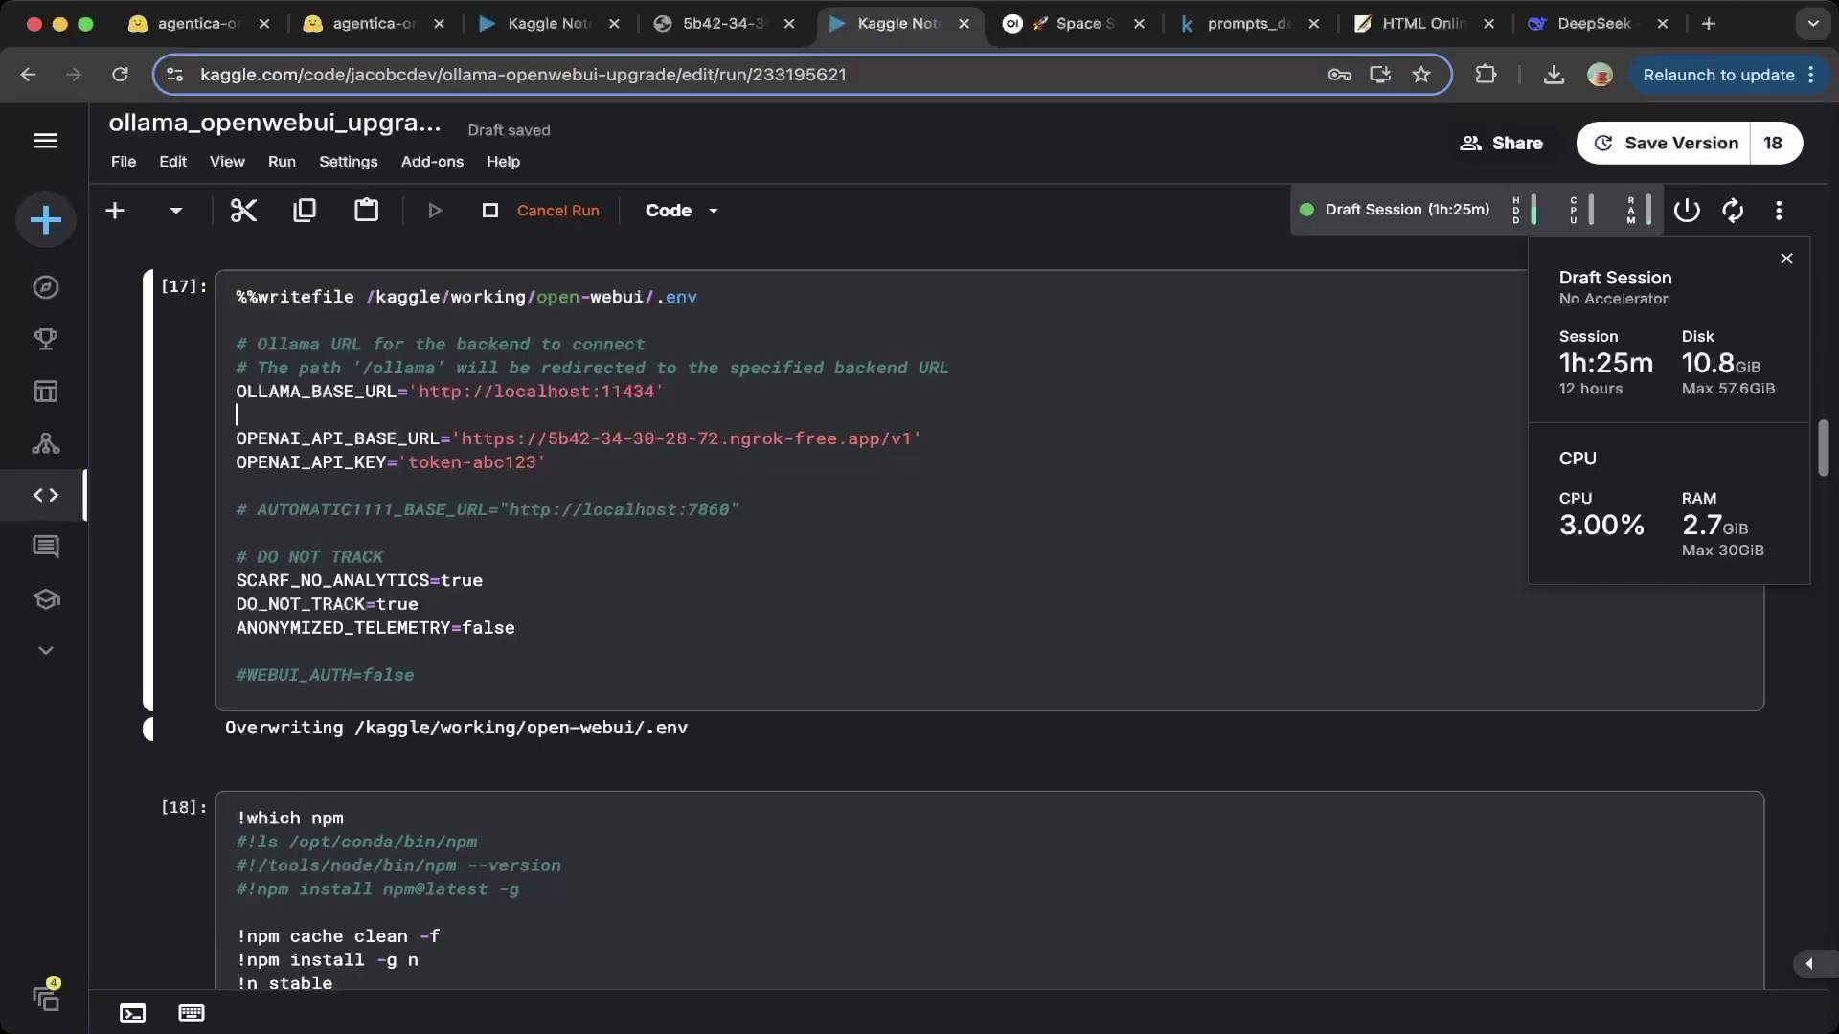
Step: Find the ngrok tunnel cell for localhost:8080 in the Ollama Open WebUI notebook
{"action": "scroll", "coordinate": [868, 613], "scroll_direction": "down", "scroll_amount": 20}
{"action": "scroll", "coordinate": [867, 612], "scroll_direction": "down", "scroll_amount": 15}
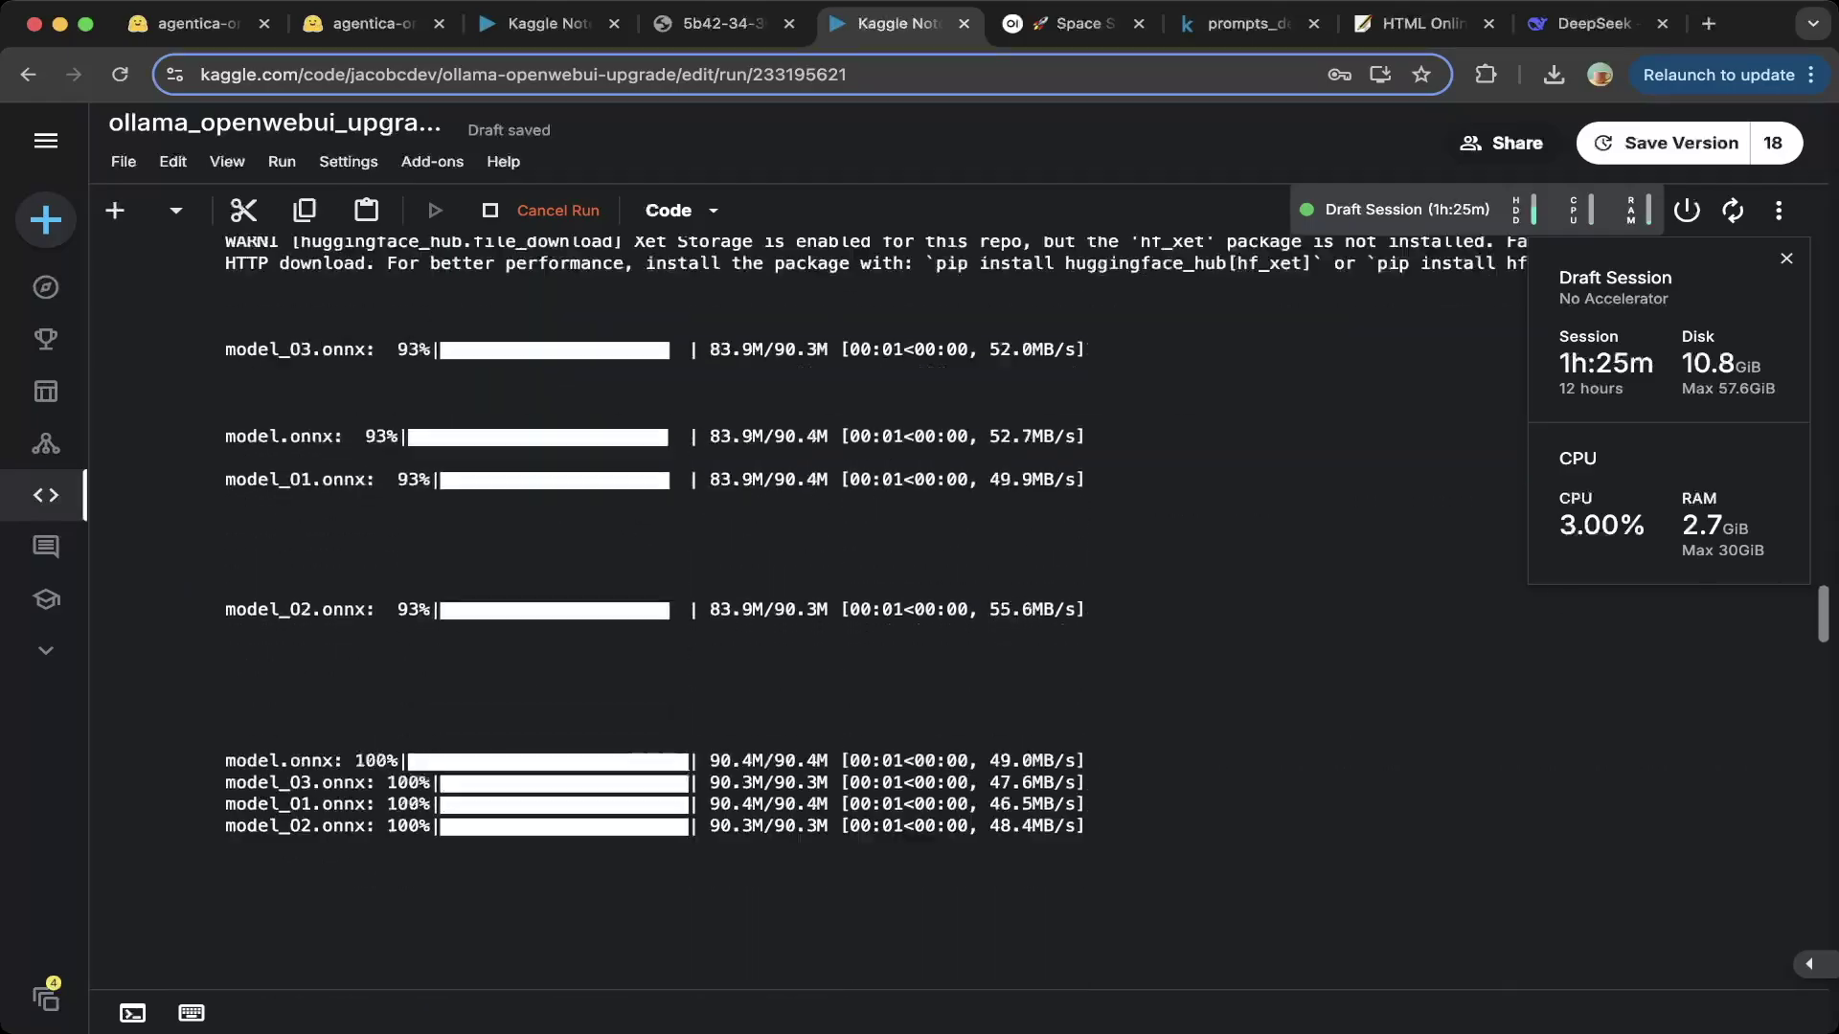
{"action": "scroll", "coordinate": [868, 613], "scroll_direction": "up", "scroll_amount": 12}
{"action": "scroll", "coordinate": [919, 575], "scroll_direction": "up", "scroll_amount": 15}
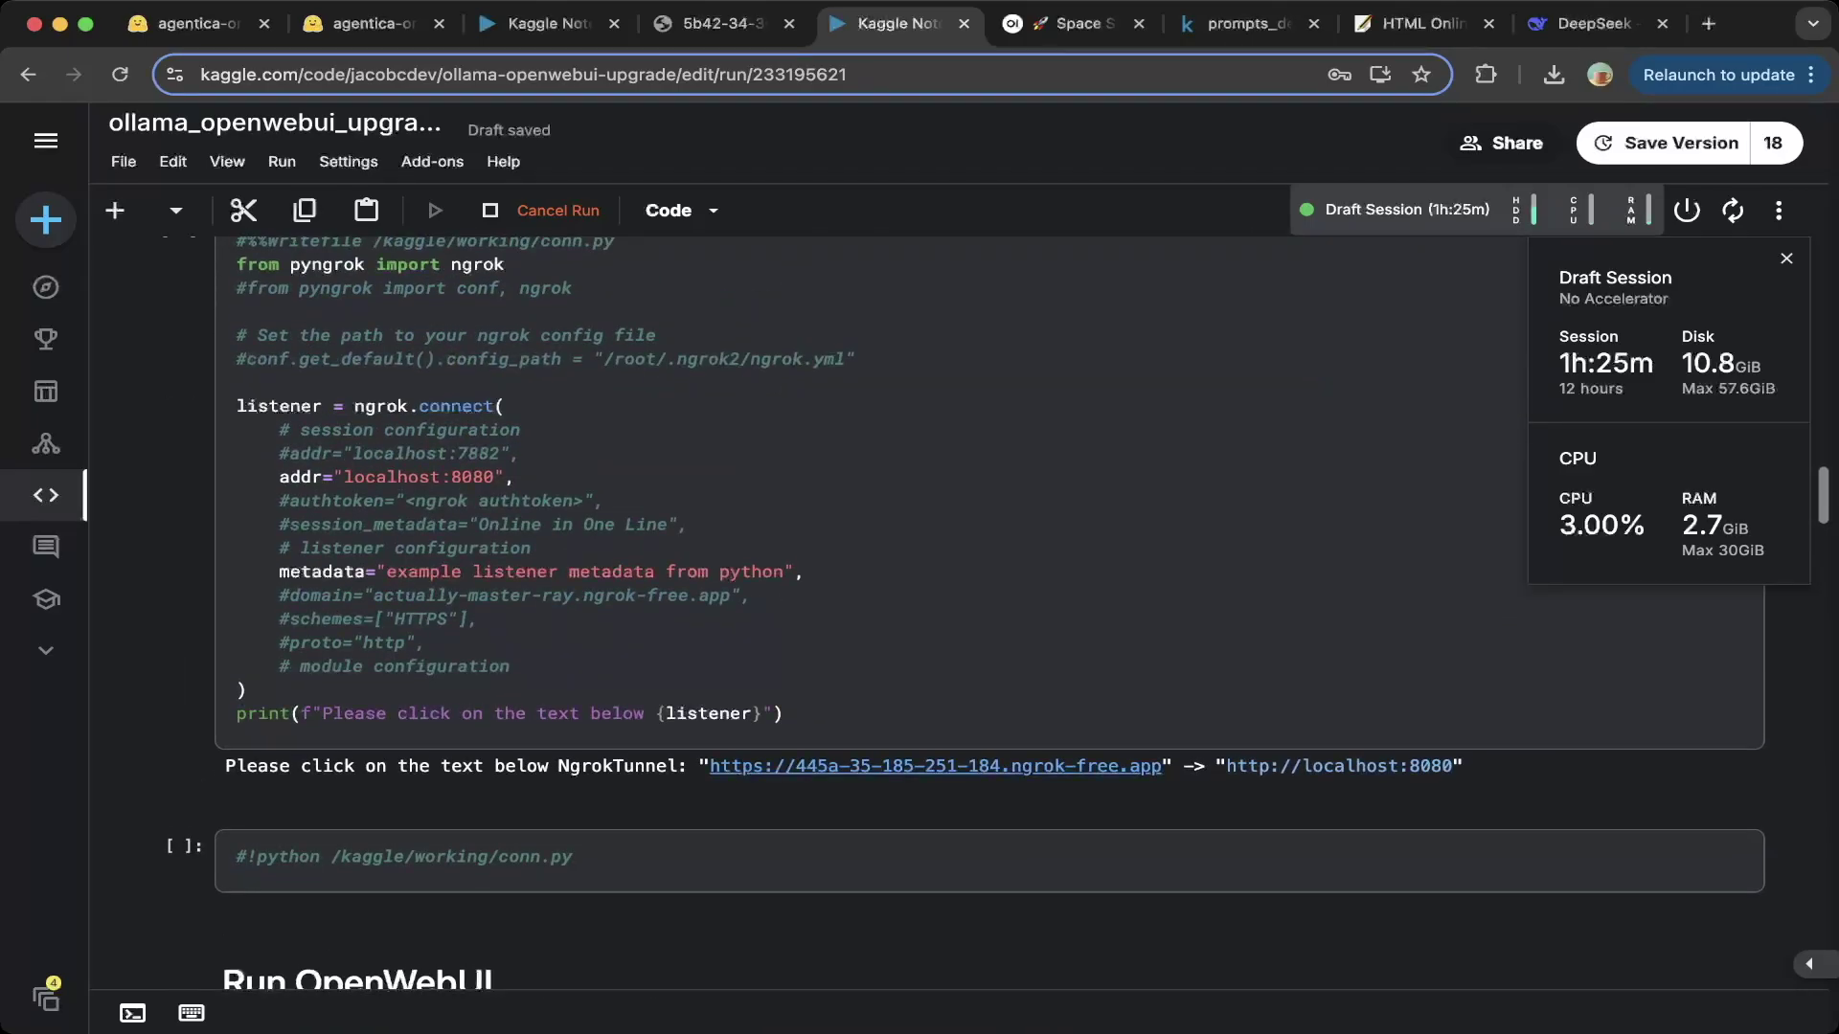
Step: Switch to Open WebUI, preview the crypto trading landing page artifact, and review the model's reasoning and generated HTML
{"action": "left_click", "coordinate": [1073, 23]}
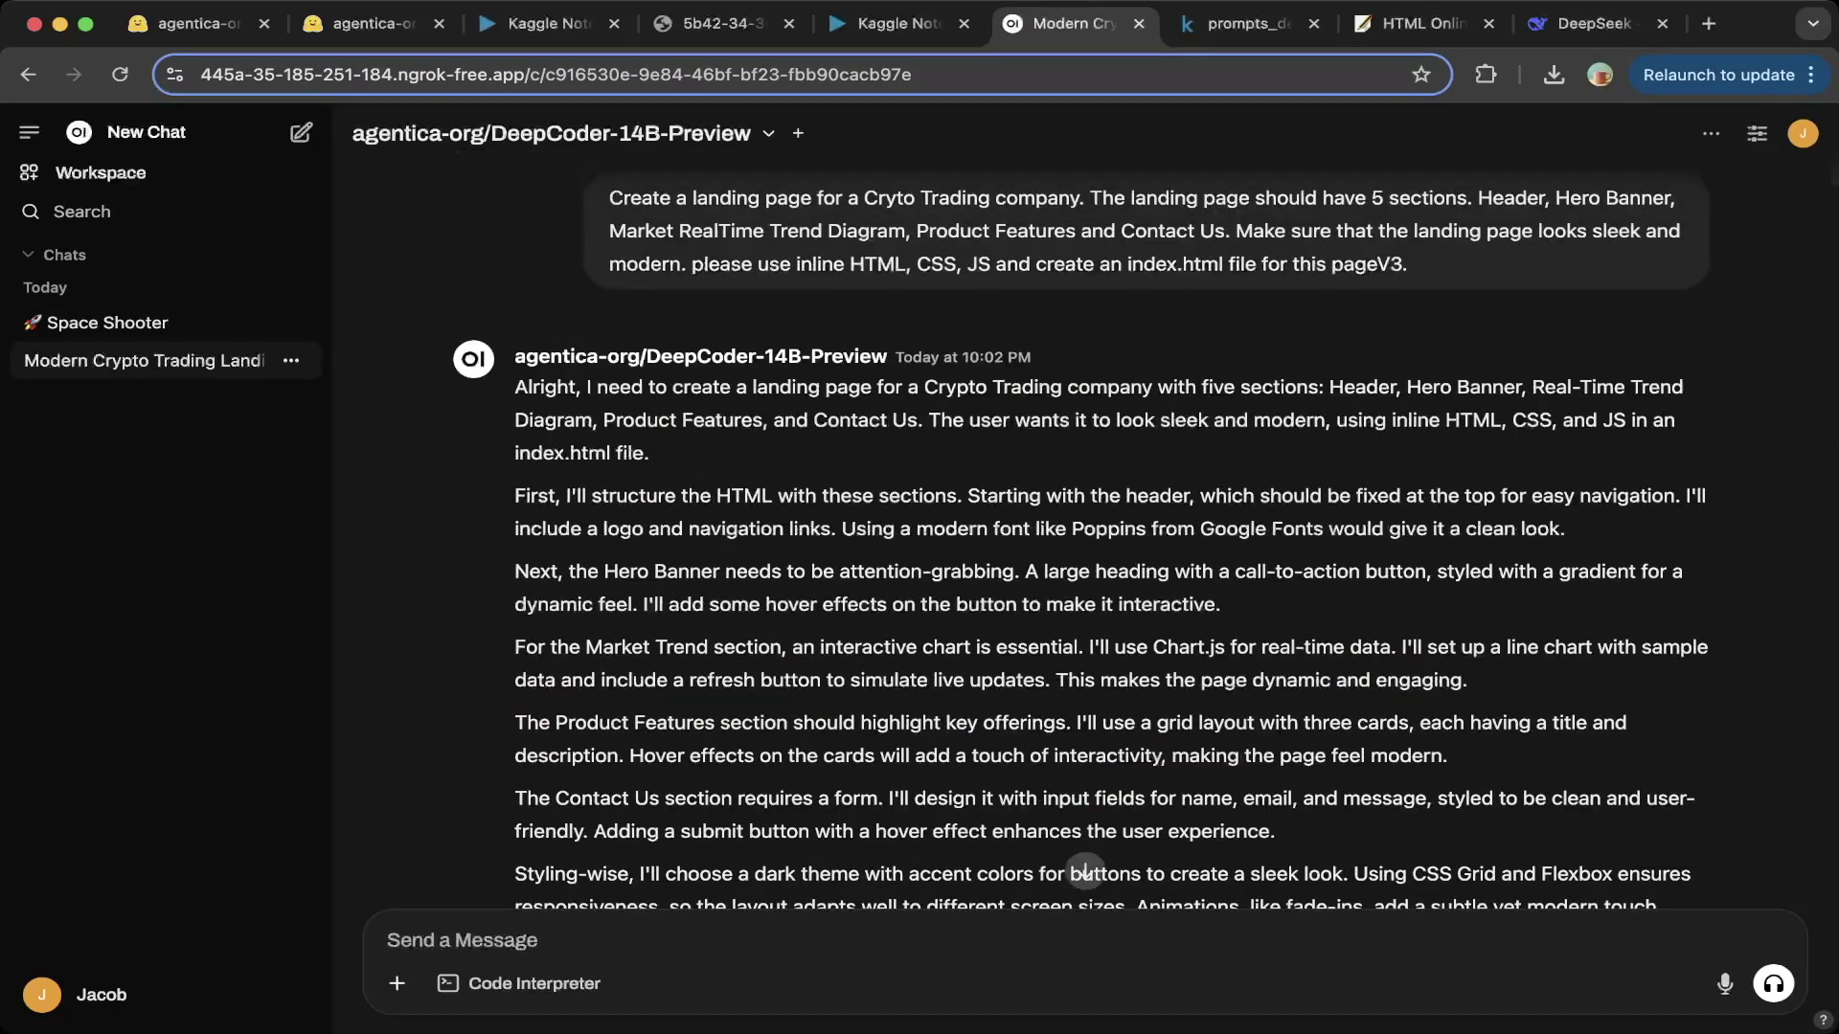
{"action": "left_click", "coordinate": [1710, 133]}
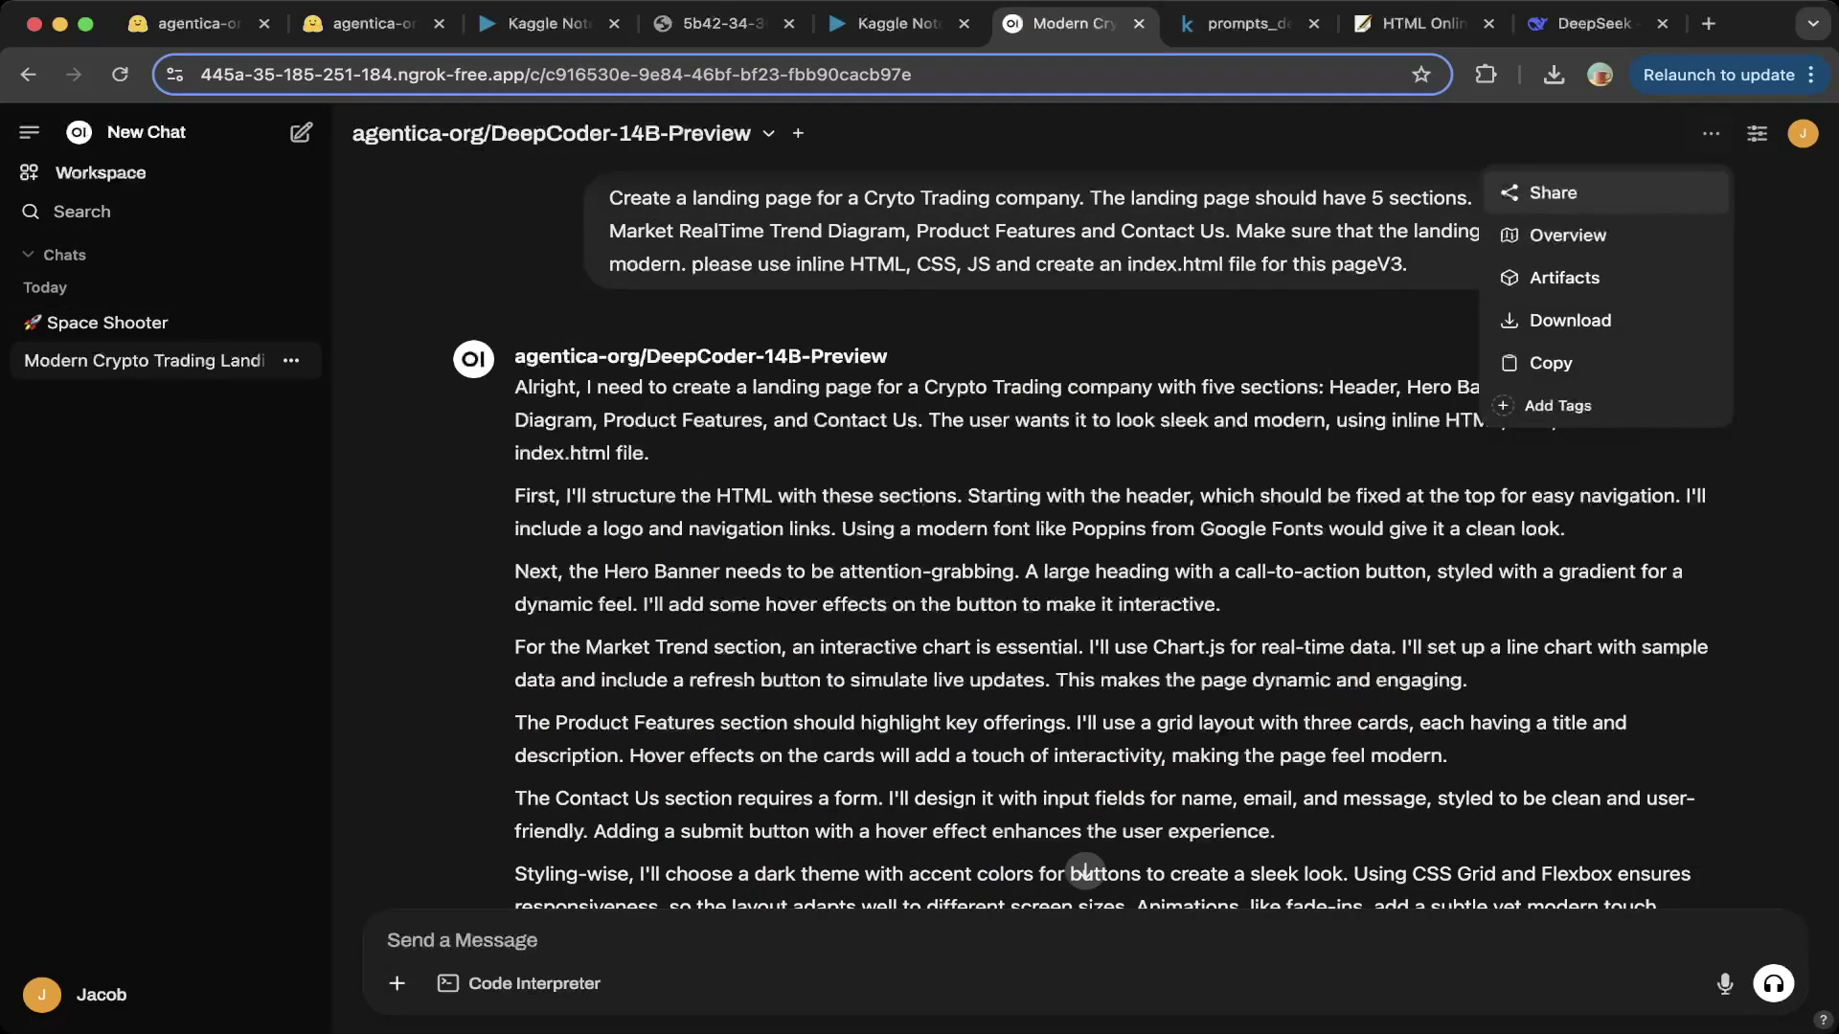
{"action": "left_click", "coordinate": [1560, 275]}
{"action": "scroll", "coordinate": [1469, 555], "scroll_direction": "down", "scroll_amount": 10}
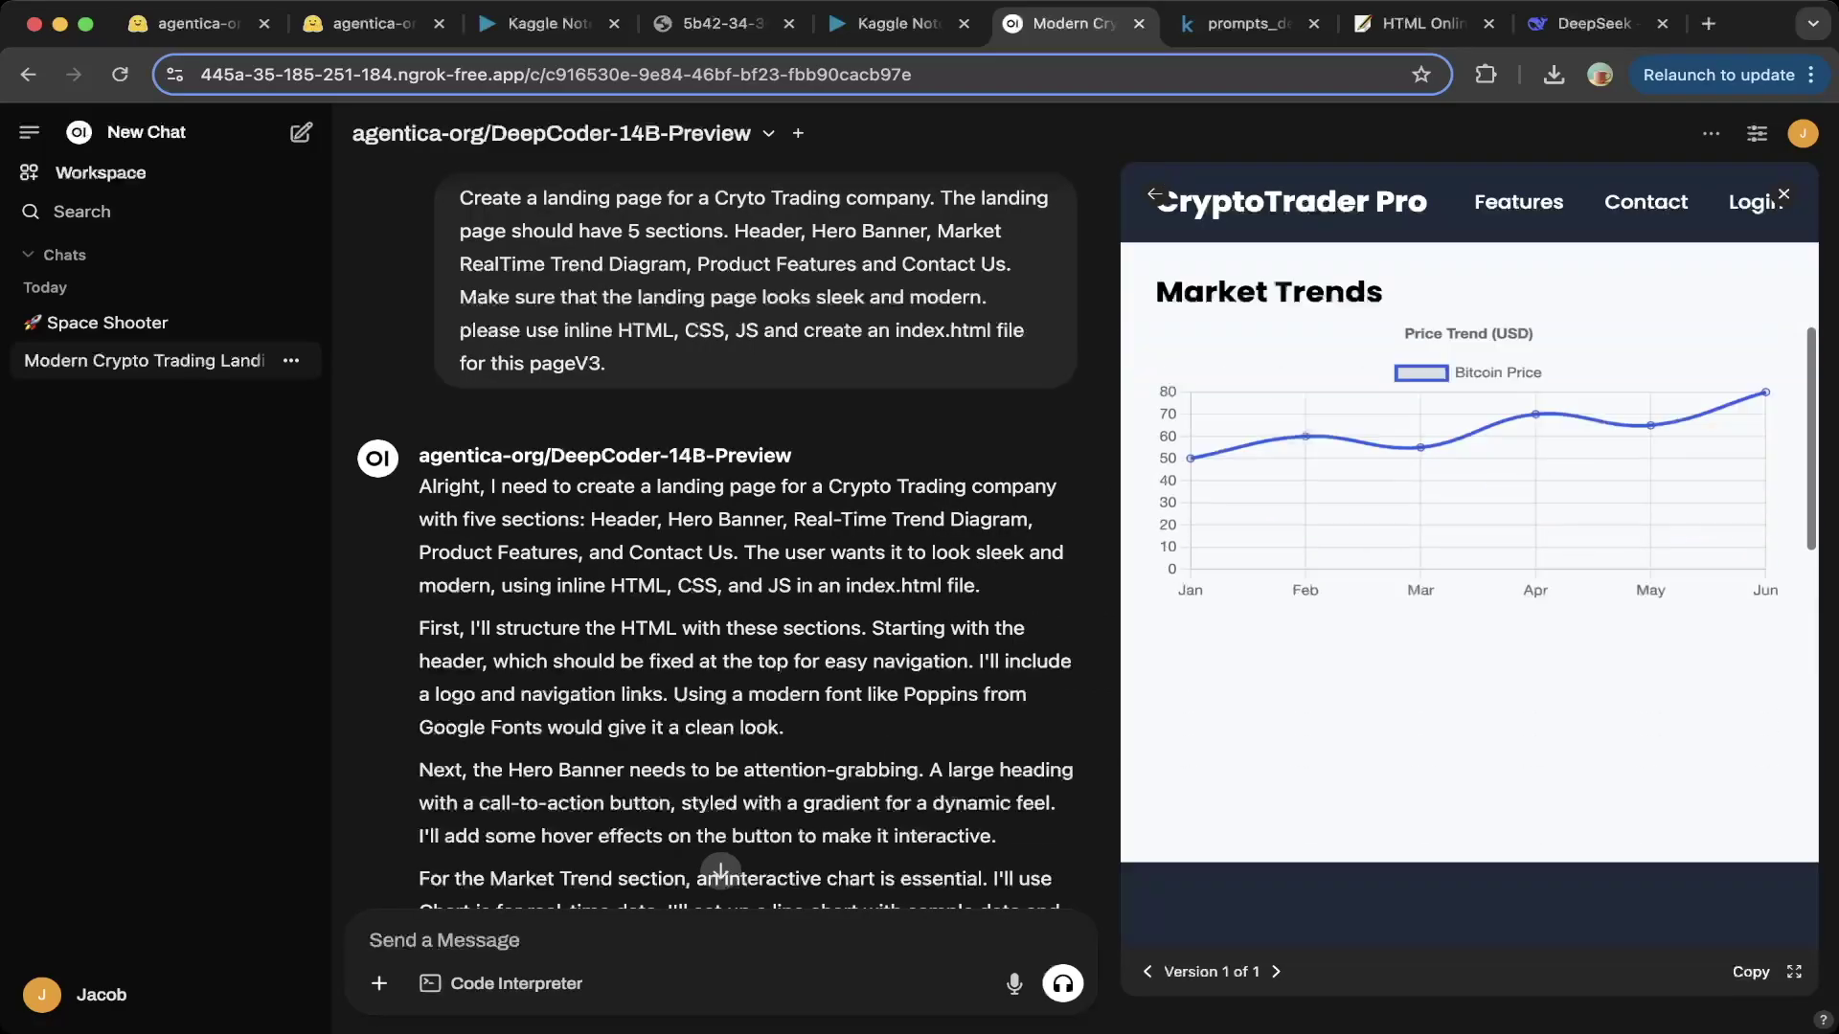
{"action": "scroll", "coordinate": [1469, 555], "scroll_direction": "up", "scroll_amount": 10}
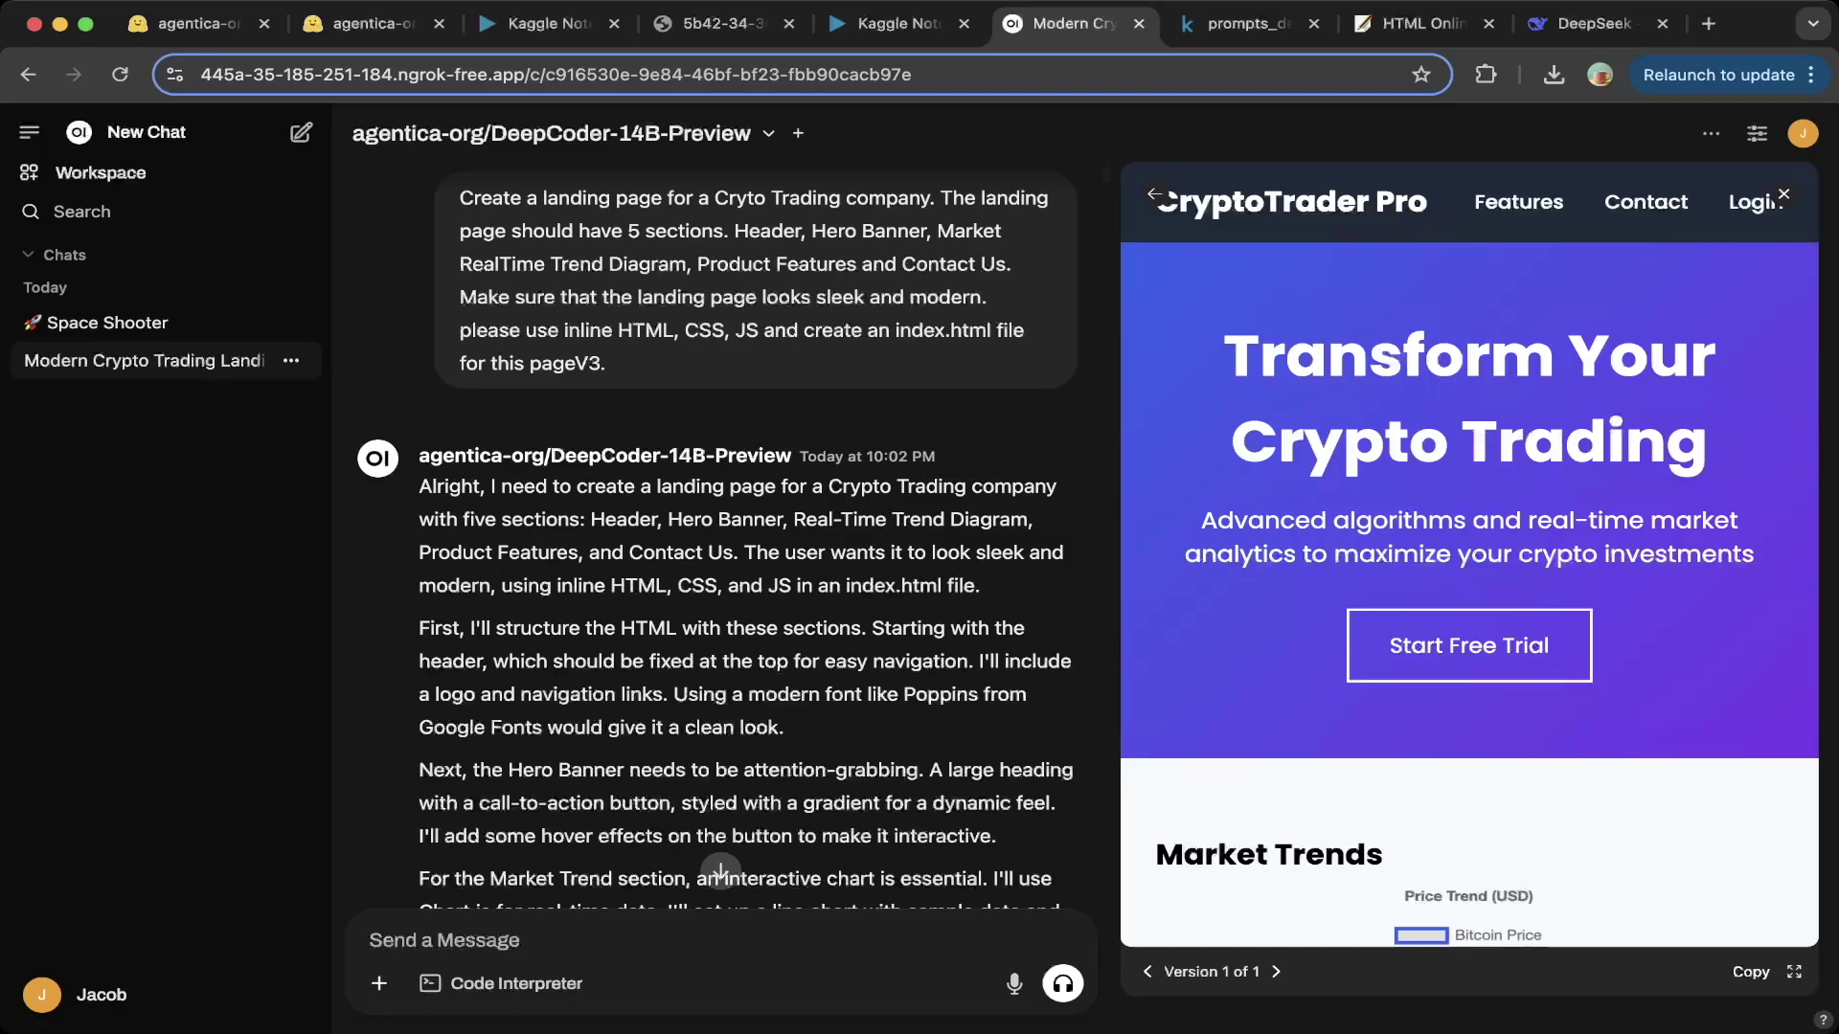
{"action": "scroll", "coordinate": [719, 527], "scroll_direction": "down", "scroll_amount": 4}
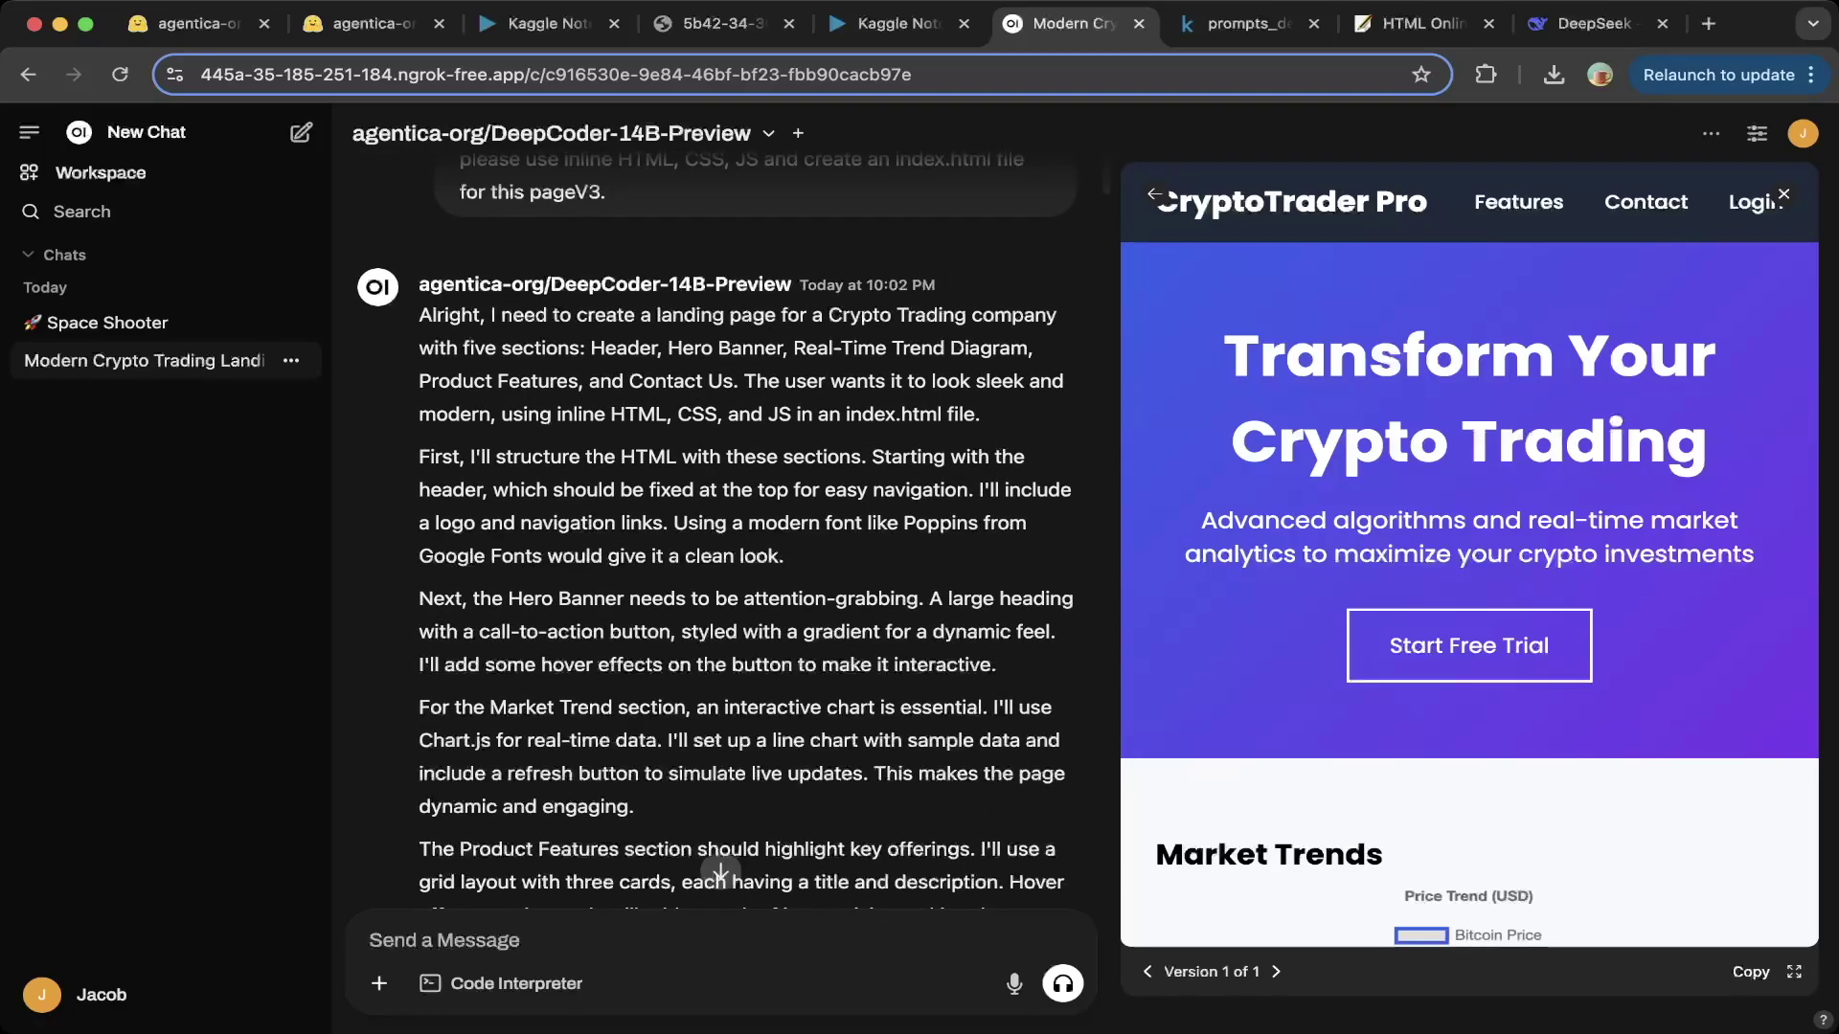
{"action": "scroll", "coordinate": [720, 872], "scroll_direction": "down", "scroll_amount": 12}
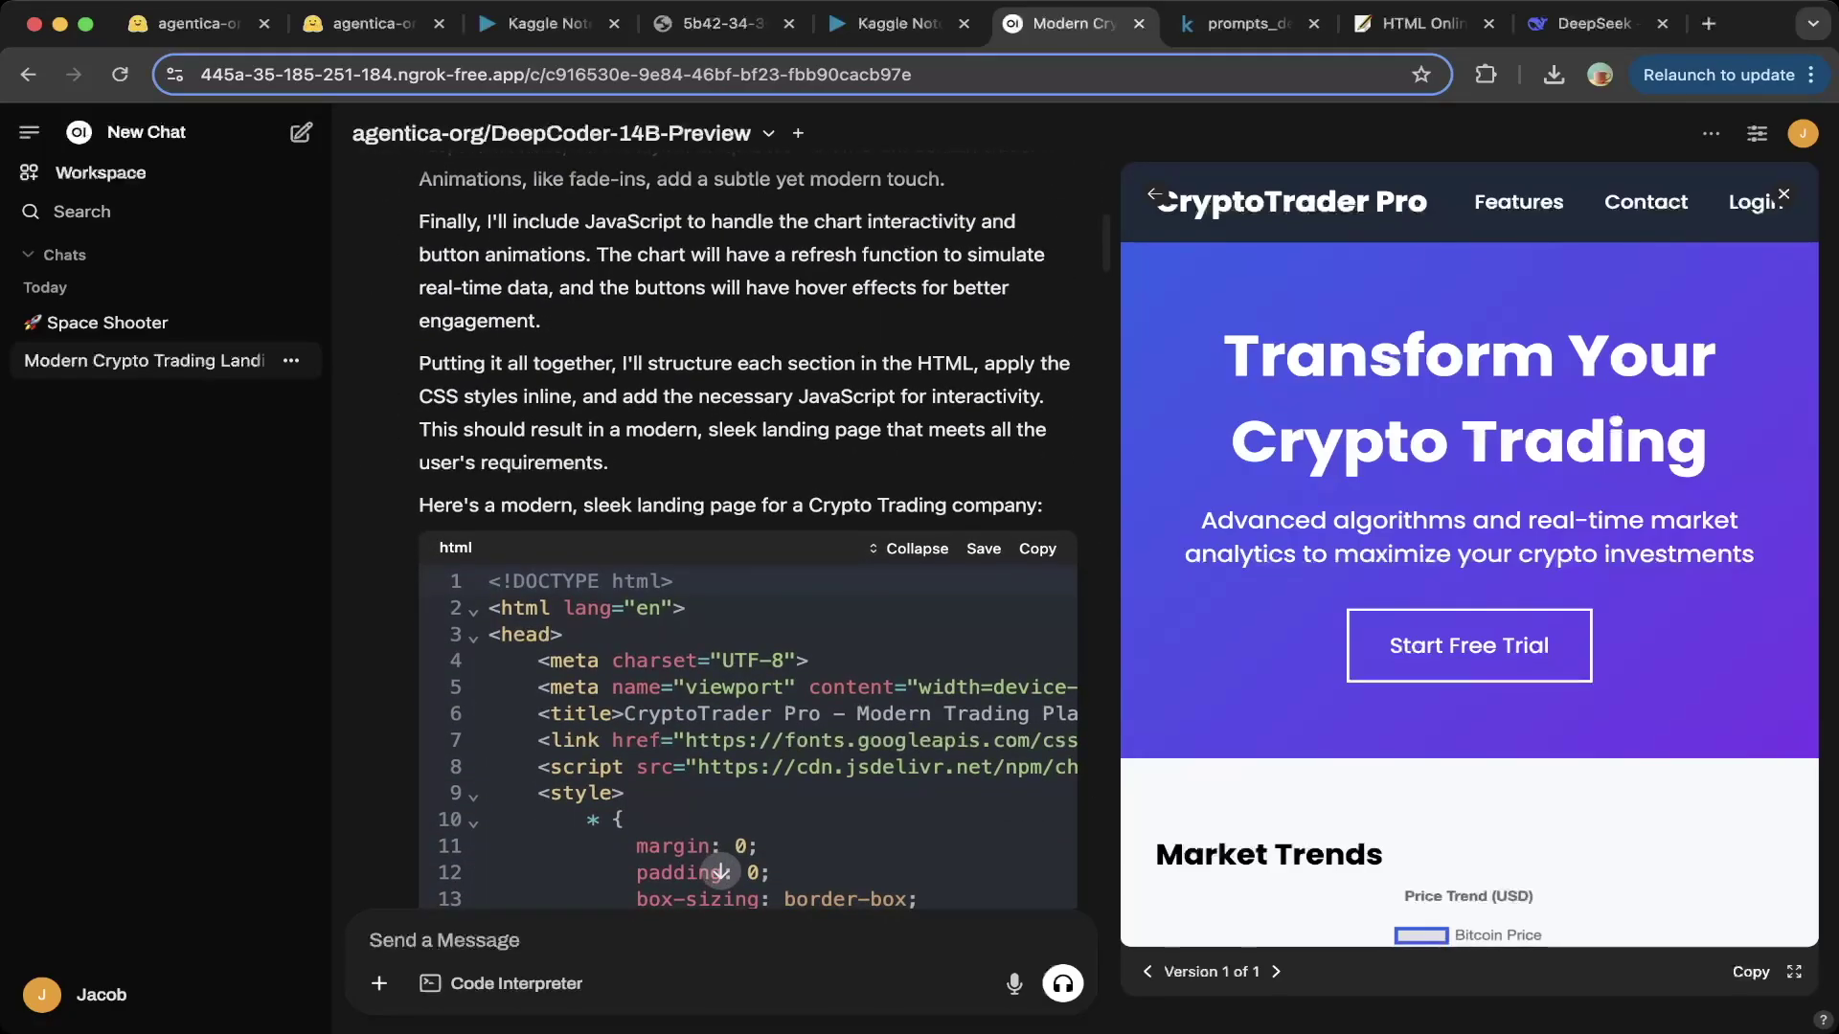
Step: Read the arcade game prompt in the Space Shooter chat and switch to the asteroid game in DeepSeek
{"action": "scroll", "coordinate": [720, 871], "scroll_direction": "up", "scroll_amount": 3}
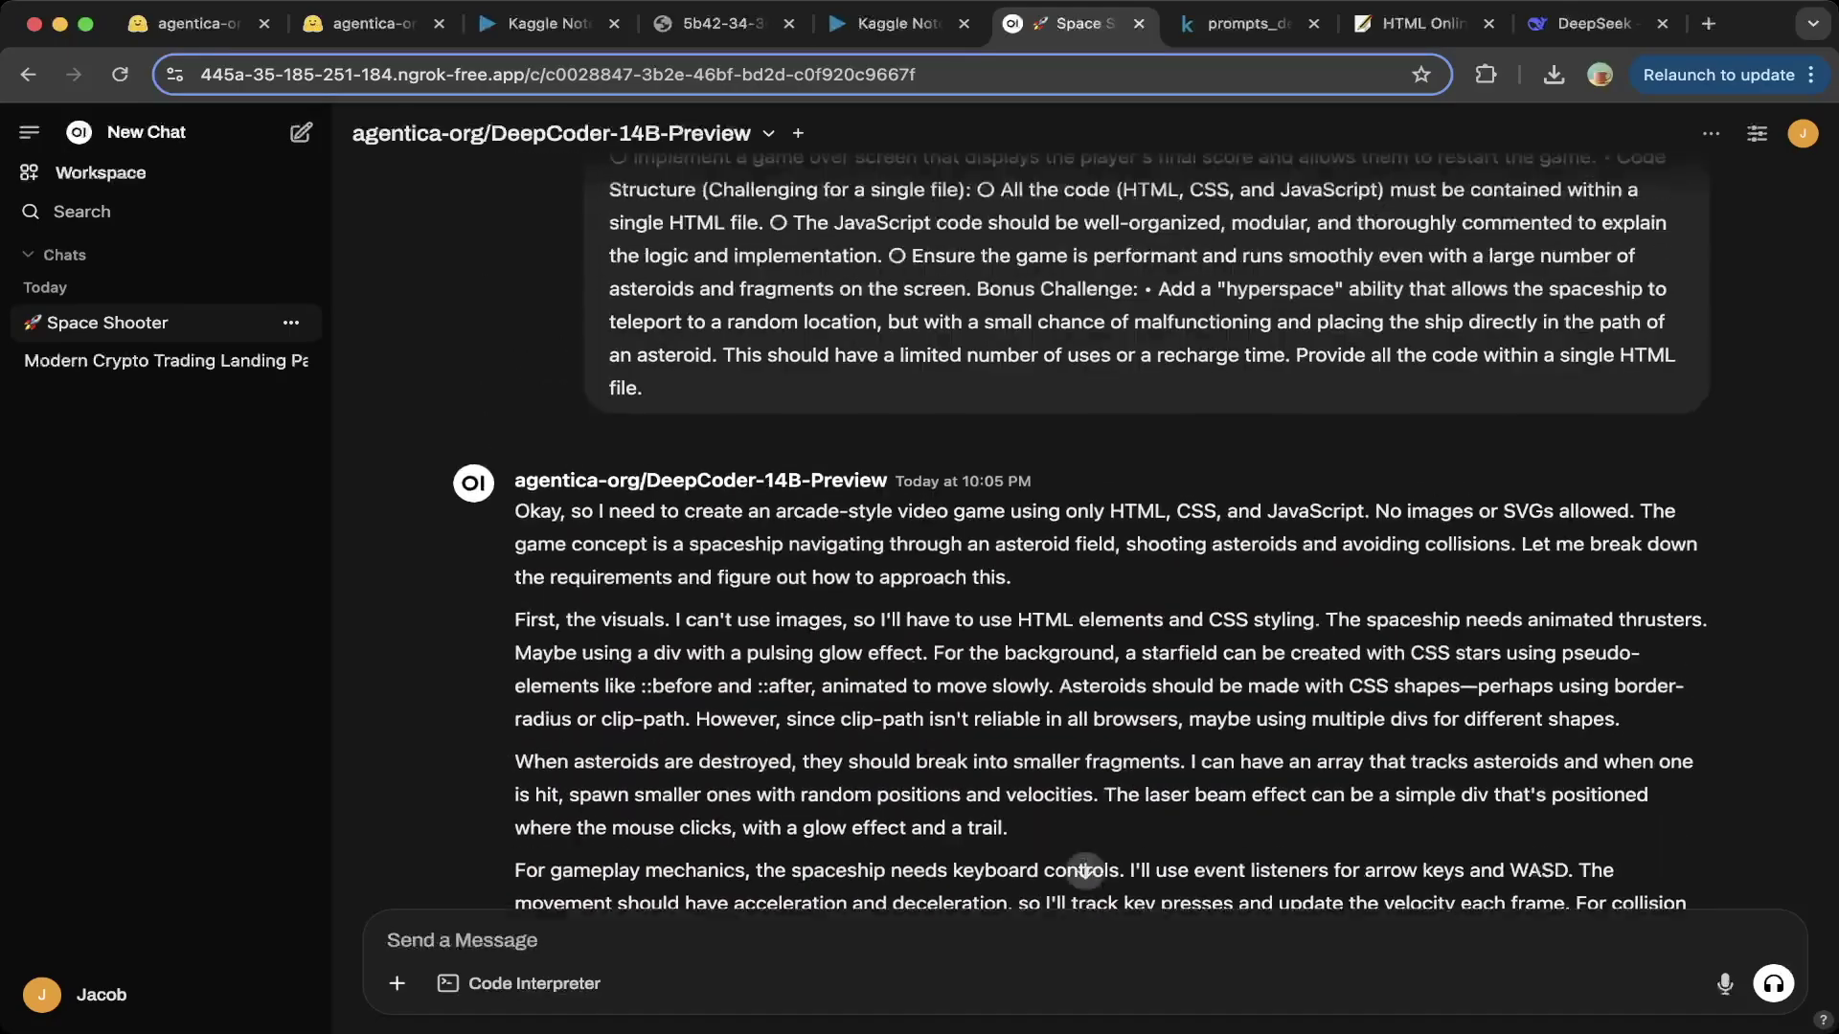
{"action": "scroll", "coordinate": [1085, 536], "scroll_direction": "up", "scroll_amount": 7}
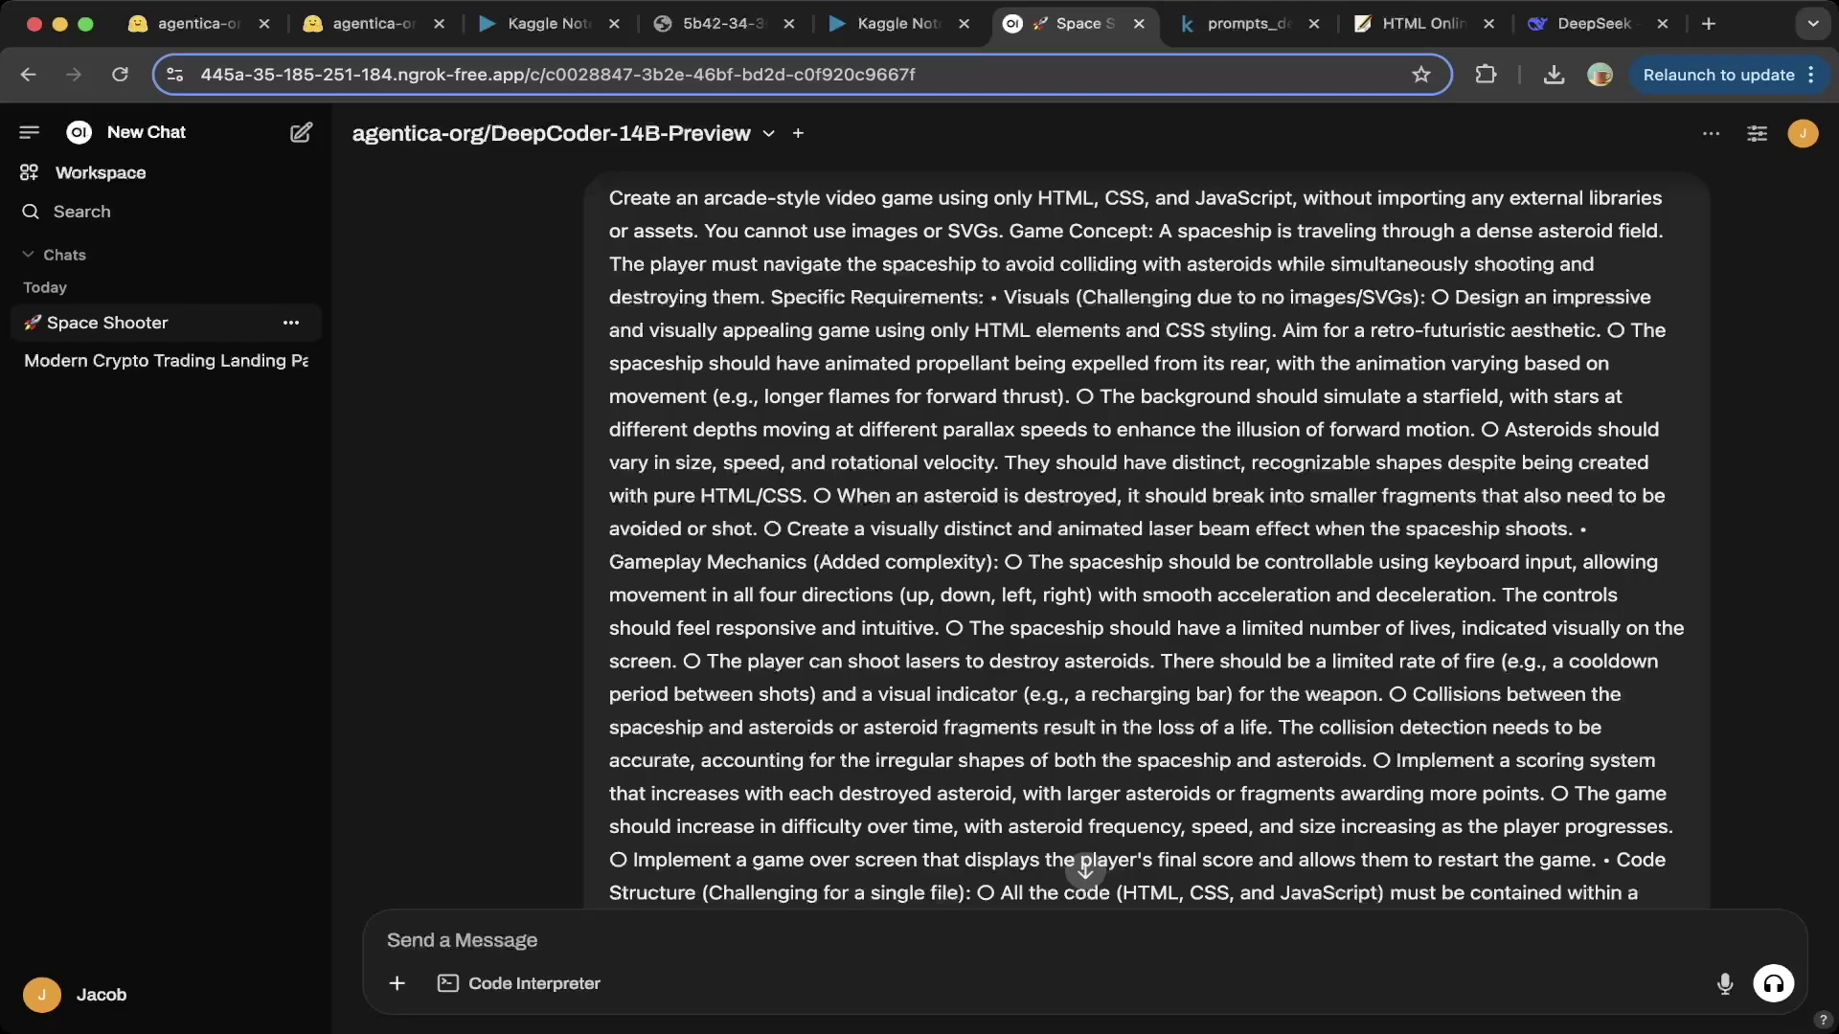
{"action": "left_click", "coordinate": [1590, 23]}
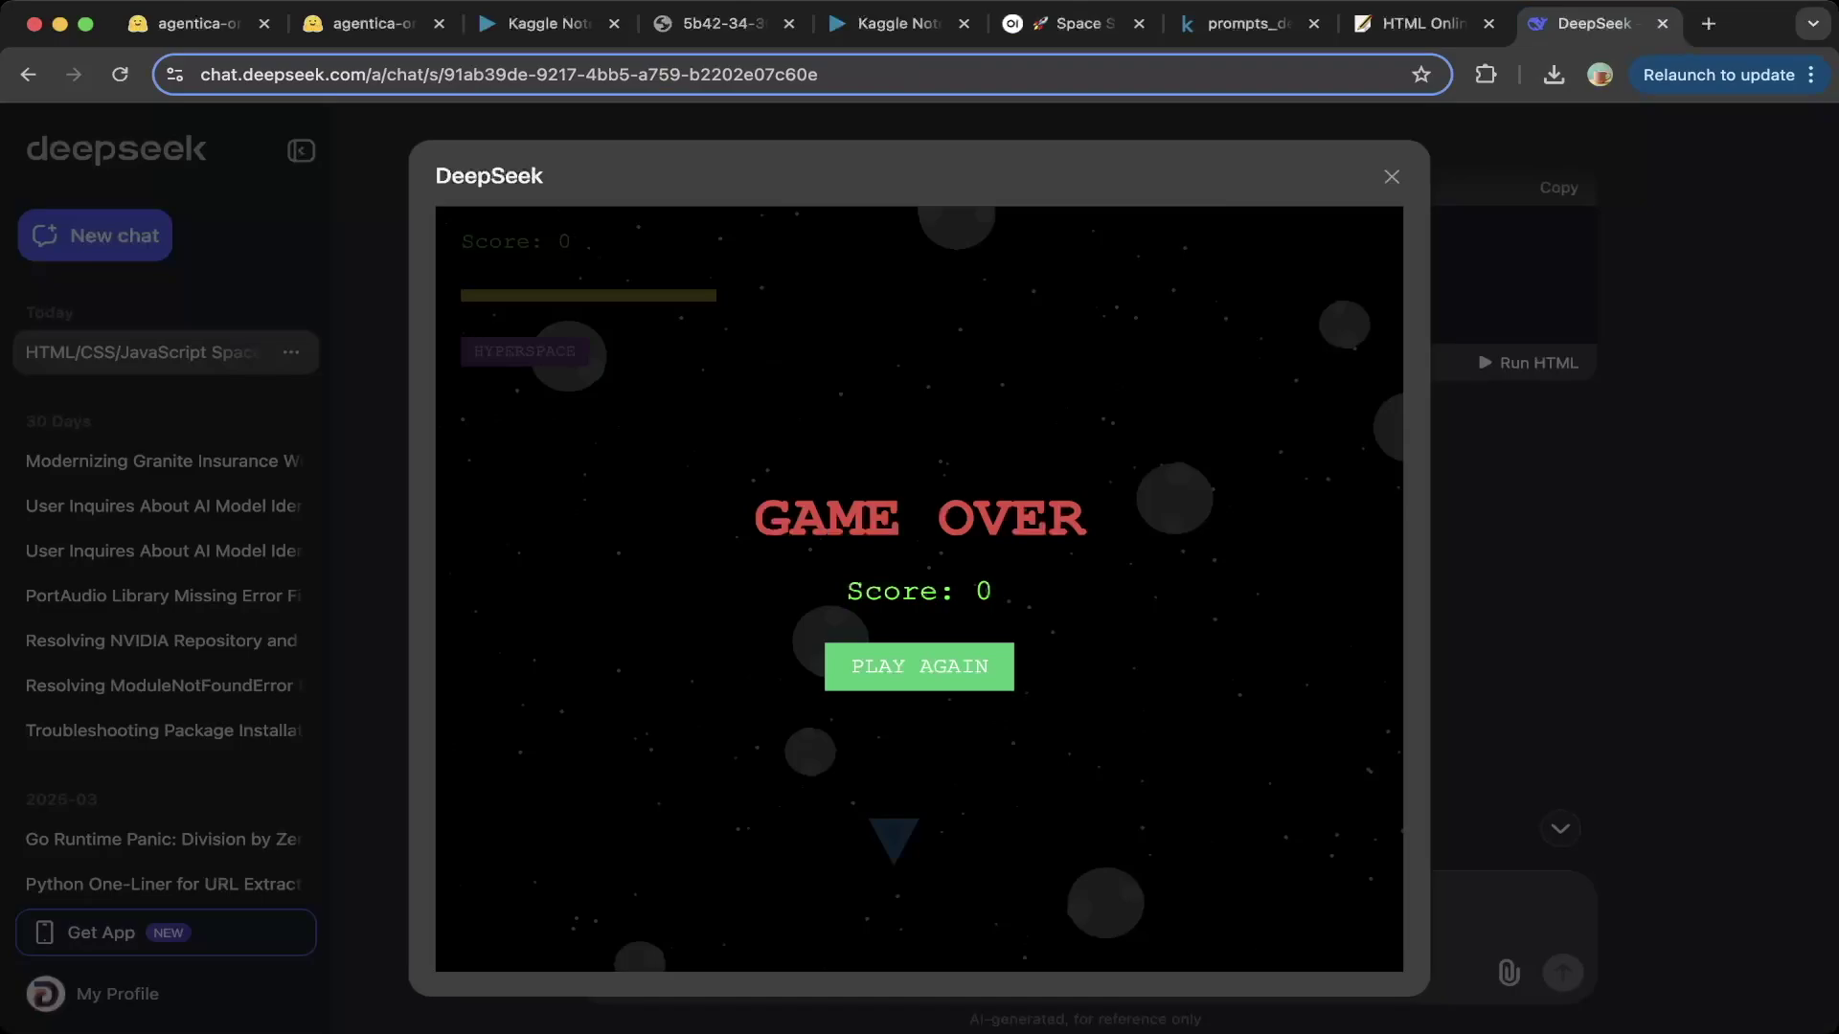
Step: Restart the asteroid game and test it by steering the spaceship and shooting at asteroids
{"action": "left_click", "coordinate": [918, 666]}
{"action": "key", "text": "Right"}
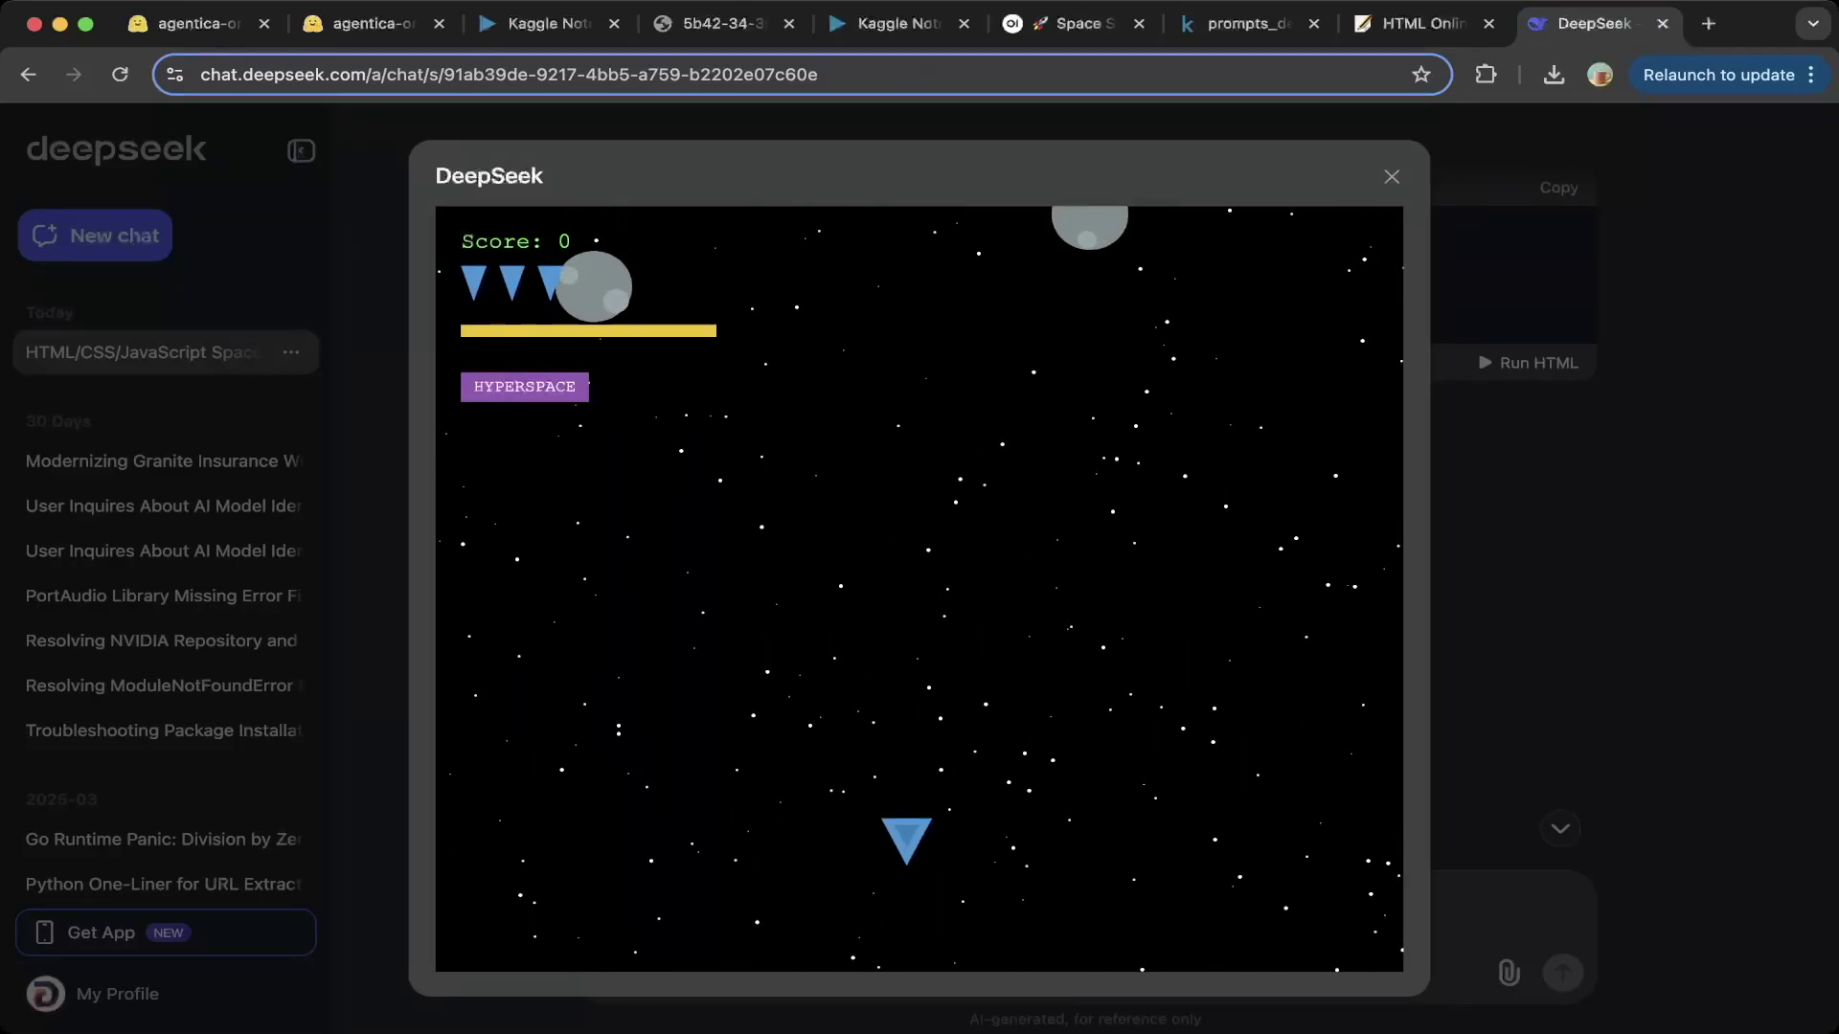
{"action": "key", "text": "Up"}
{"action": "key", "text": "space"}
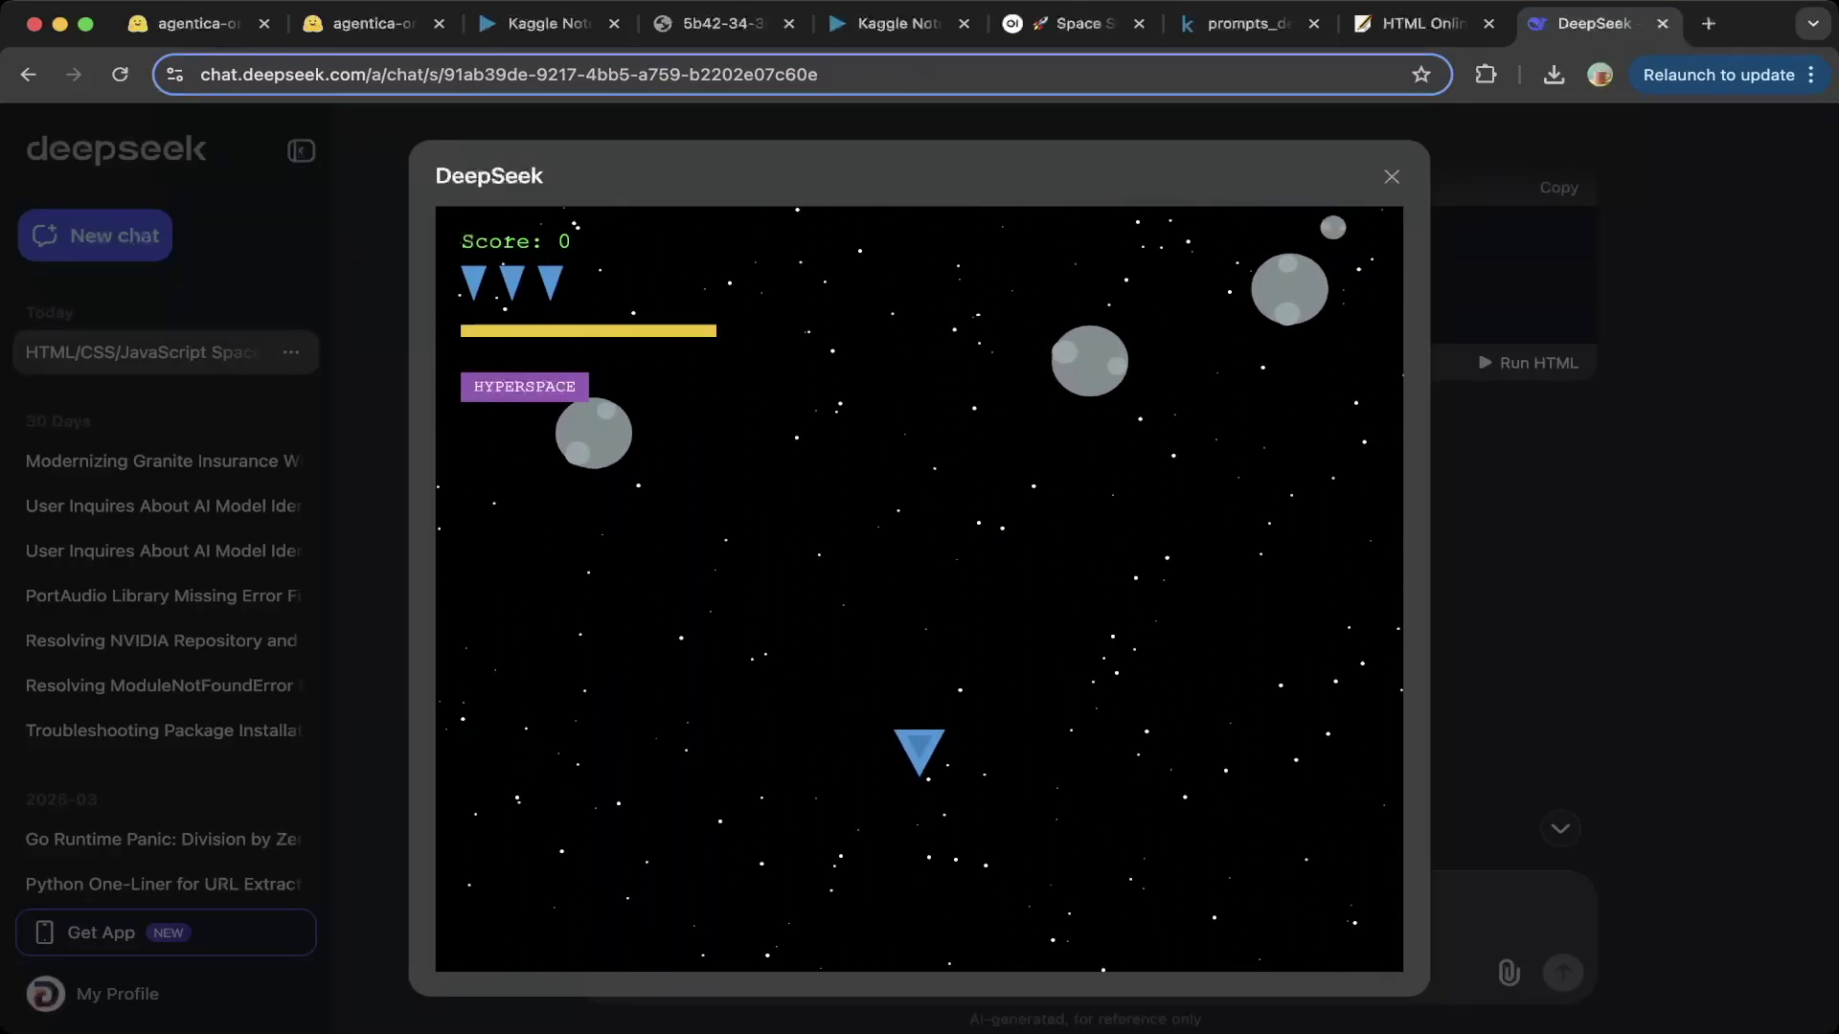
{"action": "key", "text": "Left"}
{"action": "key", "text": "Up"}
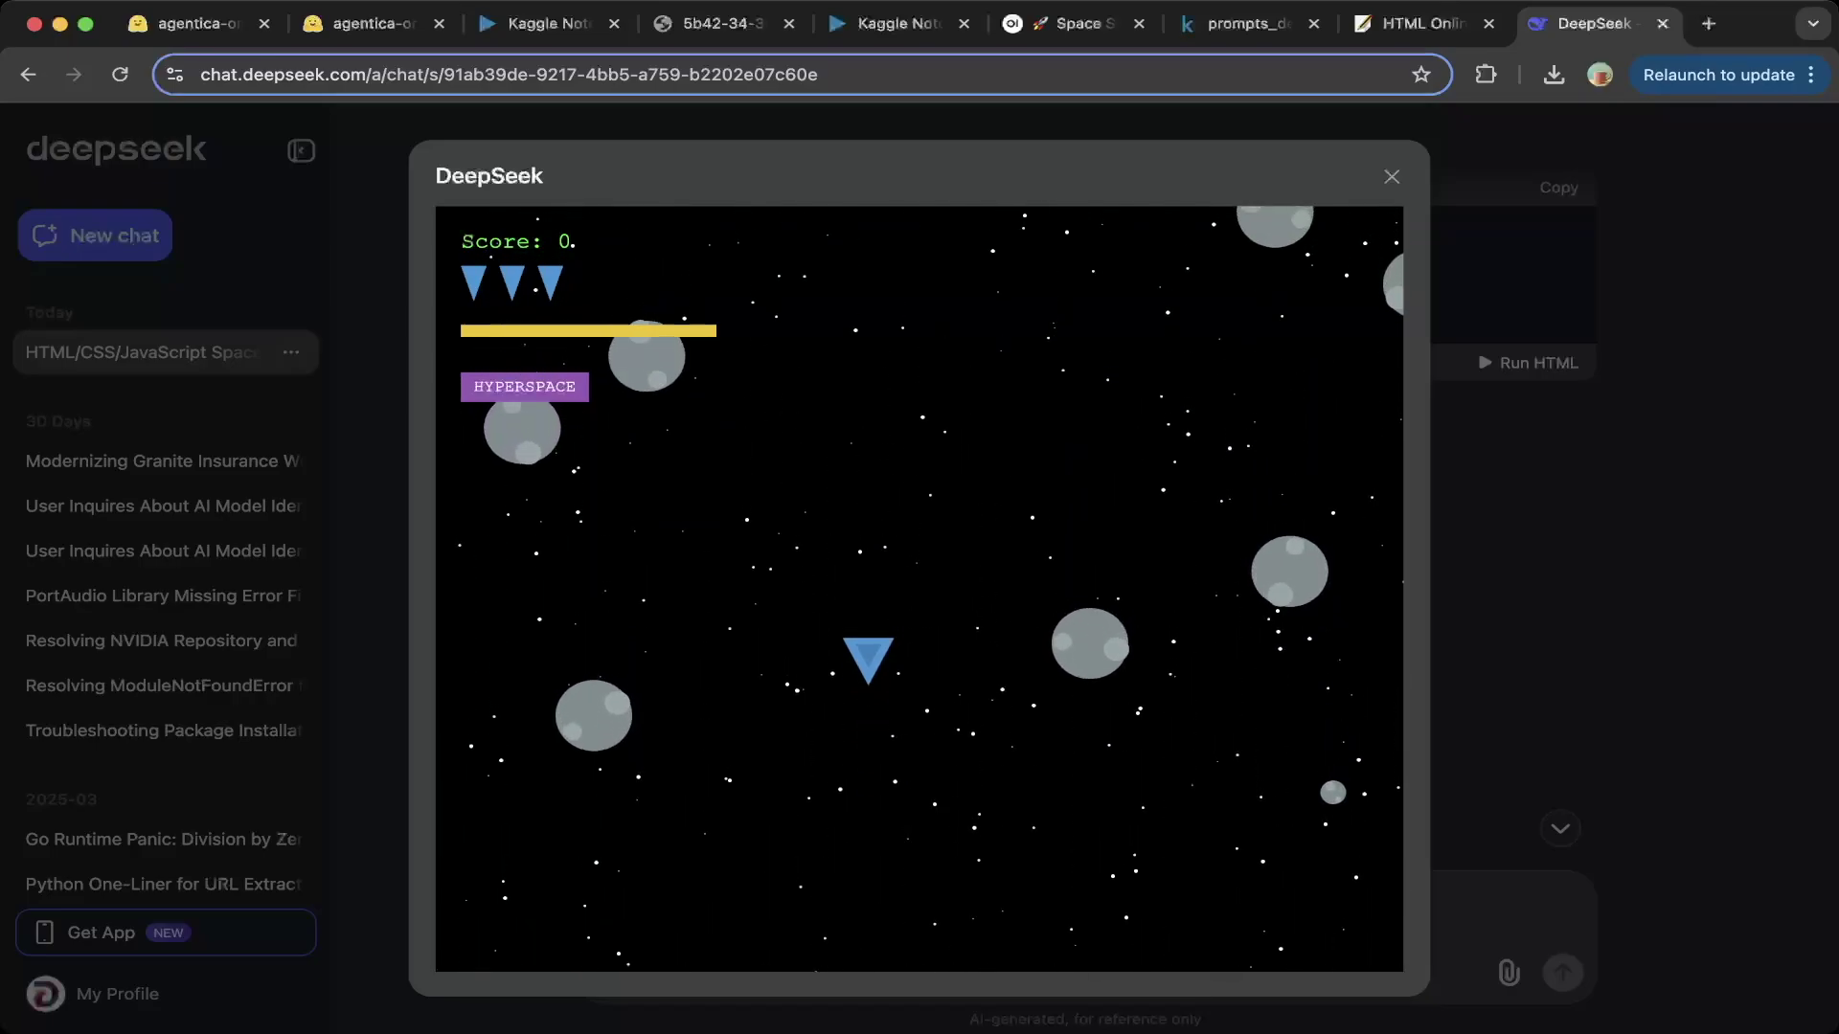
{"action": "key", "text": "Left"}
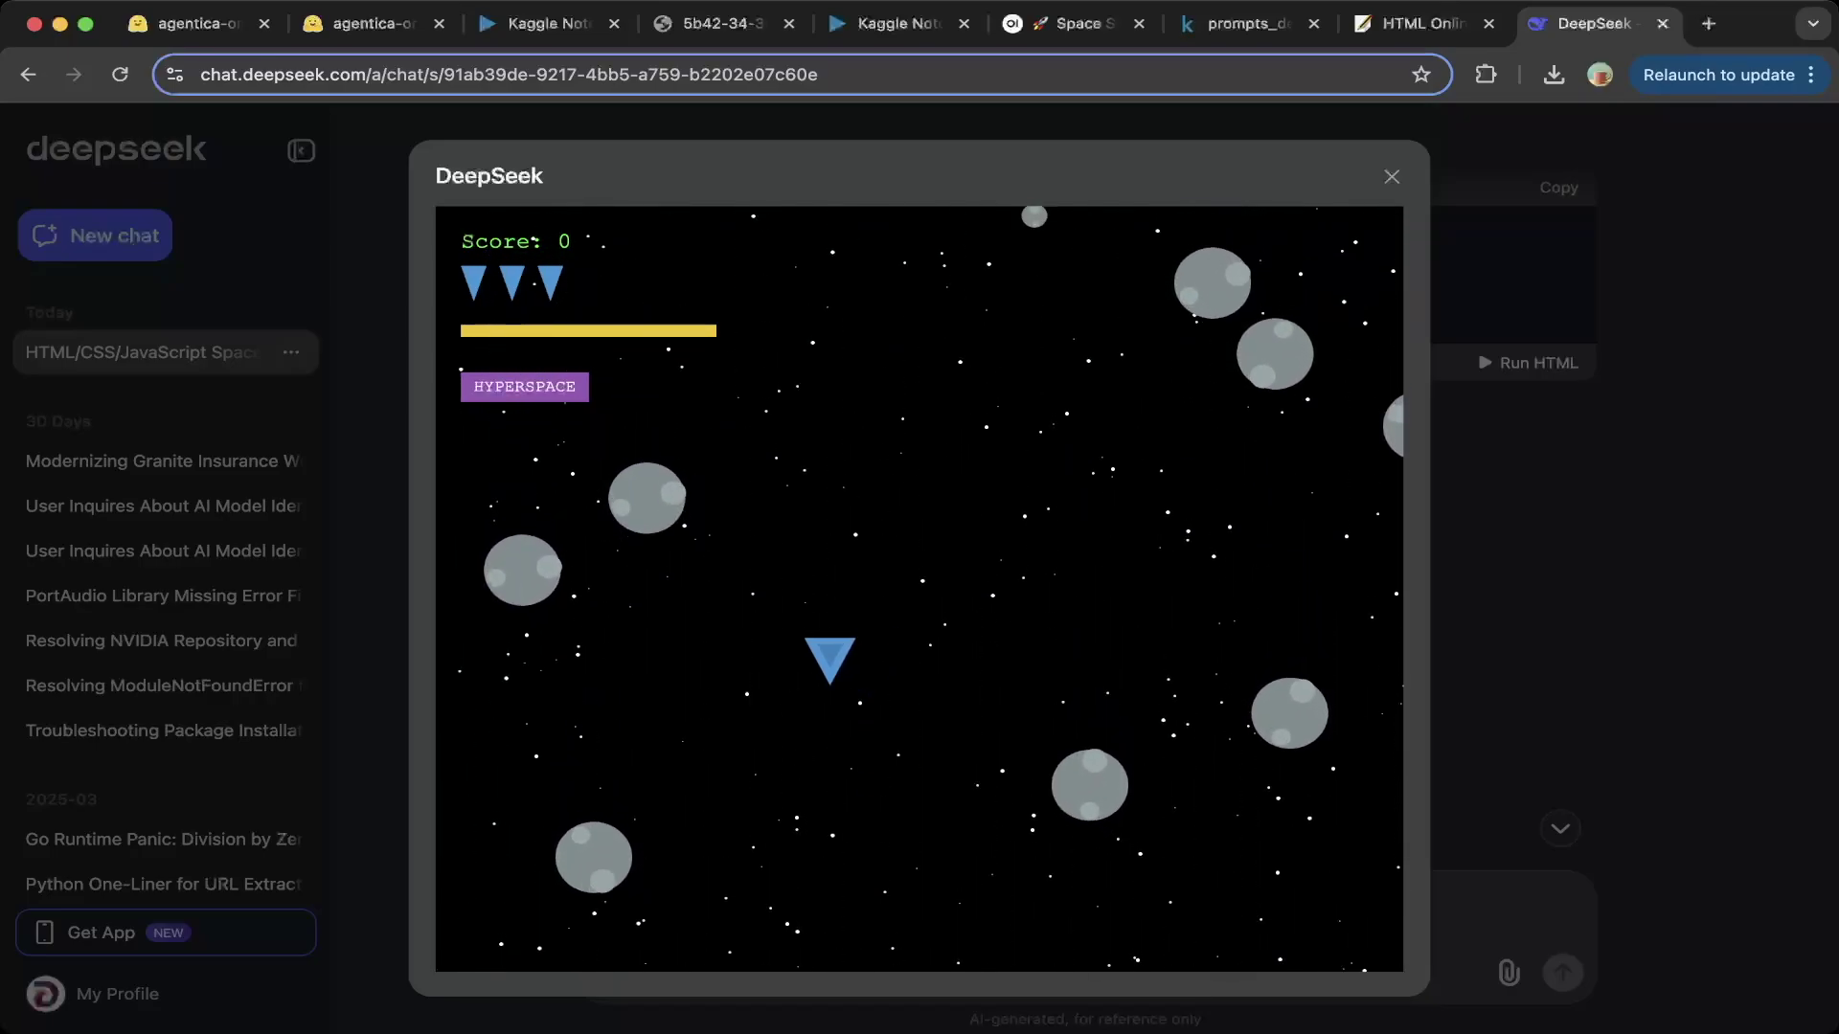
{"action": "key", "text": "Right"}
{"action": "key", "text": "Up"}
{"action": "key", "text": "Up"}
{"action": "key", "text": "space"}
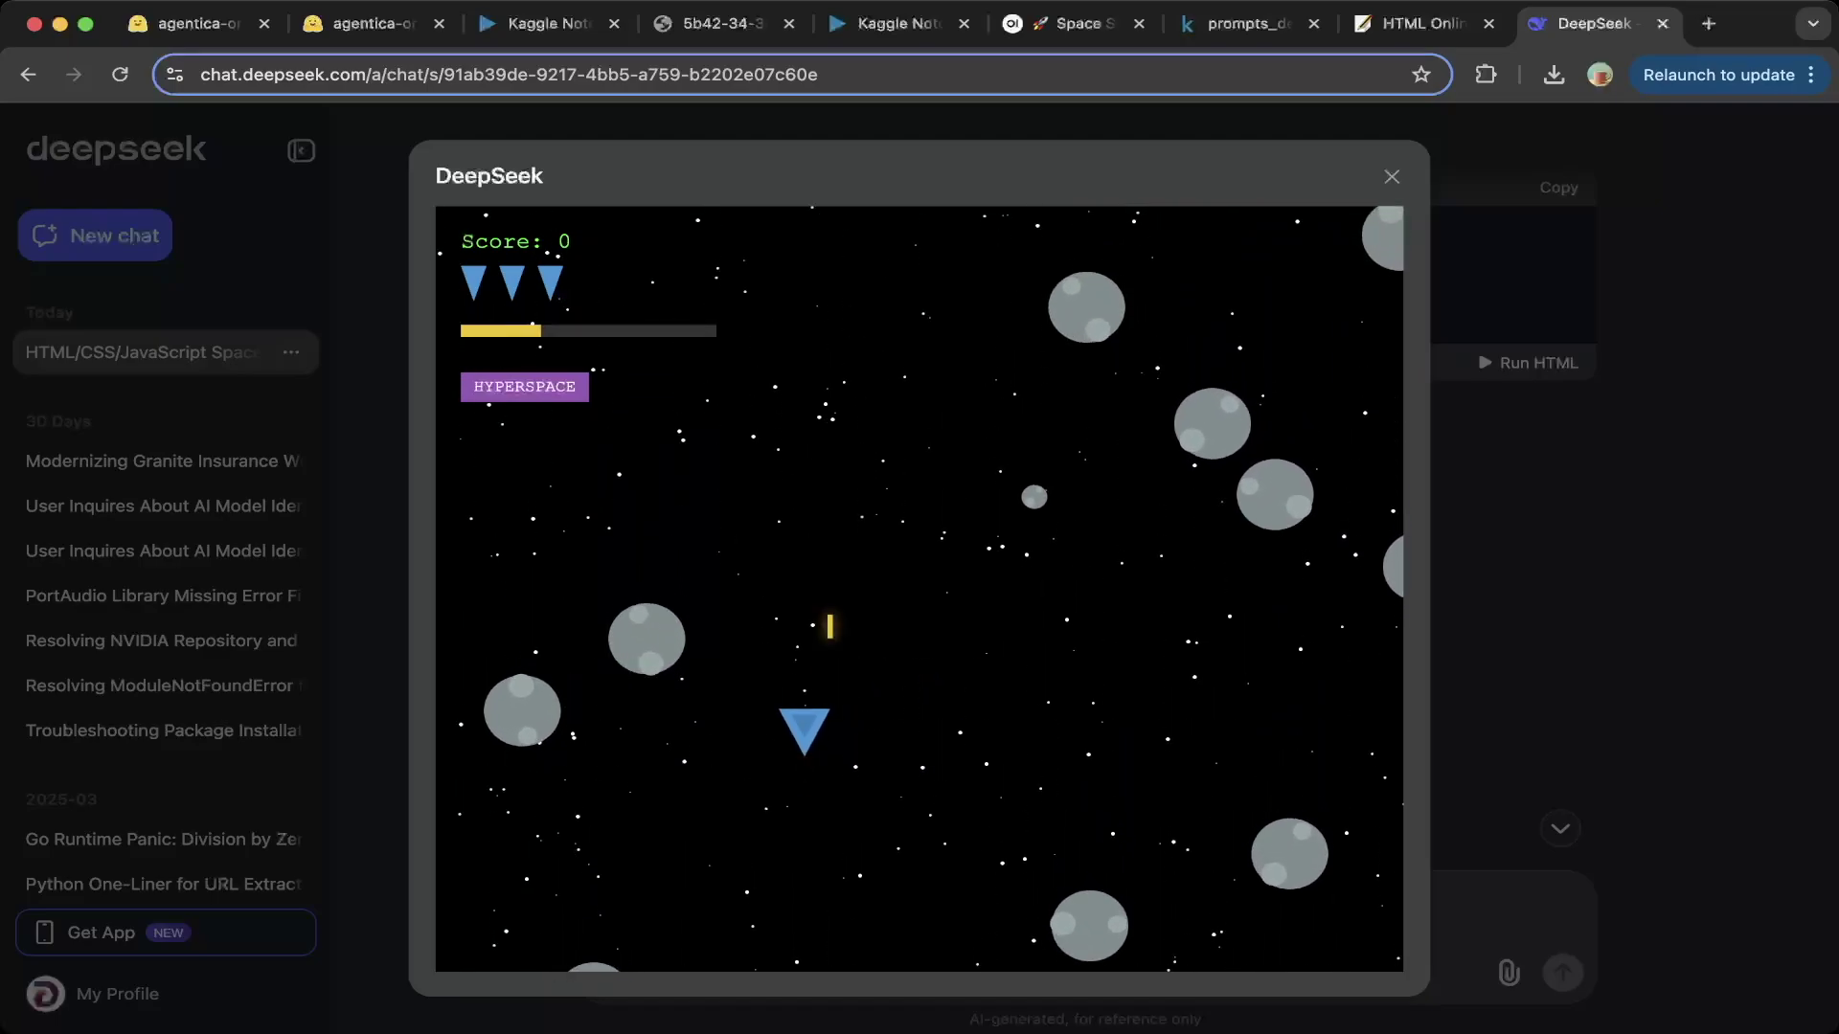
{"action": "key", "text": "Right"}
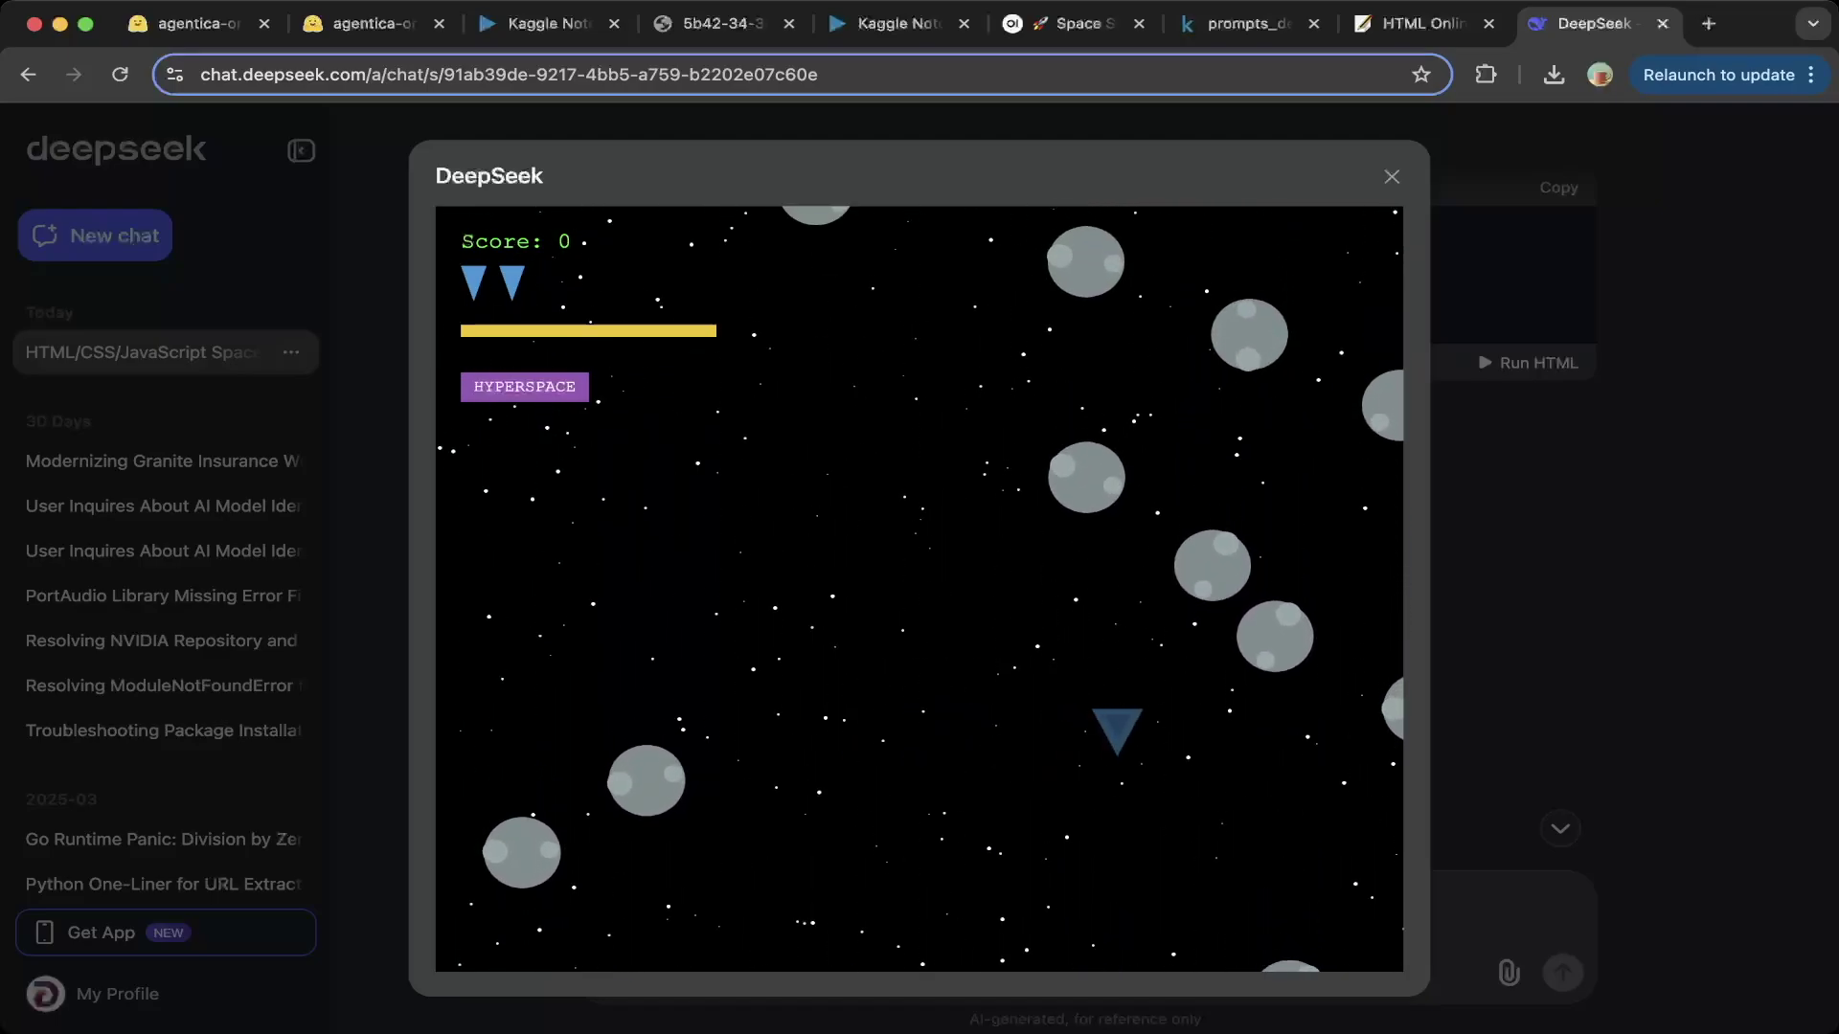
{"action": "key", "text": "space"}
{"action": "key", "text": "Left"}
{"action": "key", "text": "space"}
{"action": "key", "text": "Right"}
{"action": "key", "text": "Left"}
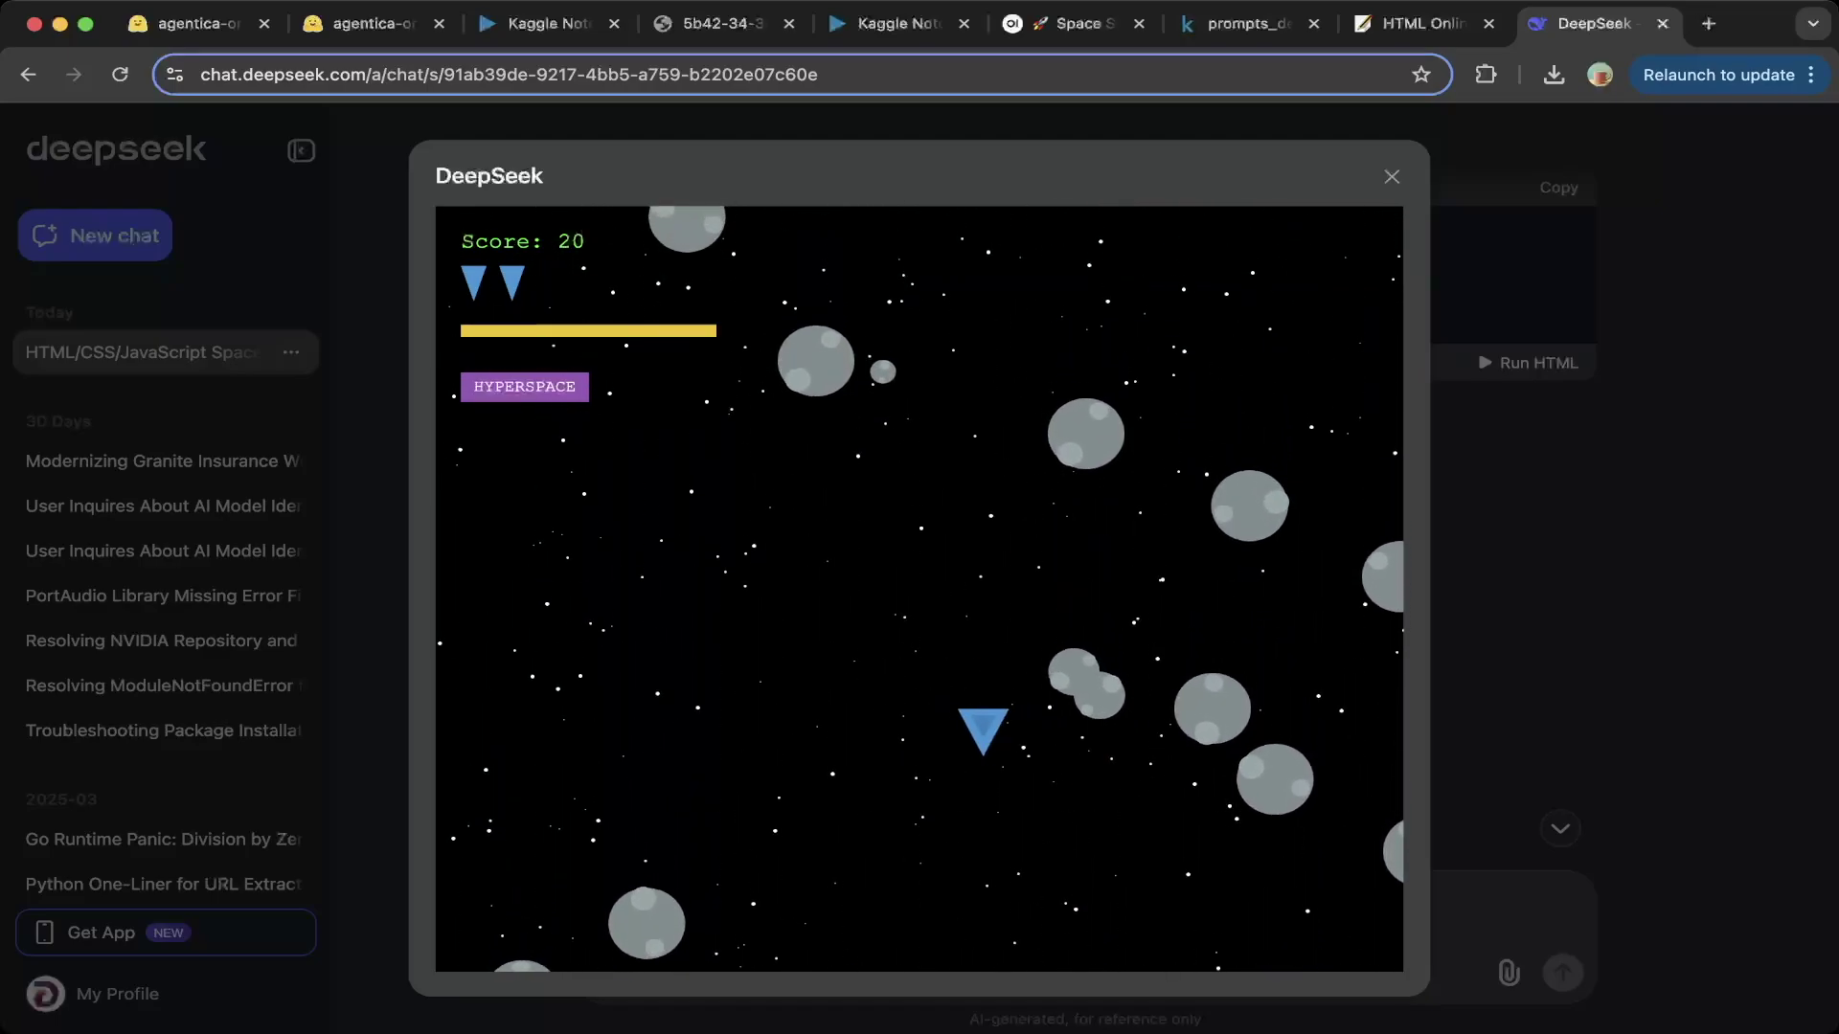
{"action": "key", "text": "space"}
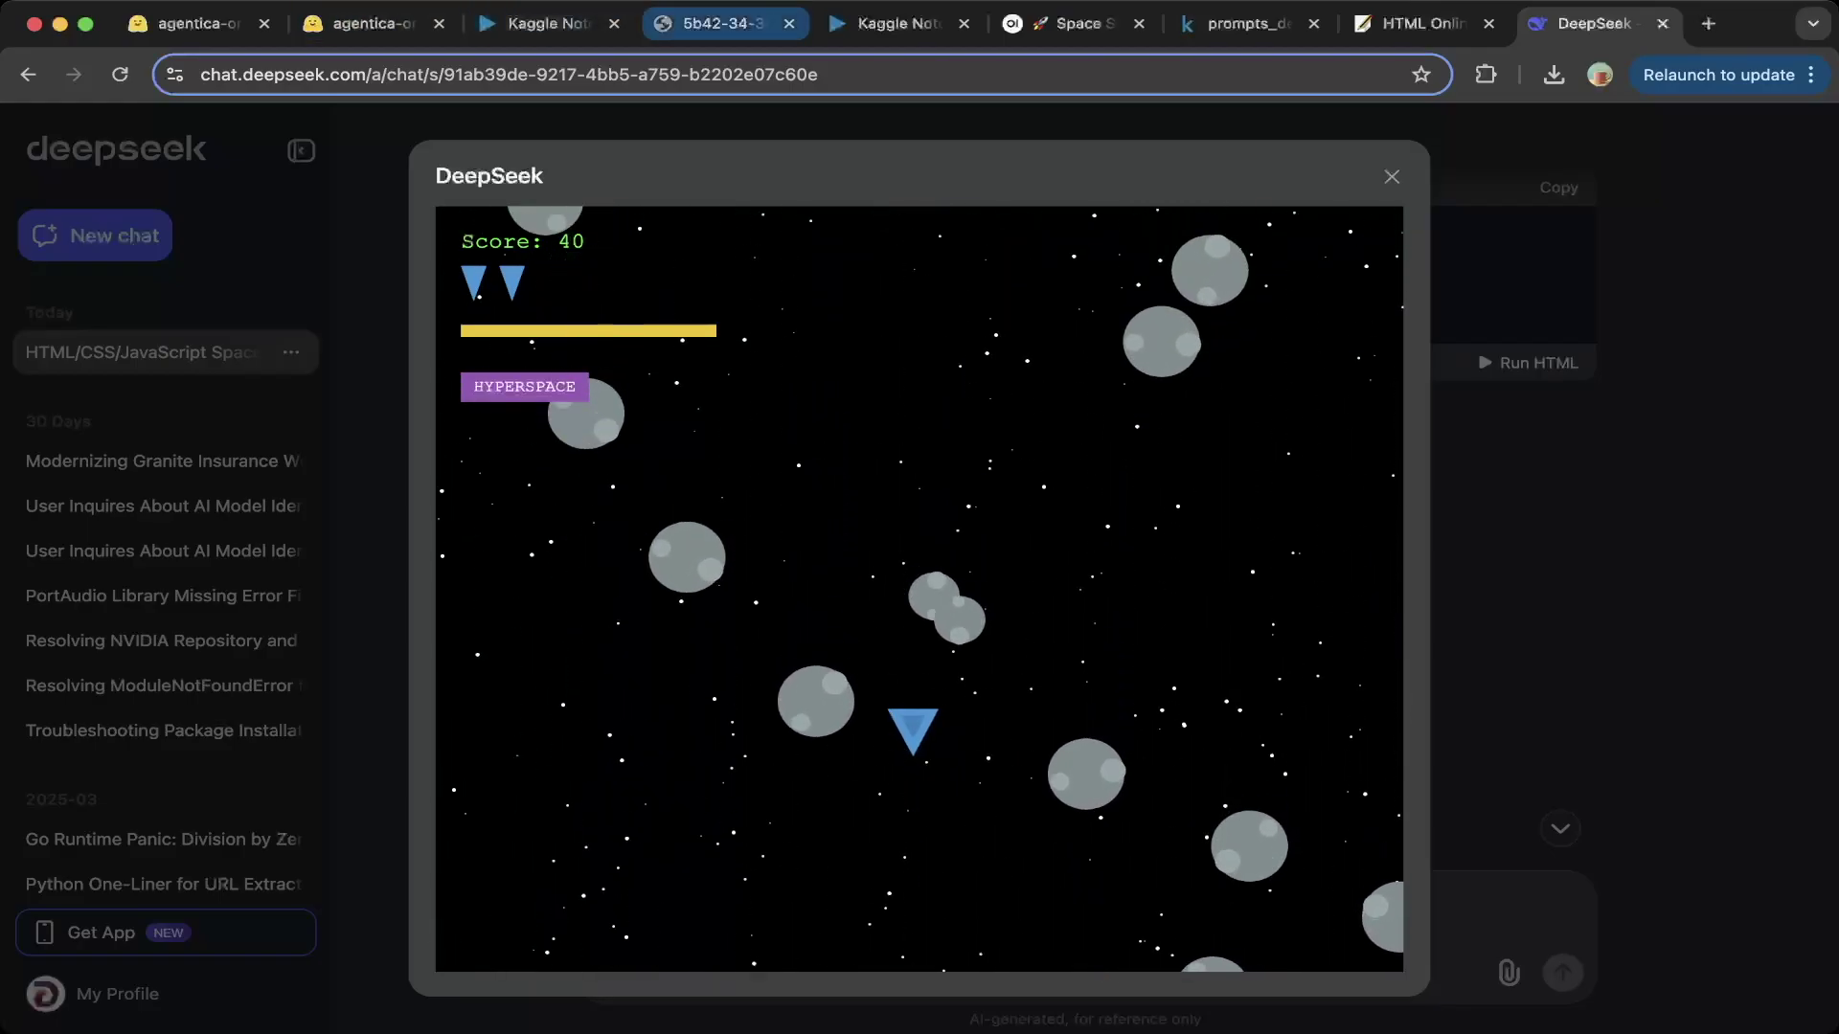
Step: Switch to the Space Shooter chat in Open WebUI and examine the corrected game's reasoning and HTML code
{"action": "left_click", "coordinate": [1073, 23]}
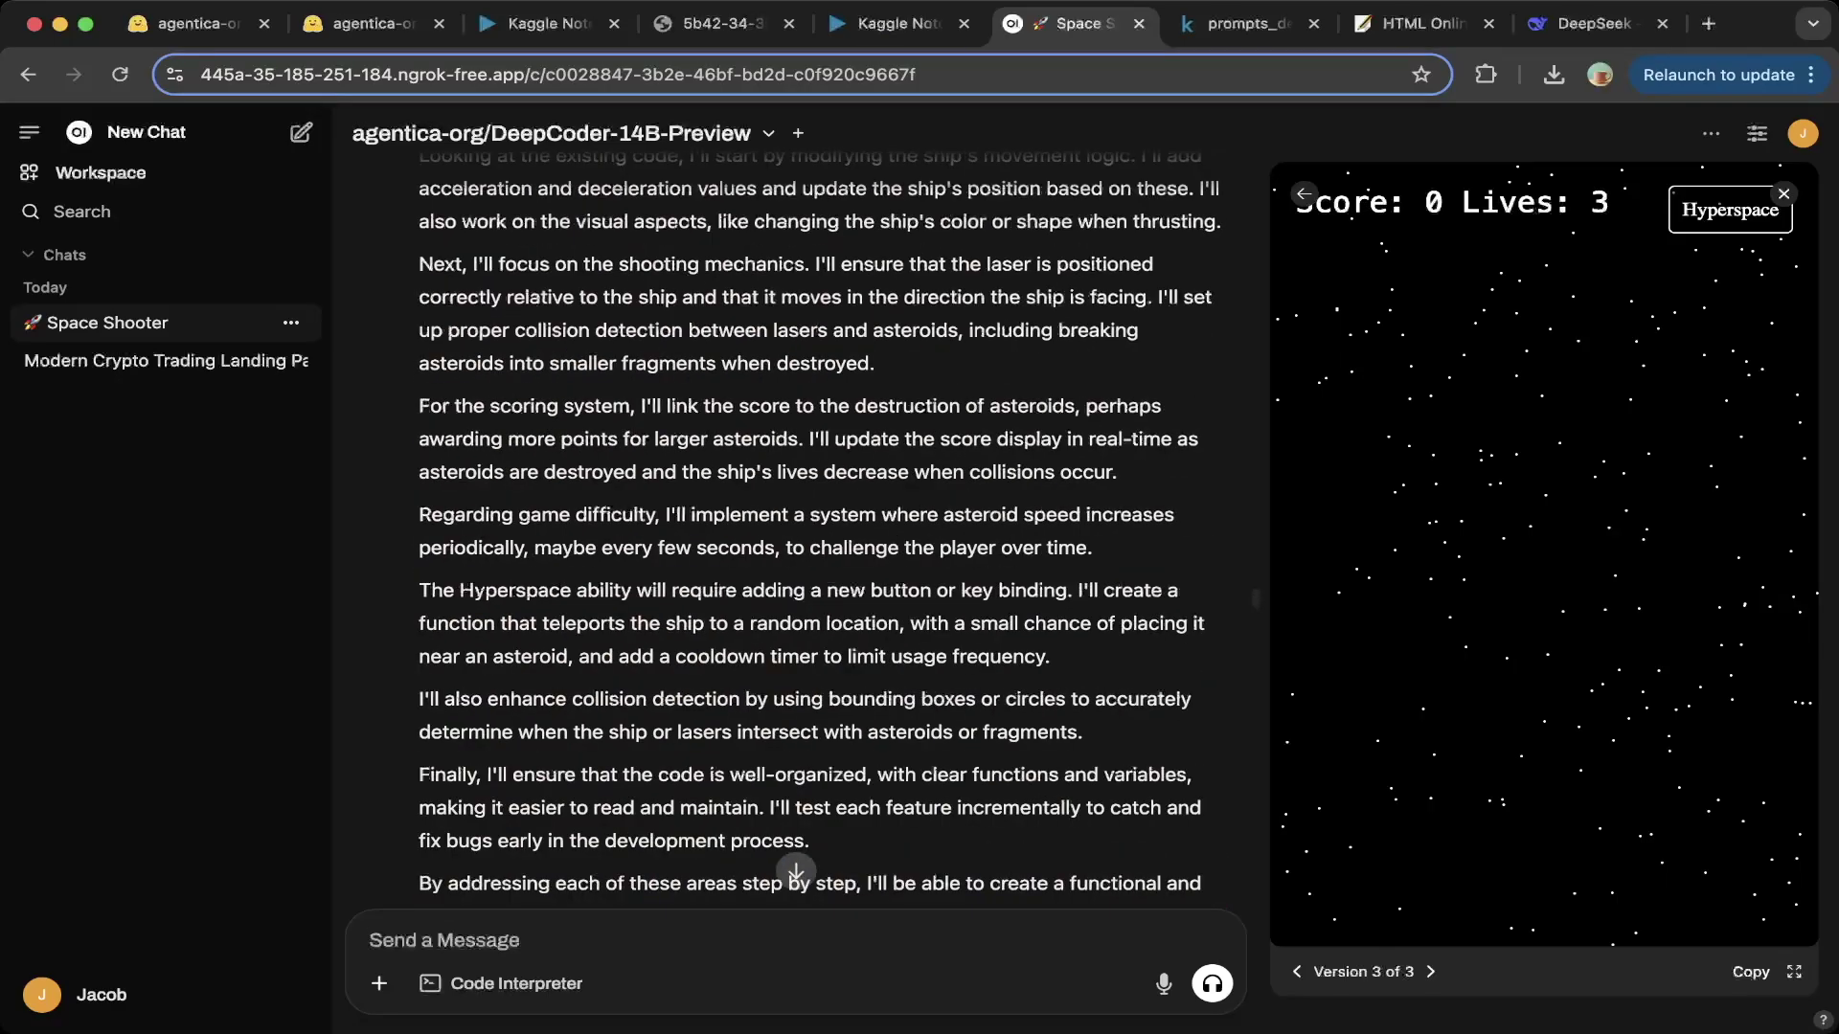
{"action": "scroll", "coordinate": [796, 874], "scroll_direction": "down", "scroll_amount": 10}
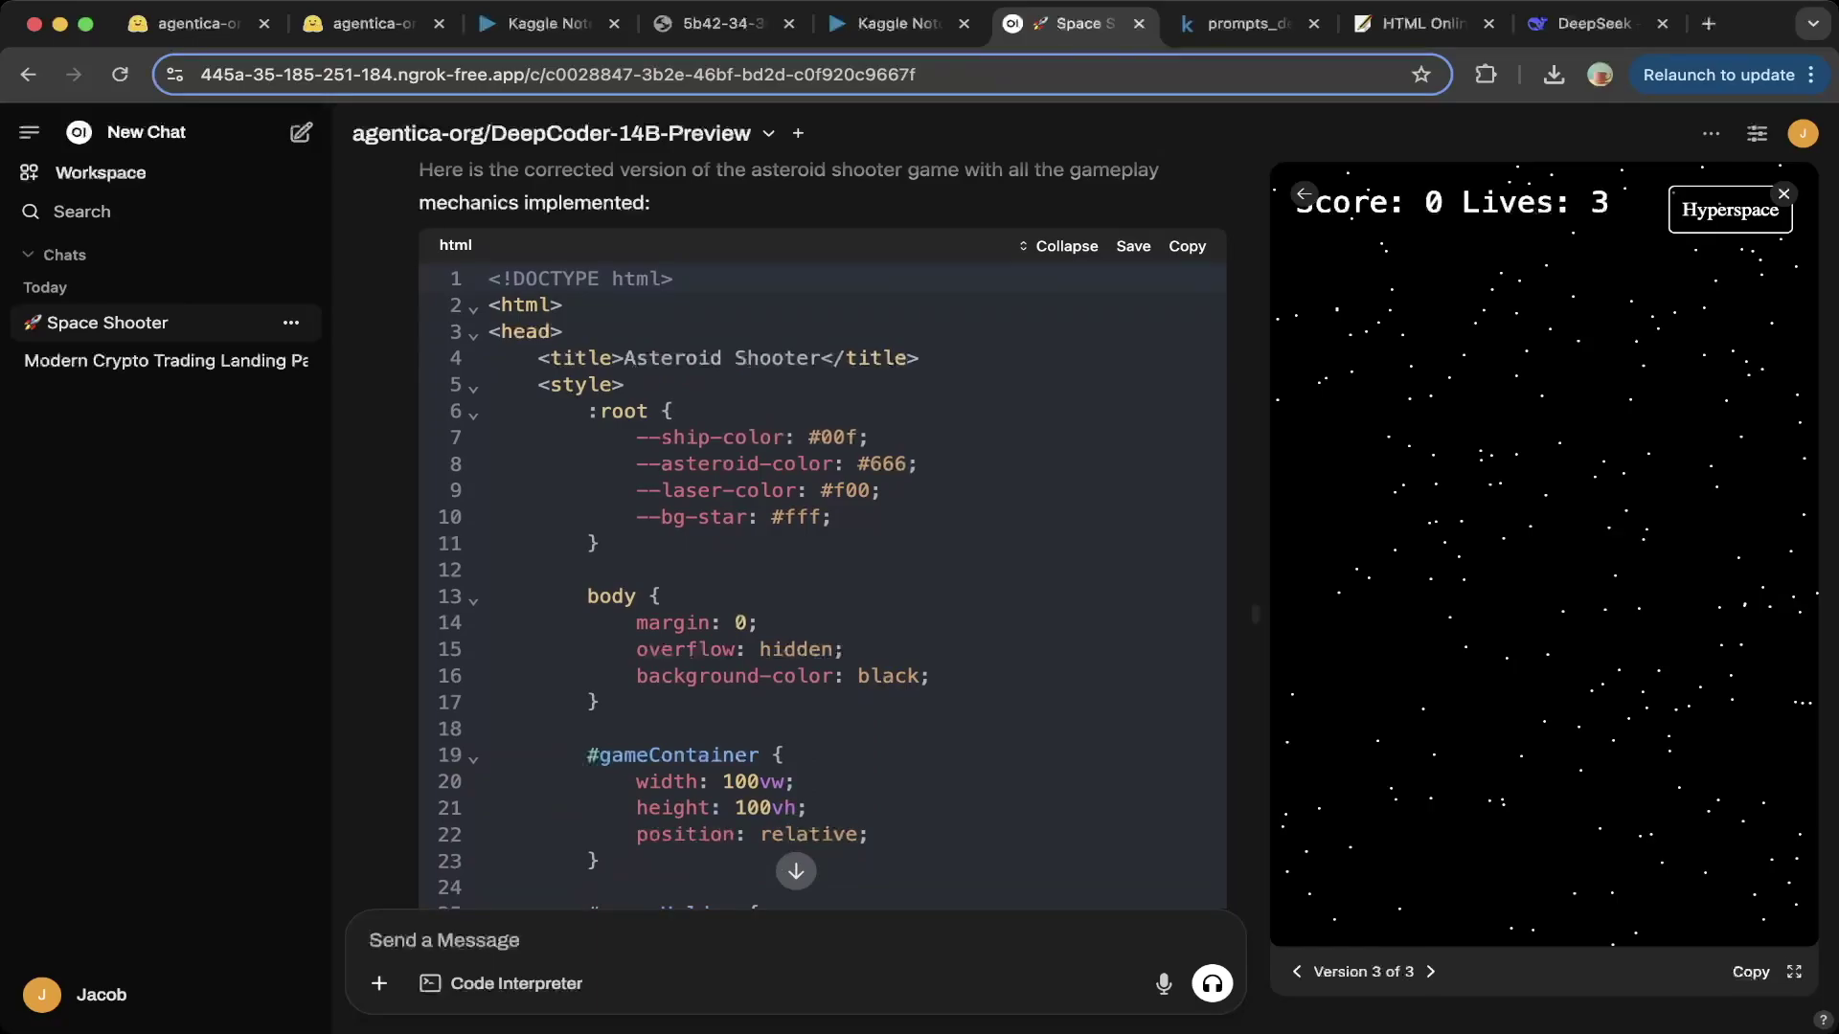
{"action": "scroll", "coordinate": [796, 873], "scroll_direction": "down", "scroll_amount": 12}
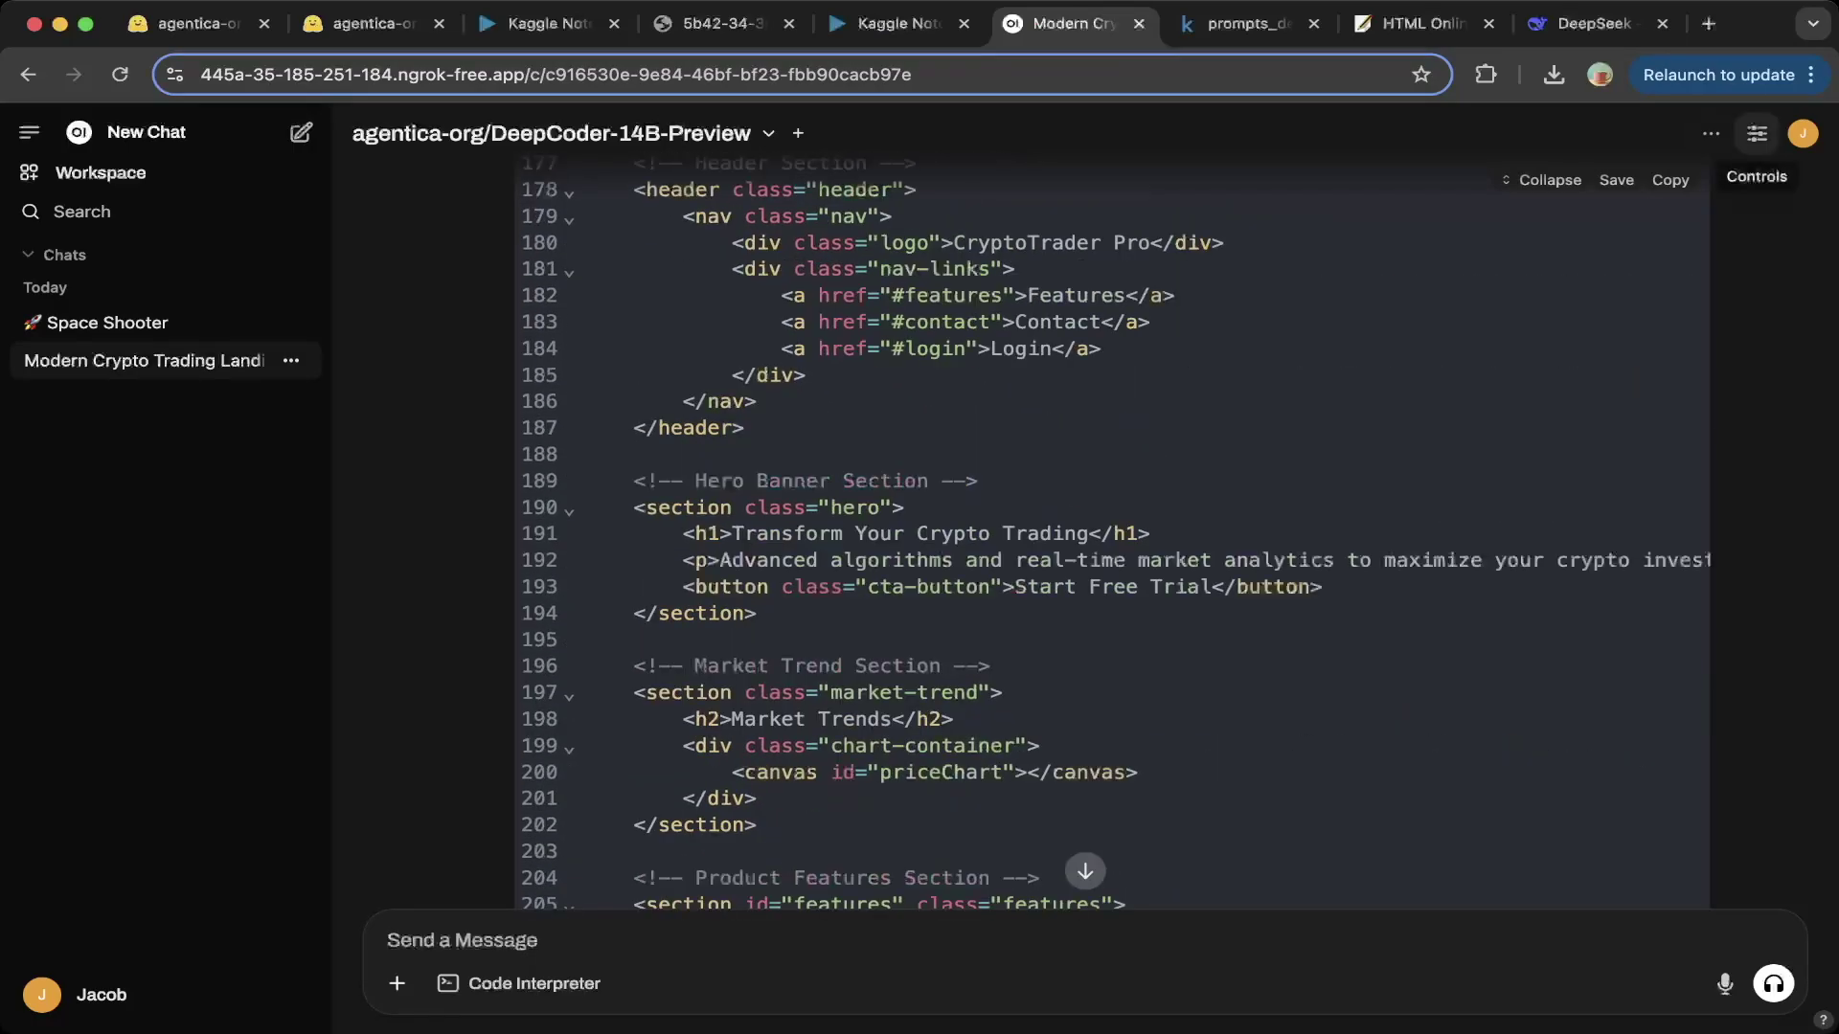
Step: Preview the crypto landing page artifact, copy its HTML code, and render it in HTML Online Viewer
{"action": "left_click", "coordinate": [1711, 133]}
{"action": "left_click", "coordinate": [1567, 274]}
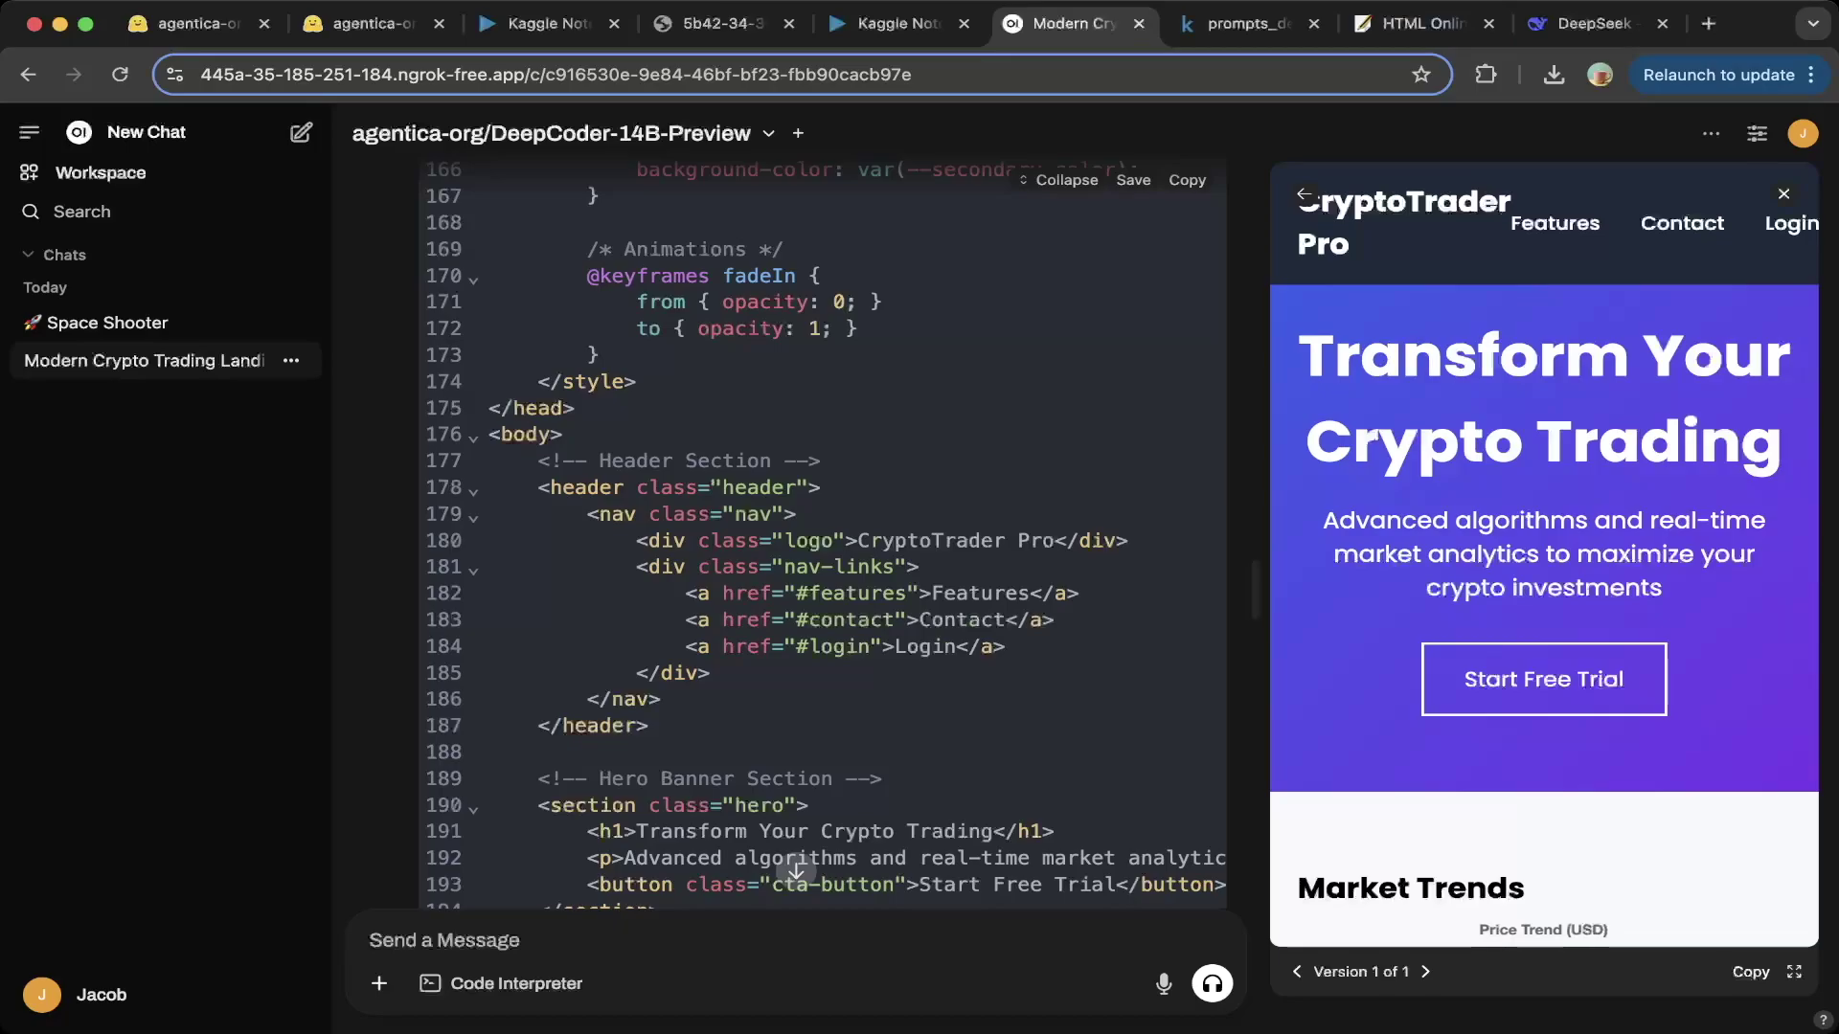
{"action": "key", "text": "super+shift+semicolon"}
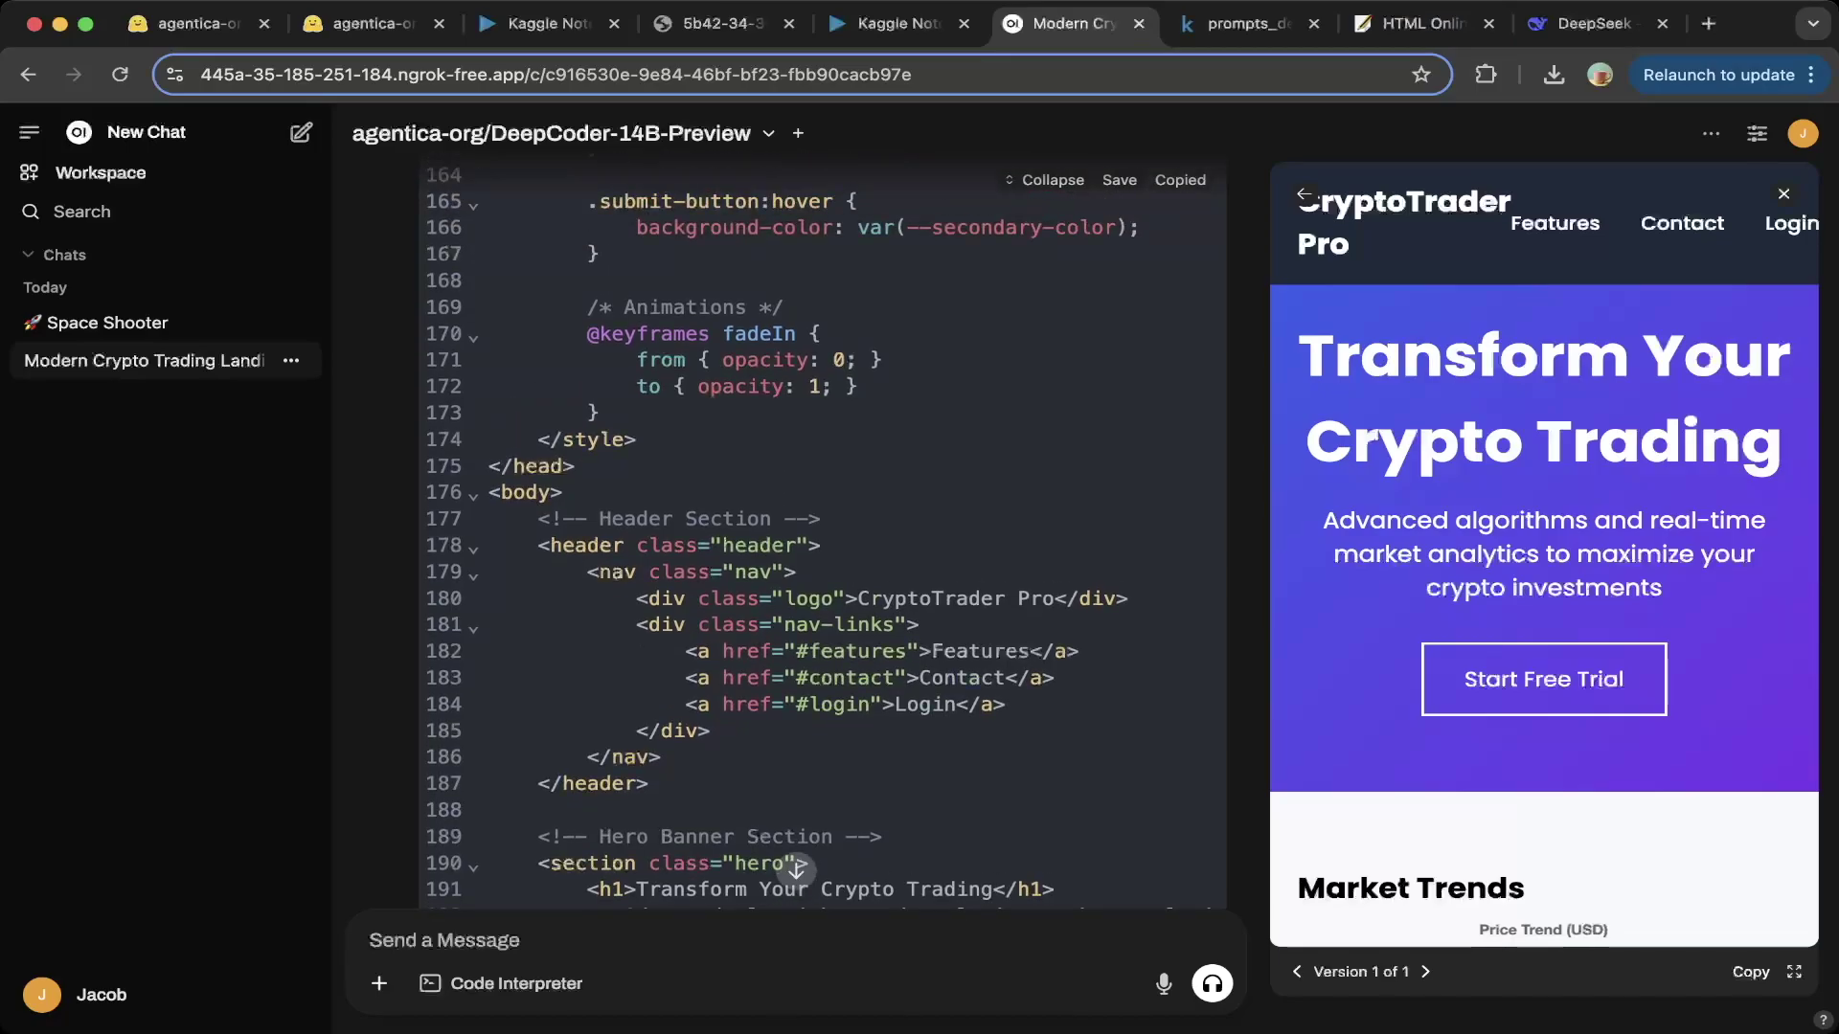
{"action": "left_click", "coordinate": [1421, 23]}
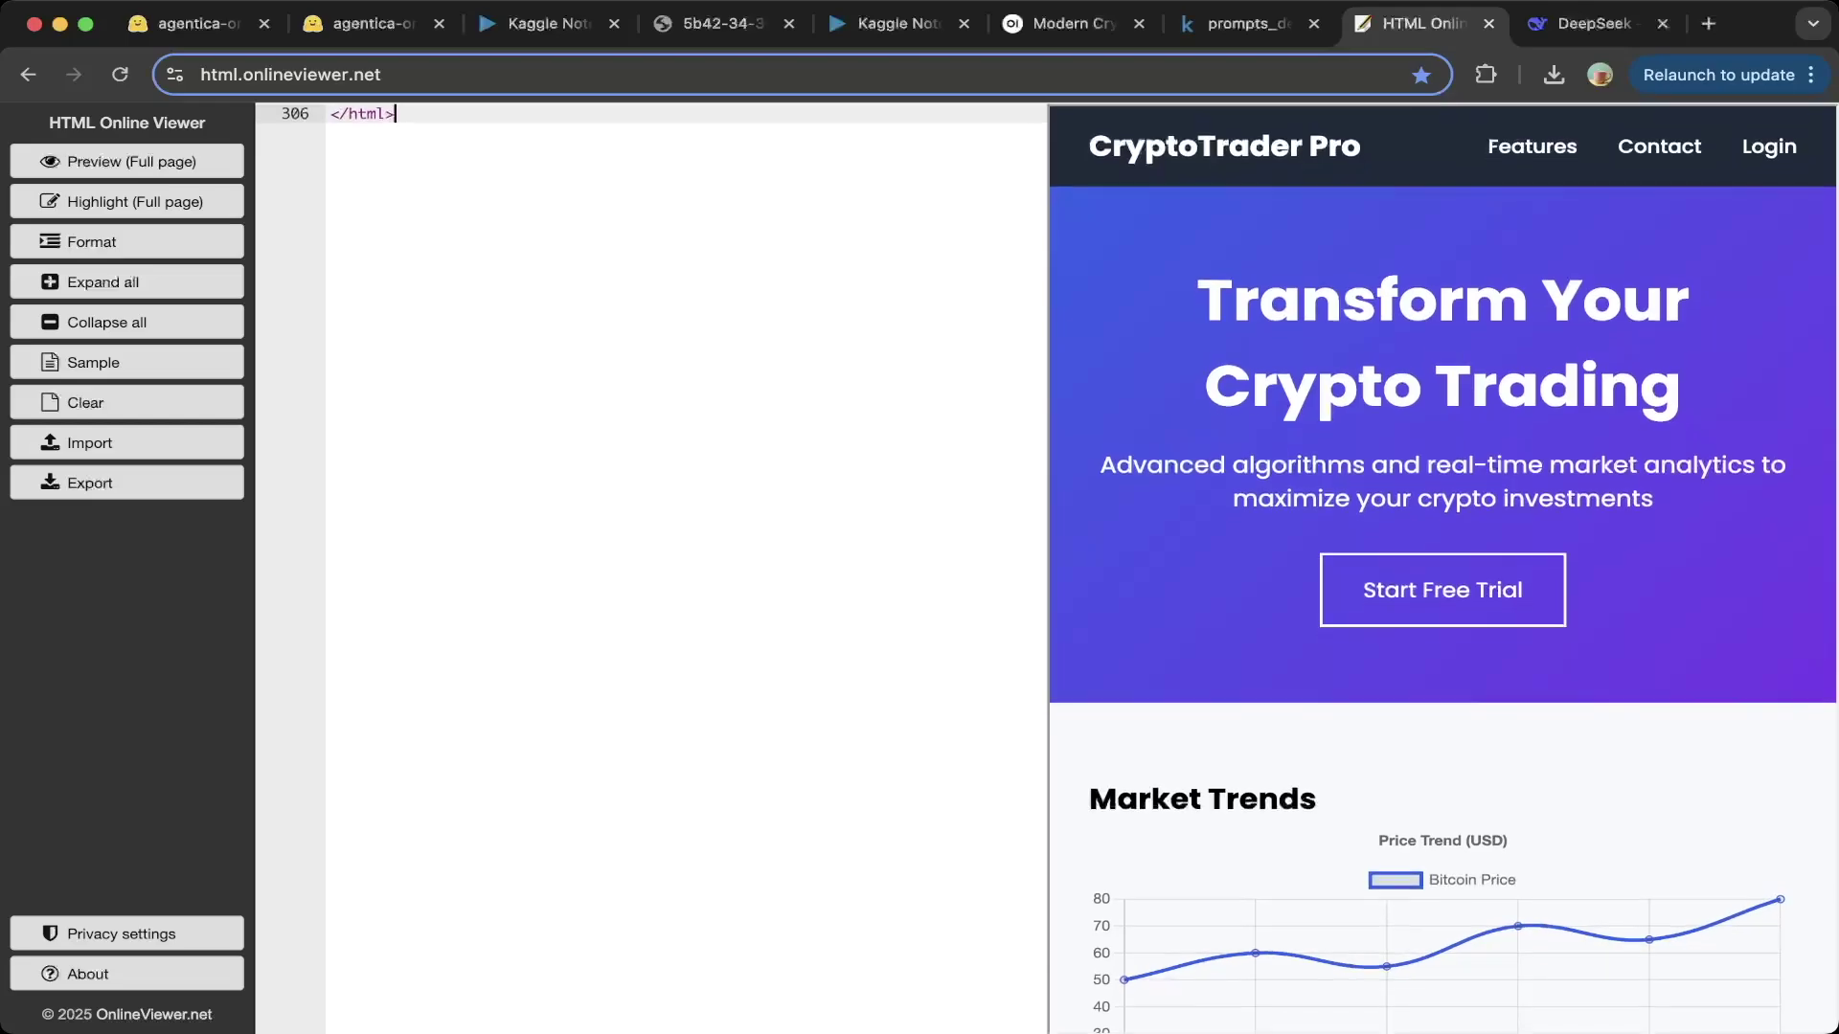
Step: Test the Features link of the rendered CryptoTrader Pro page and look through its sections
{"action": "left_click", "coordinate": [1530, 145]}
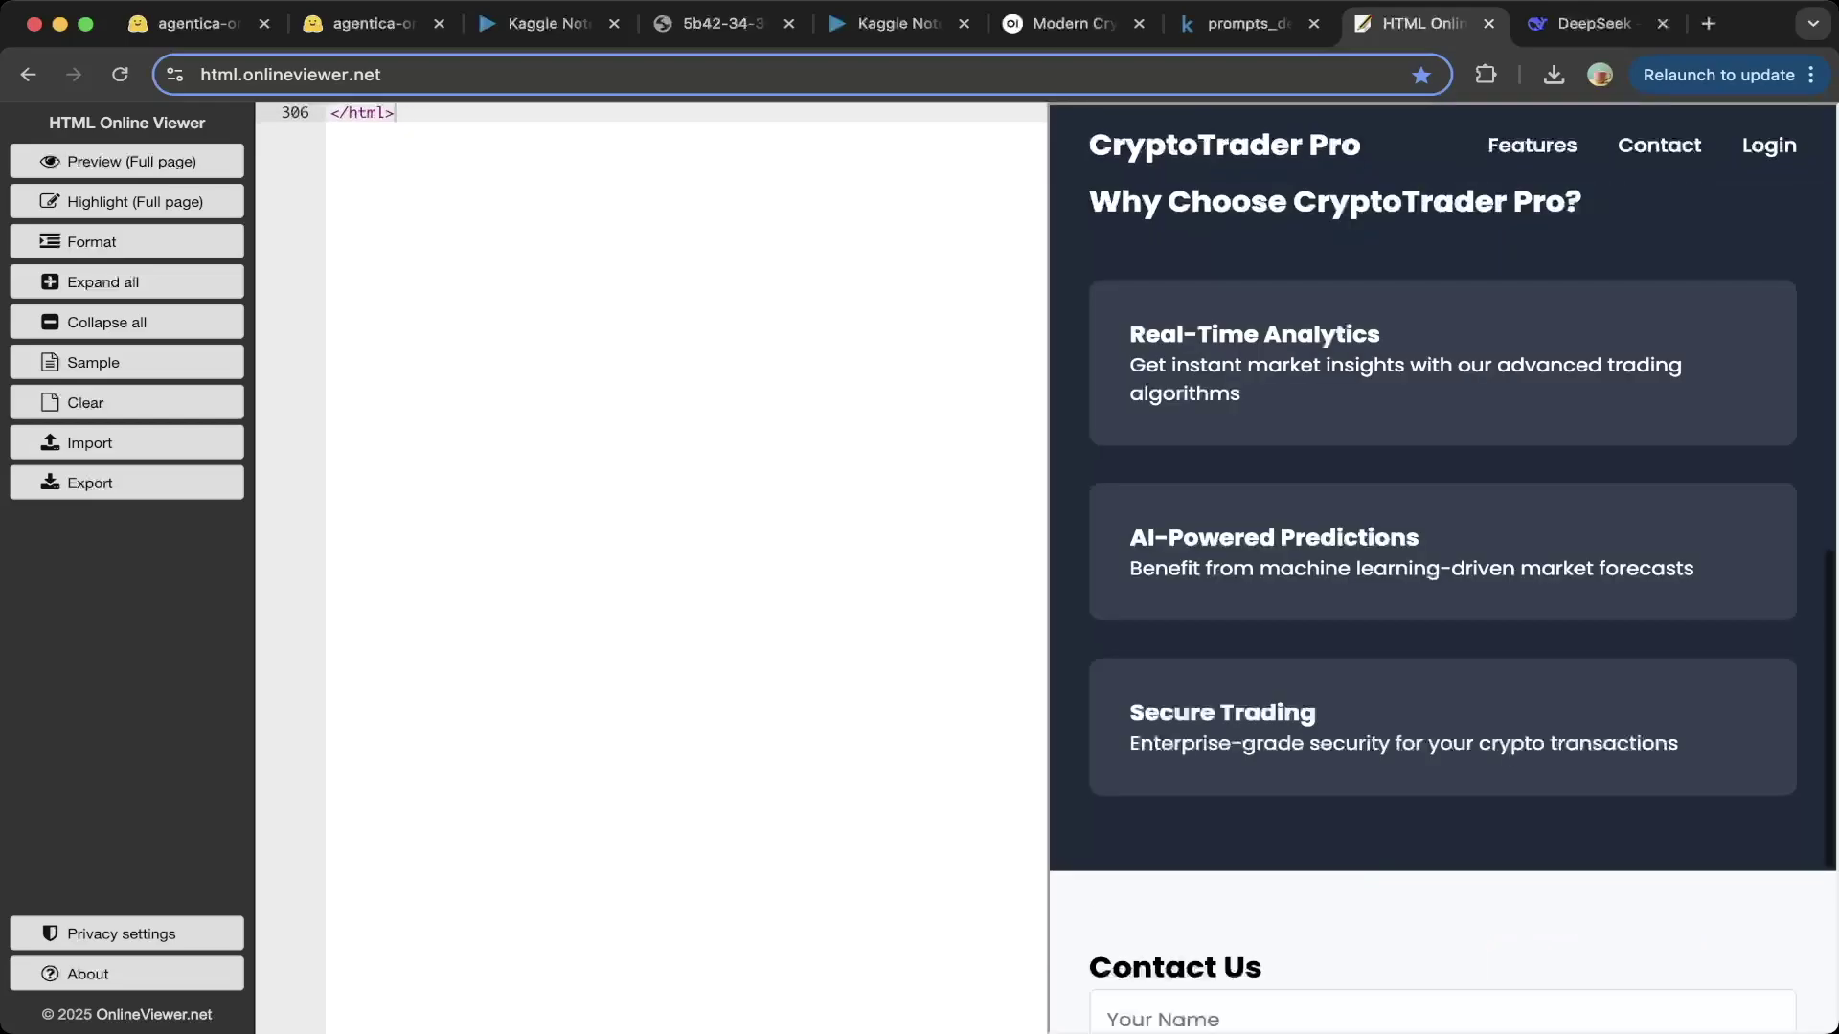
{"action": "scroll", "coordinate": [1443, 574], "scroll_direction": "down", "scroll_amount": 5}
{"action": "scroll", "coordinate": [1443, 575], "scroll_direction": "up", "scroll_amount": 5}
{"action": "scroll", "coordinate": [1443, 574], "scroll_direction": "down", "scroll_amount": 5}
{"action": "scroll", "coordinate": [1443, 575], "scroll_direction": "up", "scroll_amount": 10}
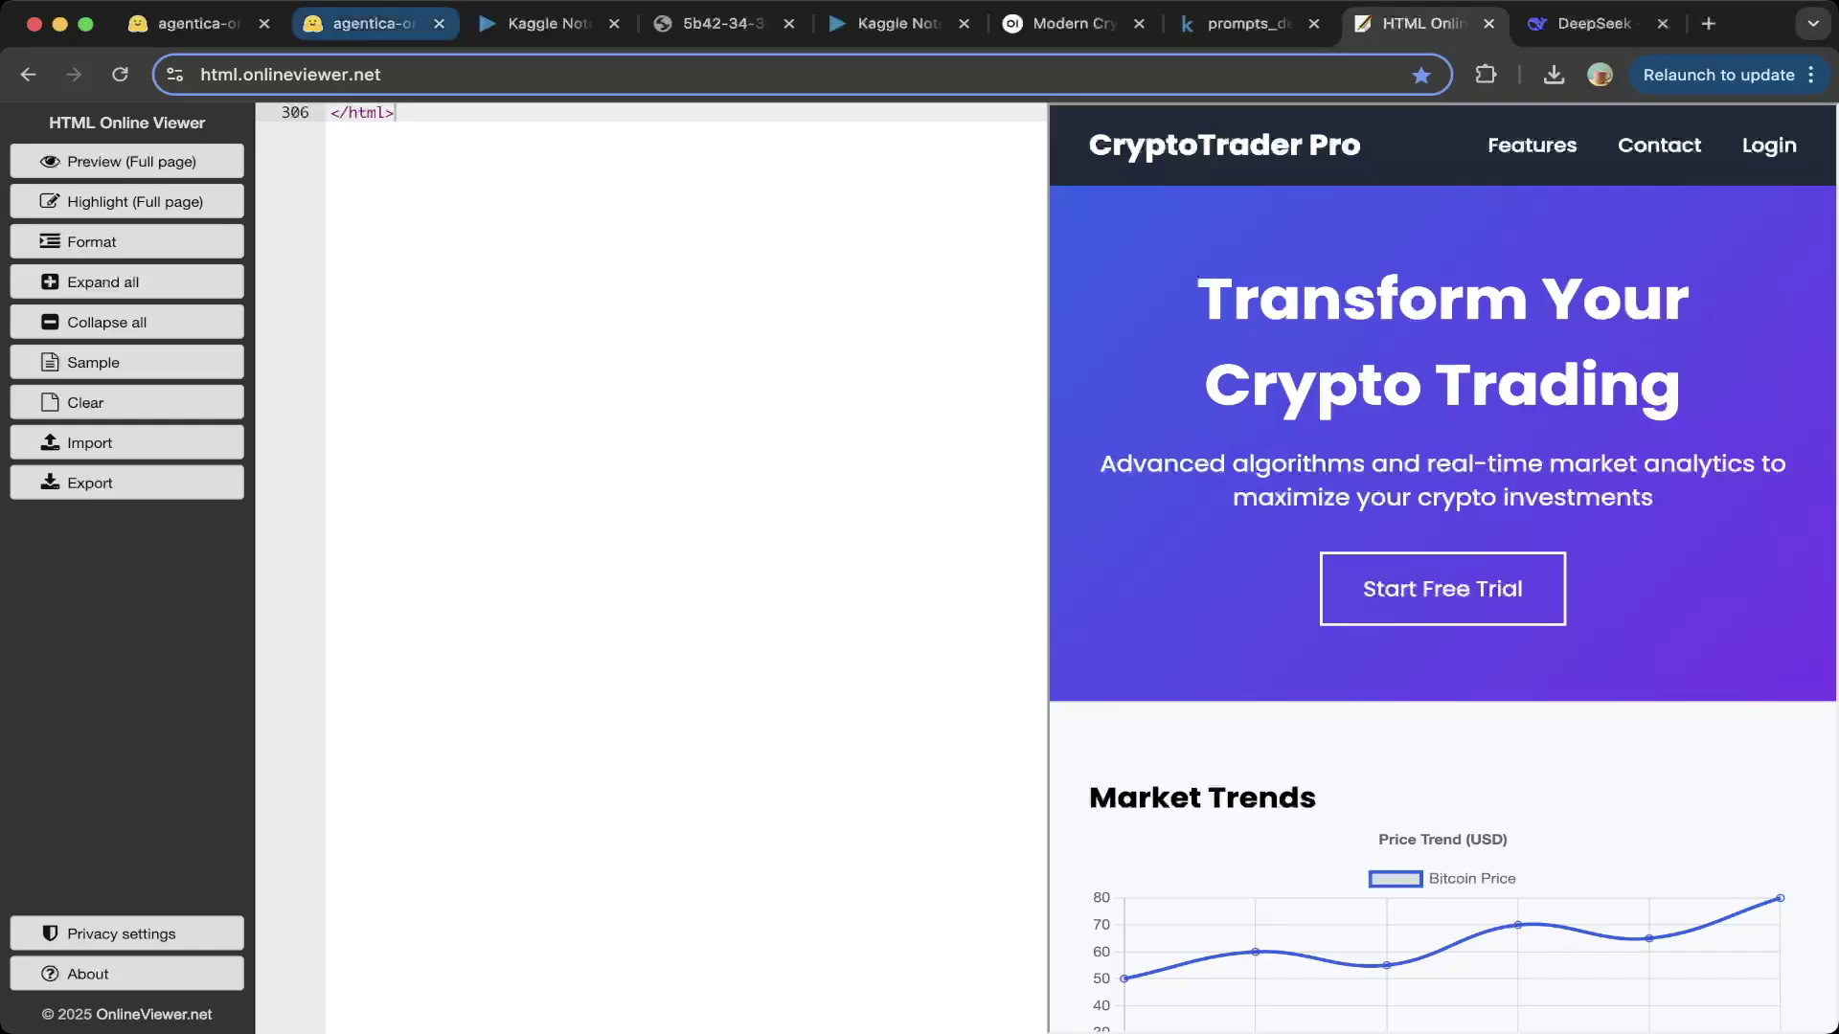
Step: Switch to the DeepCoder-14B-Preview model card on Hugging Face and examine the overview, LiveCodeBench chart and training data section
{"action": "left_click", "coordinate": [198, 23]}
{"action": "scroll", "coordinate": [920, 574], "scroll_direction": "down", "scroll_amount": 5}
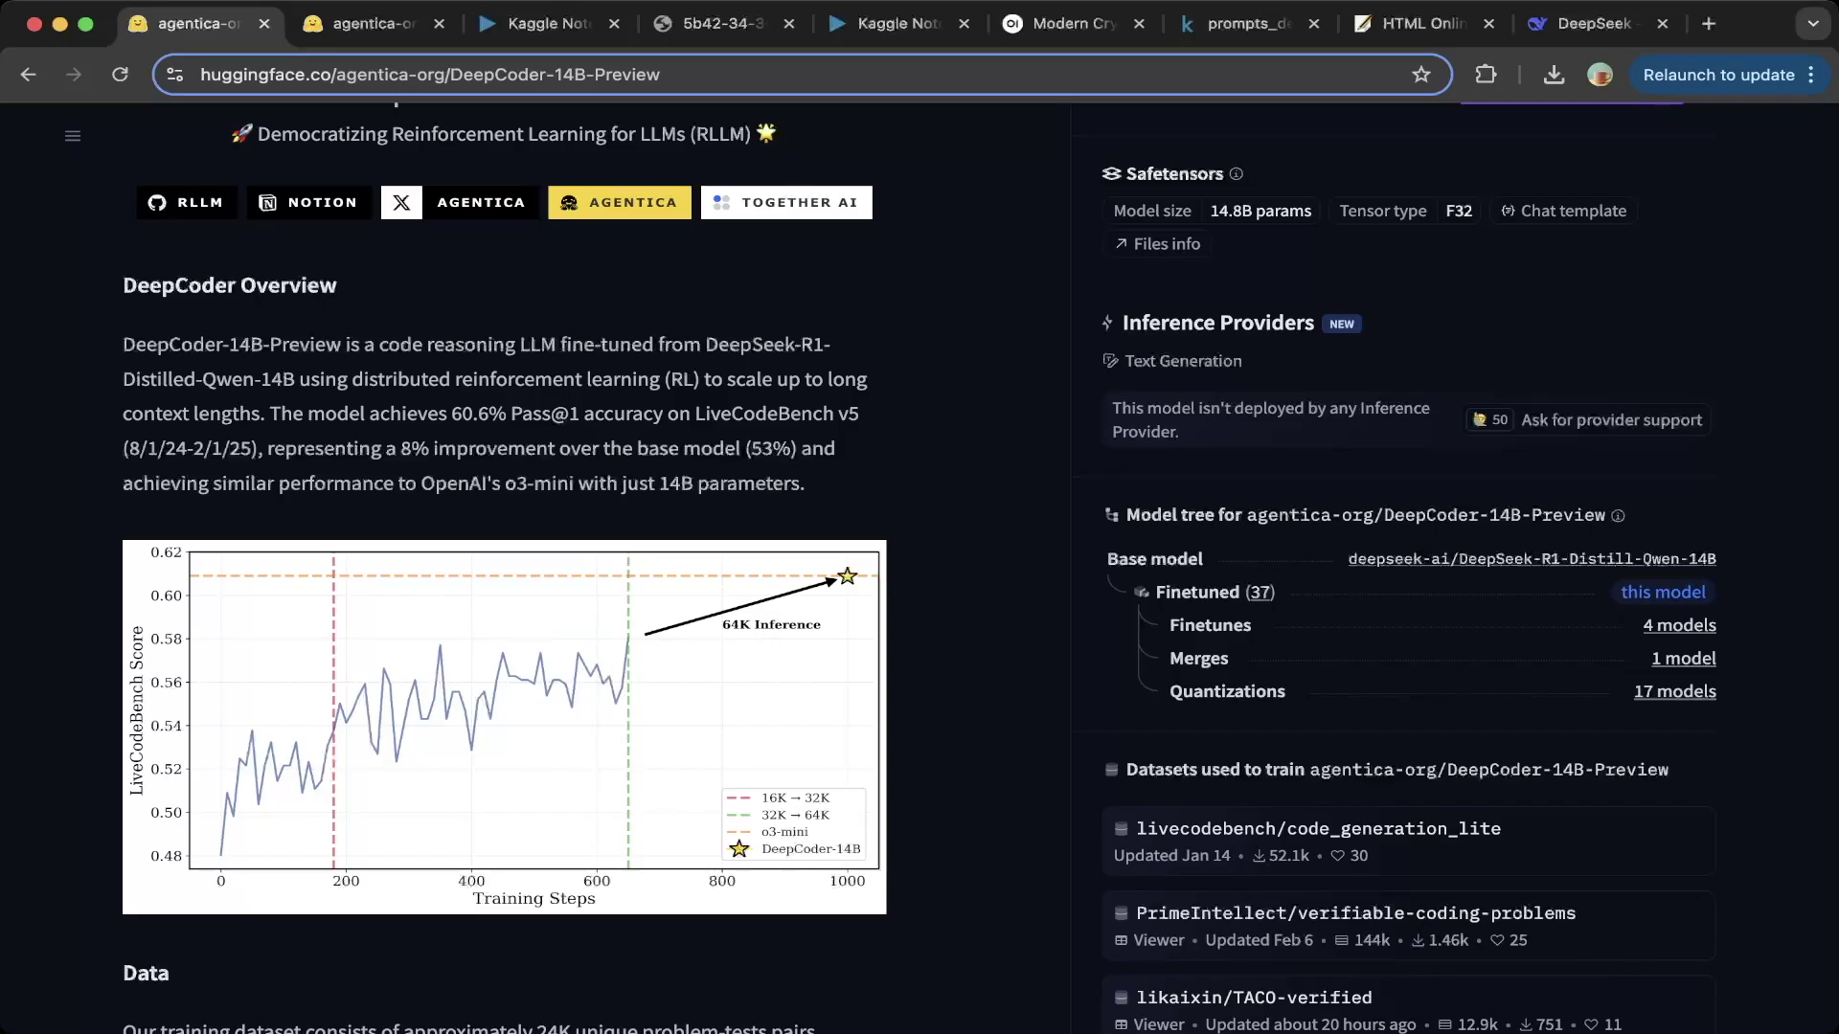
{"action": "scroll", "coordinate": [919, 575], "scroll_direction": "down", "scroll_amount": 1}
{"action": "scroll", "coordinate": [919, 575], "scroll_direction": "down", "scroll_amount": 1}
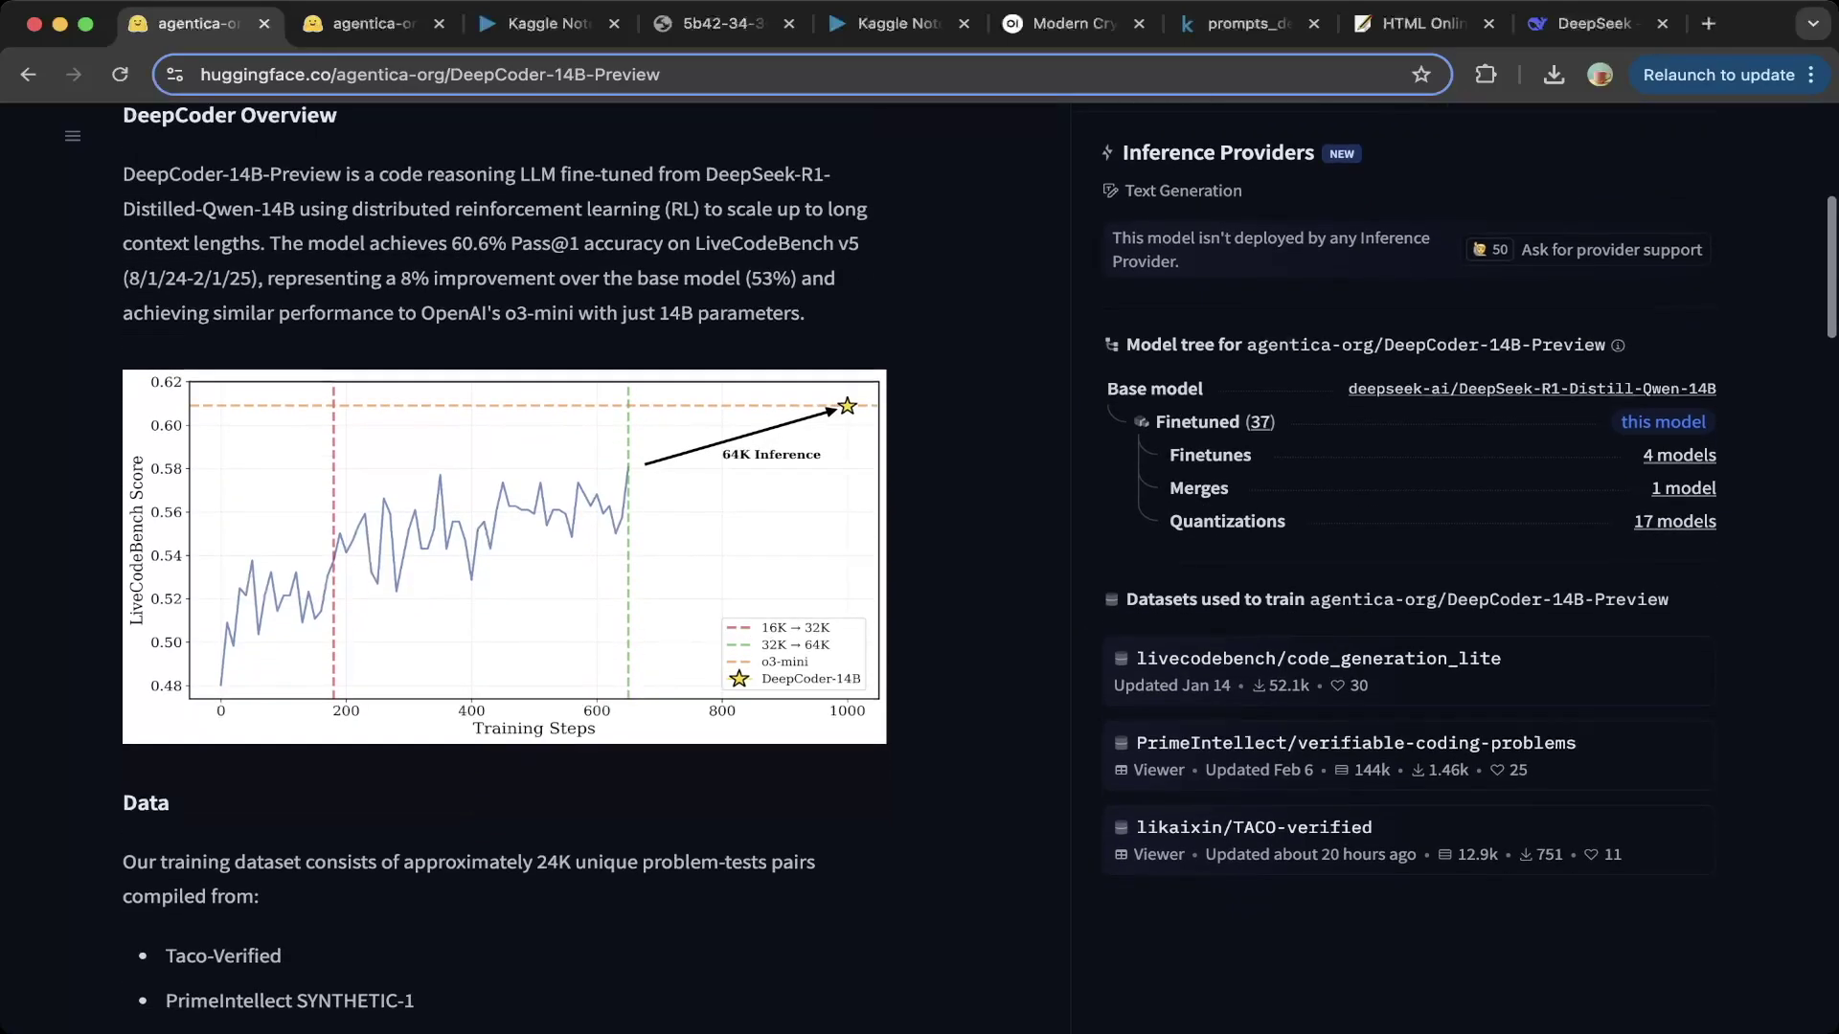
{"action": "scroll", "coordinate": [919, 574], "scroll_direction": "down", "scroll_amount": 10}
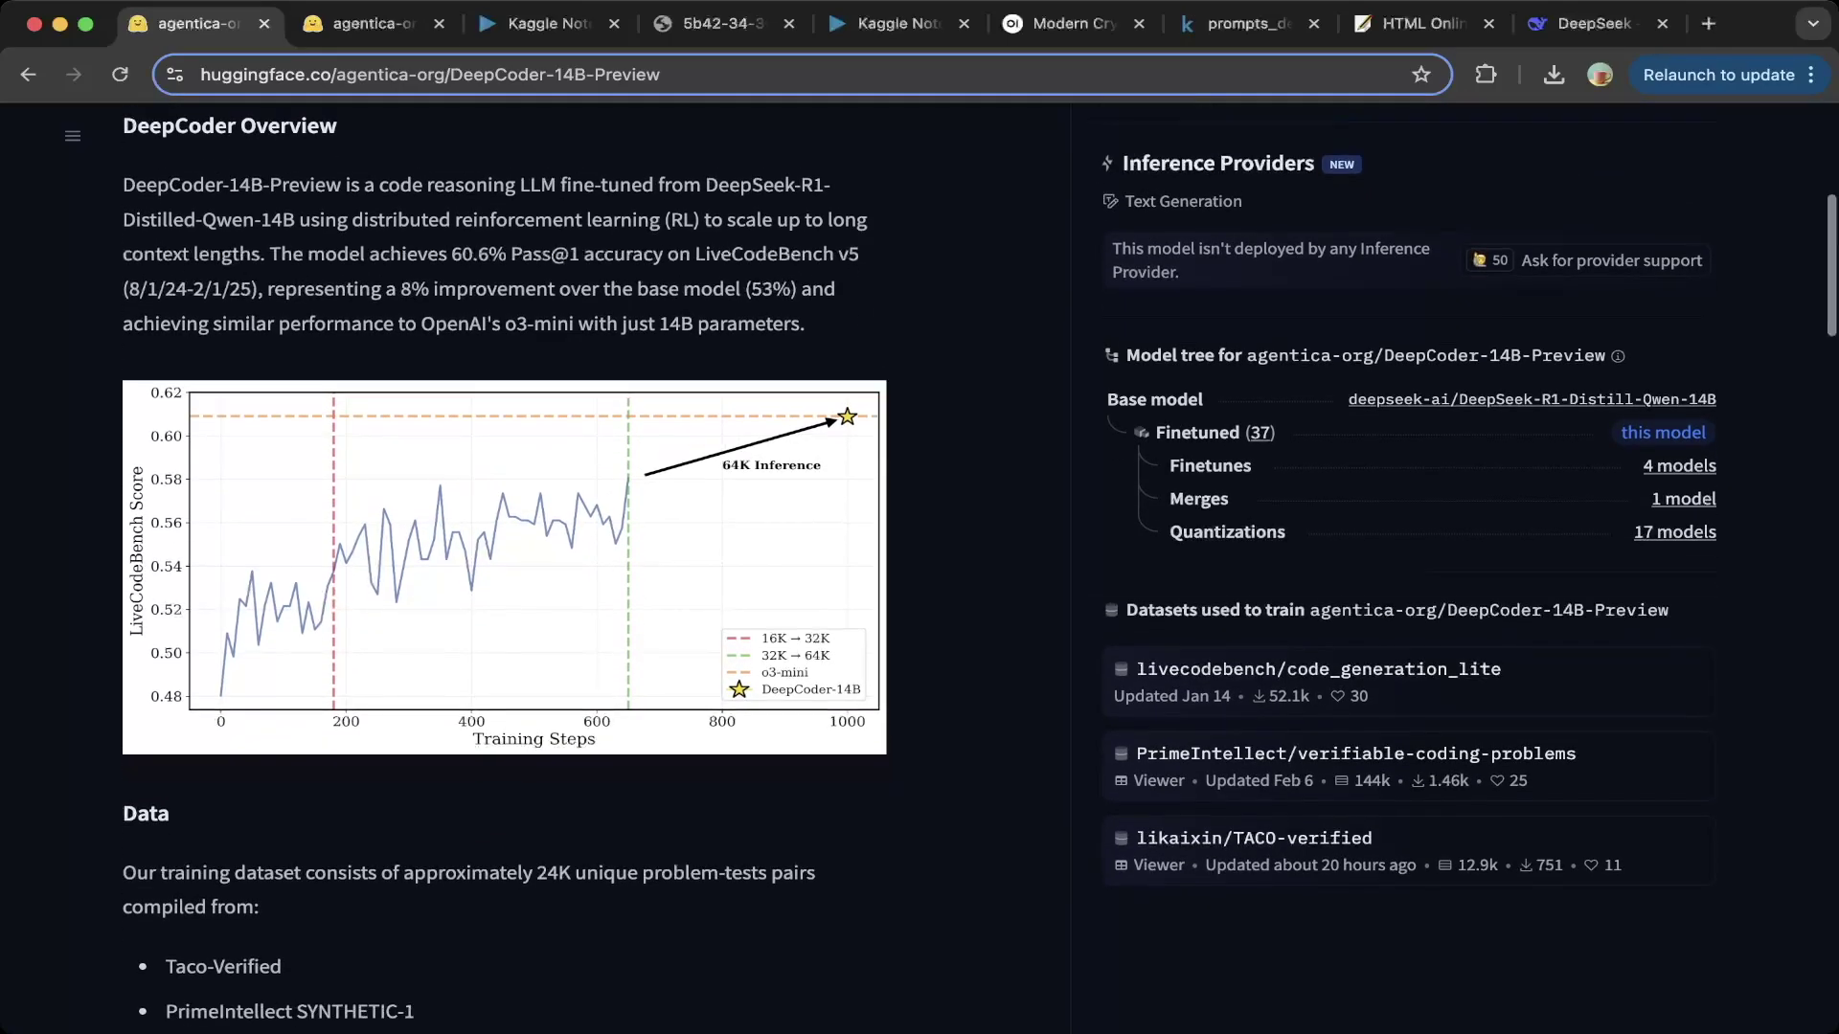